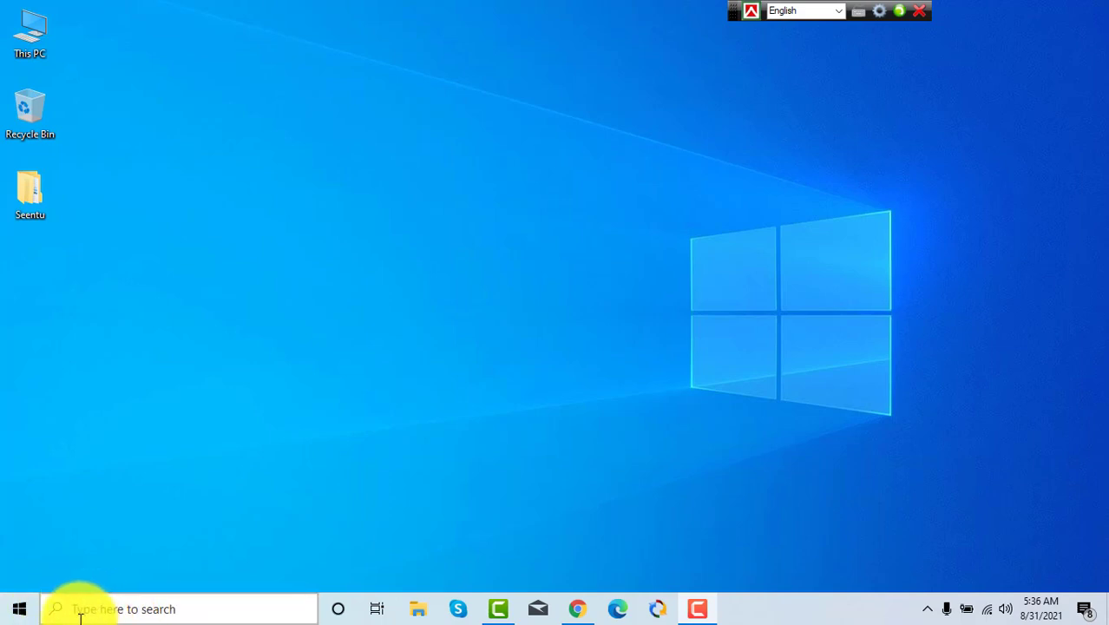
Search Windows for 'services' and launch the Services app from the results
{"action": "left_click", "coordinate": [163, 609]}
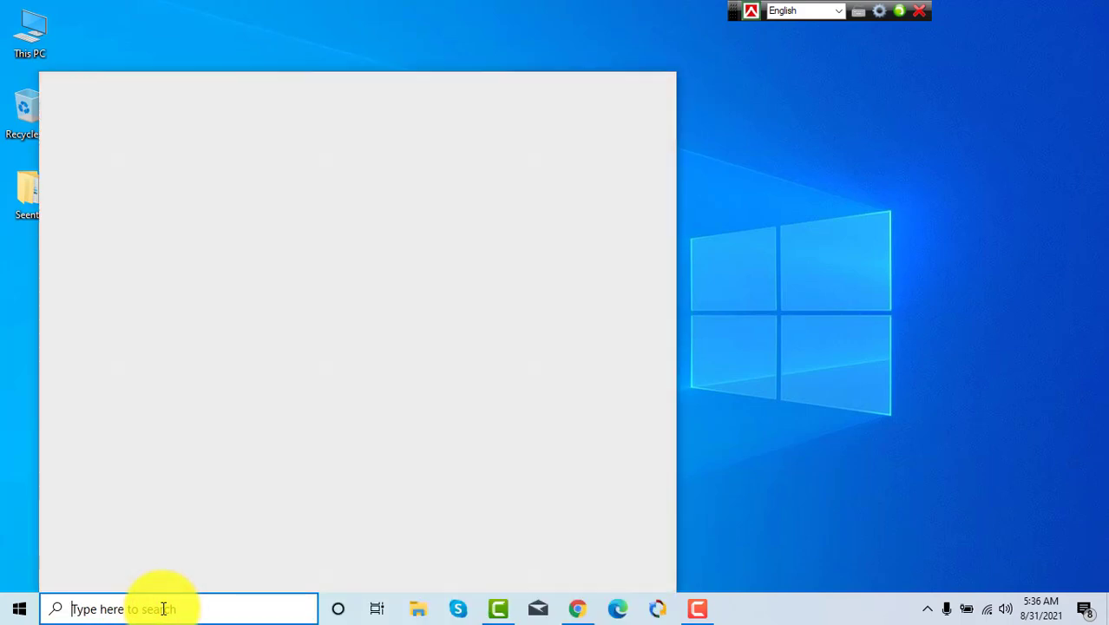
{"action": "type", "text": "se"}
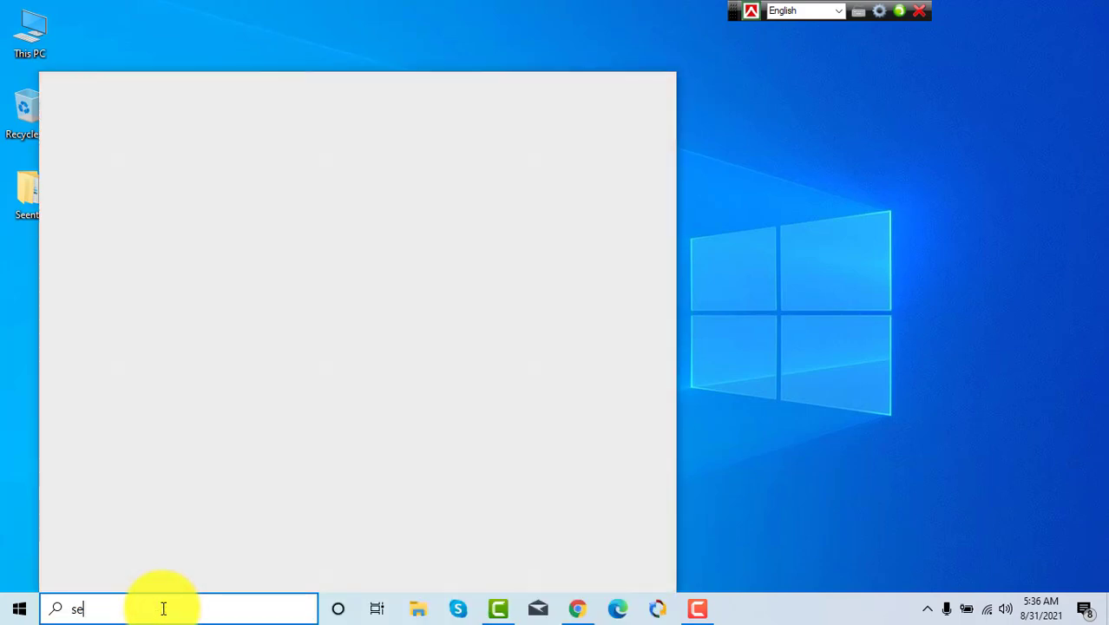
{"action": "type", "text": "rvices"}
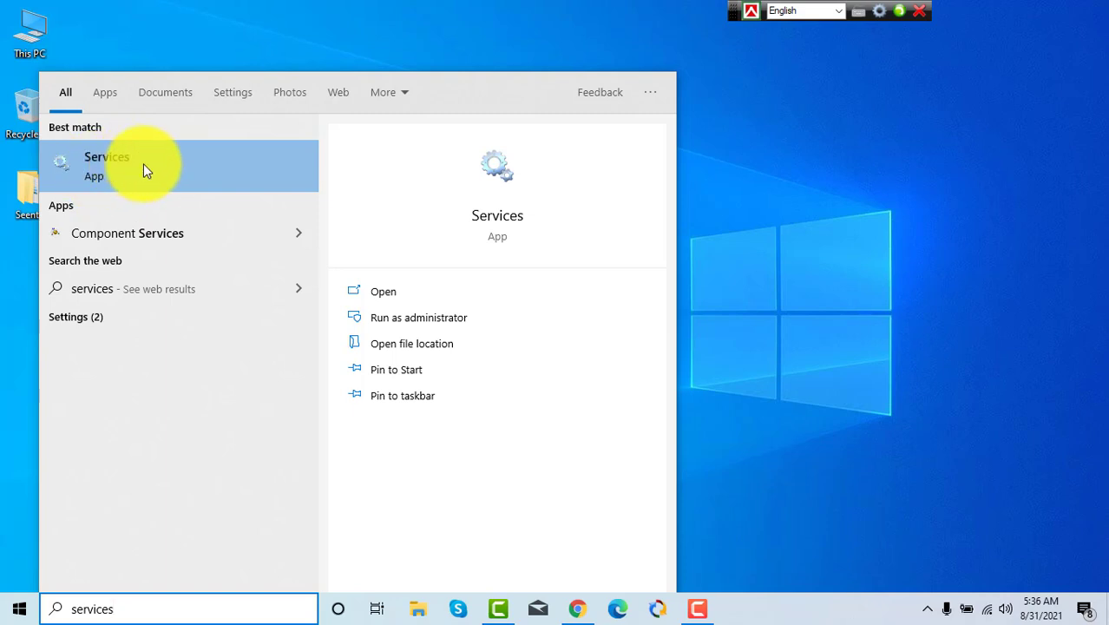
{"action": "left_click", "coordinate": [147, 166]}
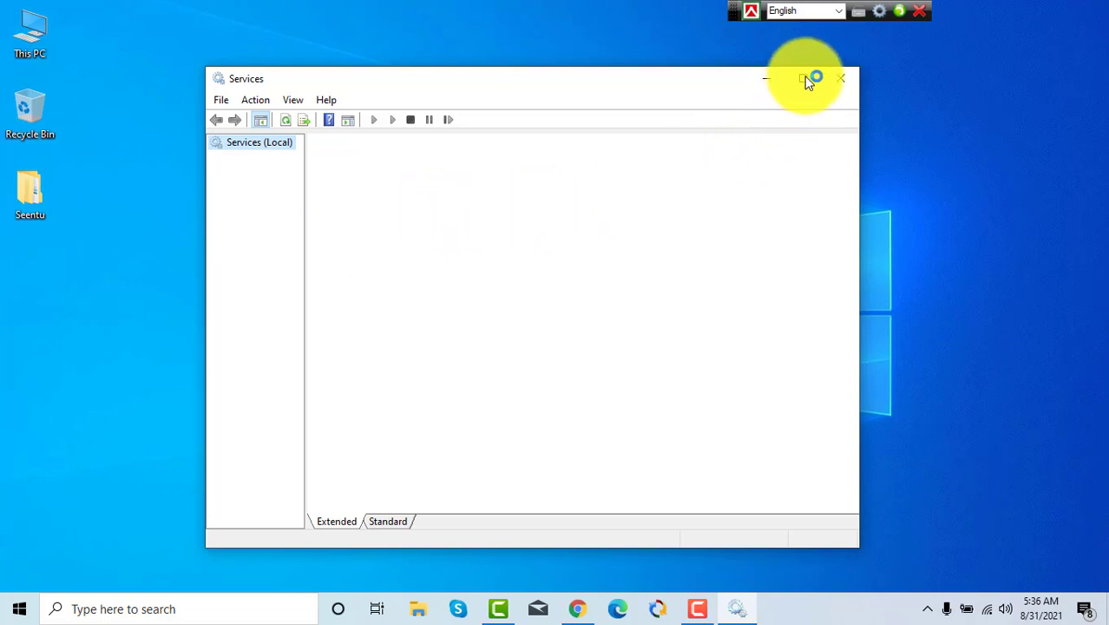
Scroll the Services list down to the W entries to show Windows Update
{"action": "scroll", "coordinate": [580, 257], "scroll_direction": "down", "scroll_amount": 6}
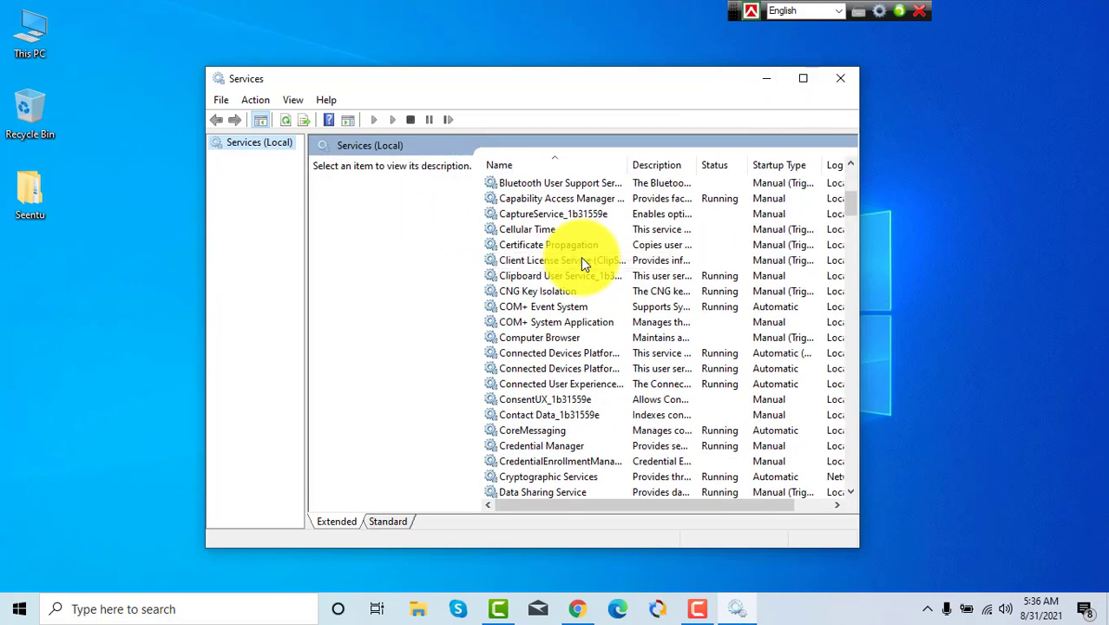
{"action": "left_click_drag", "start_coordinate": [853, 201], "coordinate": [834, 496]}
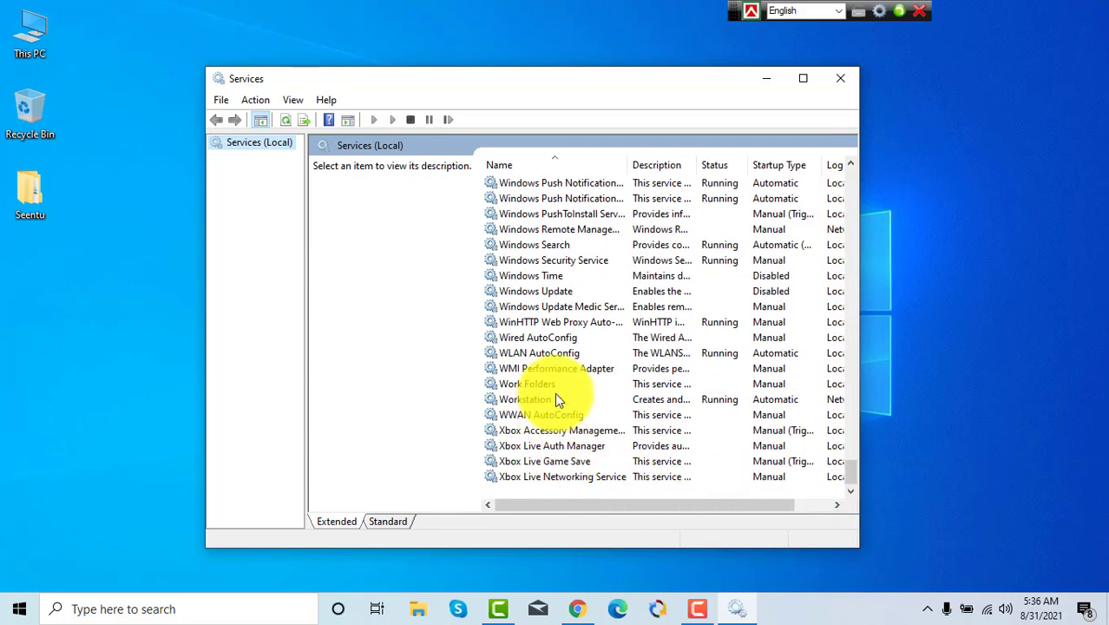
Open the Windows Update service's properties dialog and position it on screen
{"action": "double_click", "coordinate": [559, 290]}
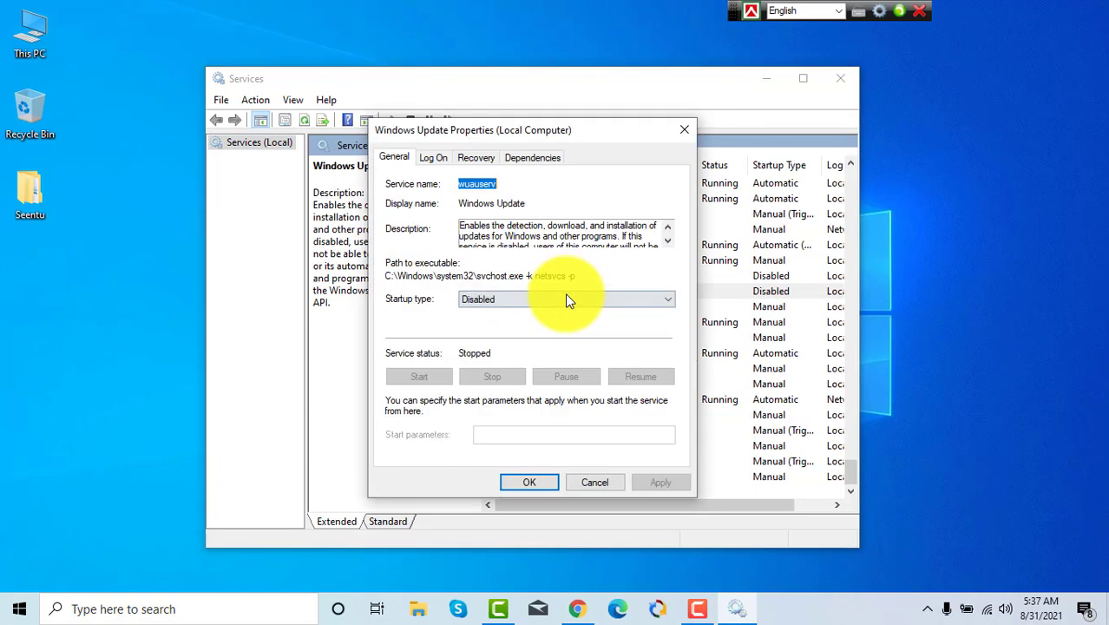
{"action": "left_click_drag", "start_coordinate": [632, 132], "coordinate": [607, 170]}
{"action": "left_click", "coordinate": [617, 165]}
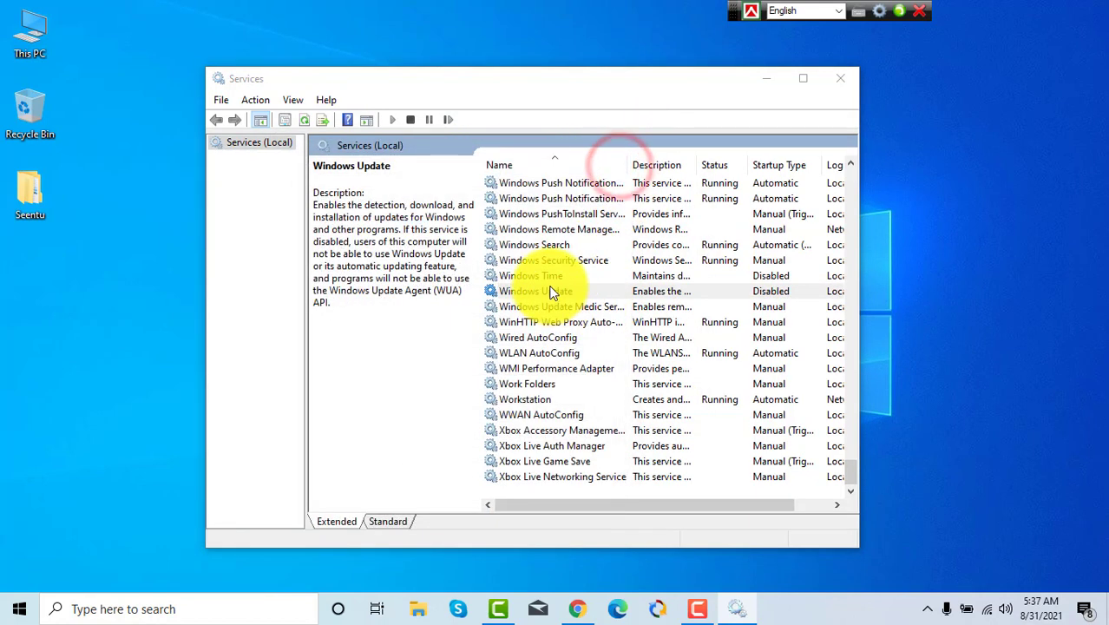
{"action": "double_click", "coordinate": [552, 292]}
{"action": "left_click_drag", "start_coordinate": [505, 210], "coordinate": [500, 169]}
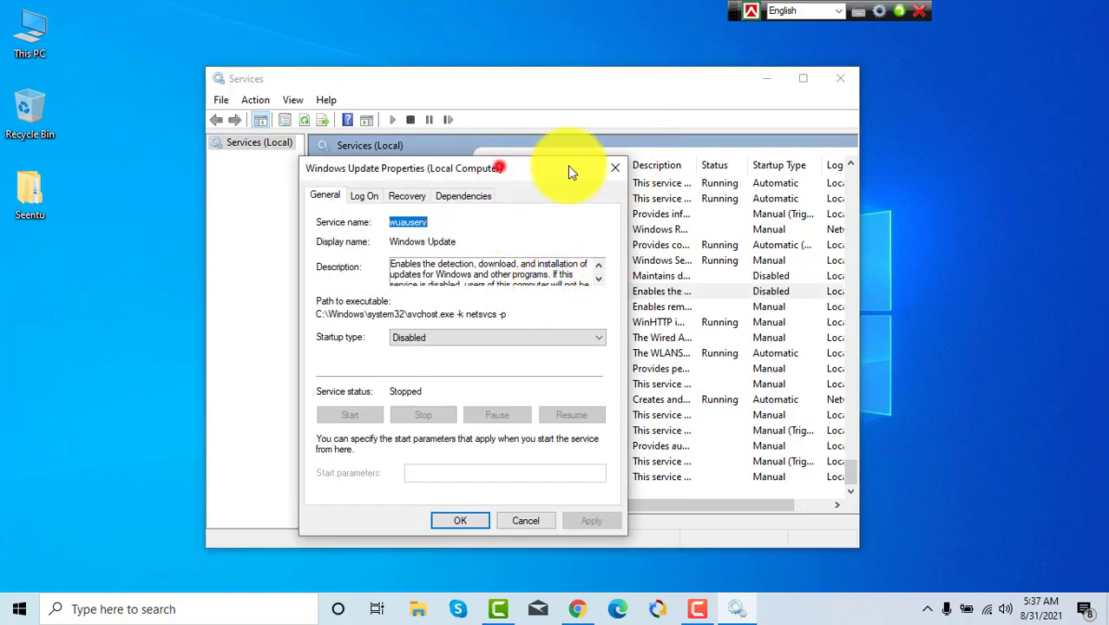
{"action": "left_click_drag", "start_coordinate": [570, 172], "coordinate": [617, 125]}
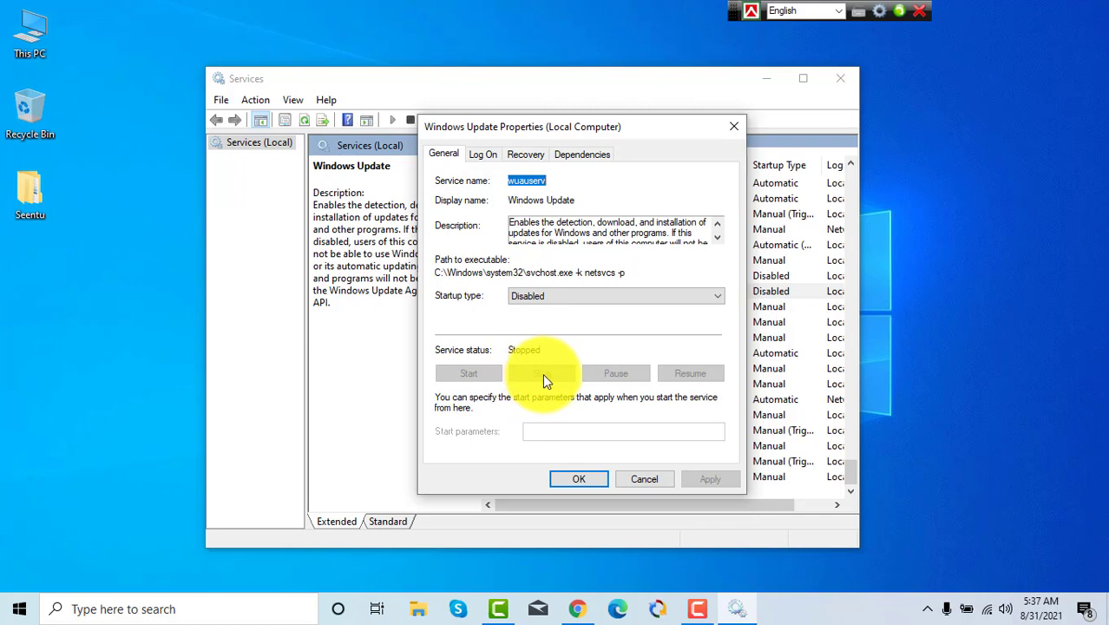
Set Windows Update's startup type to Disabled, apply it, and close Services
{"action": "left_click", "coordinate": [589, 295]}
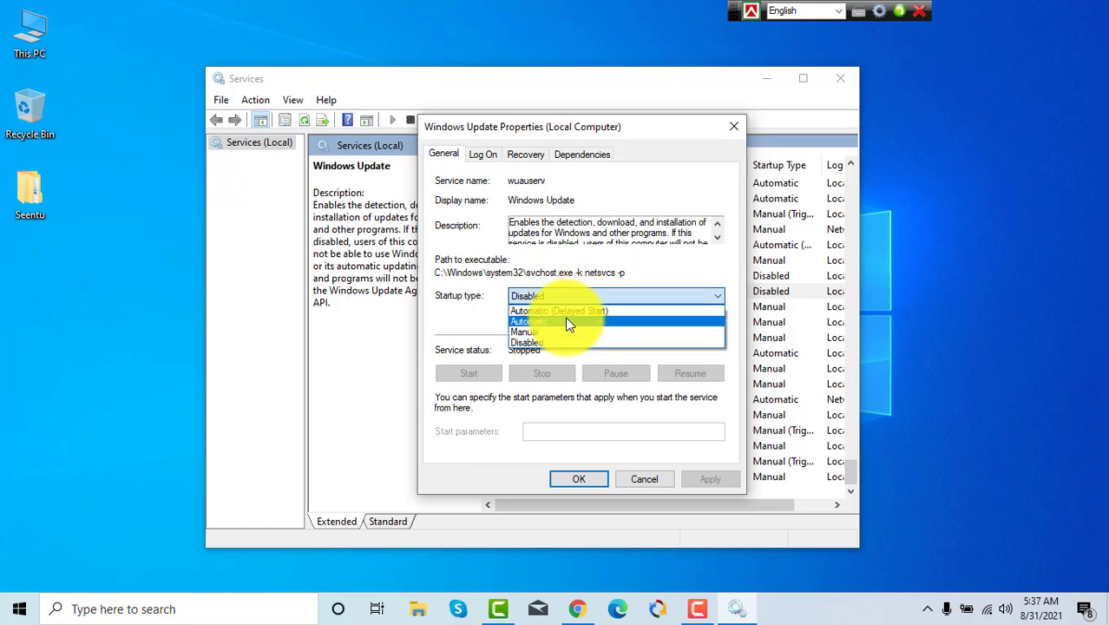
{"action": "left_click", "coordinate": [554, 343]}
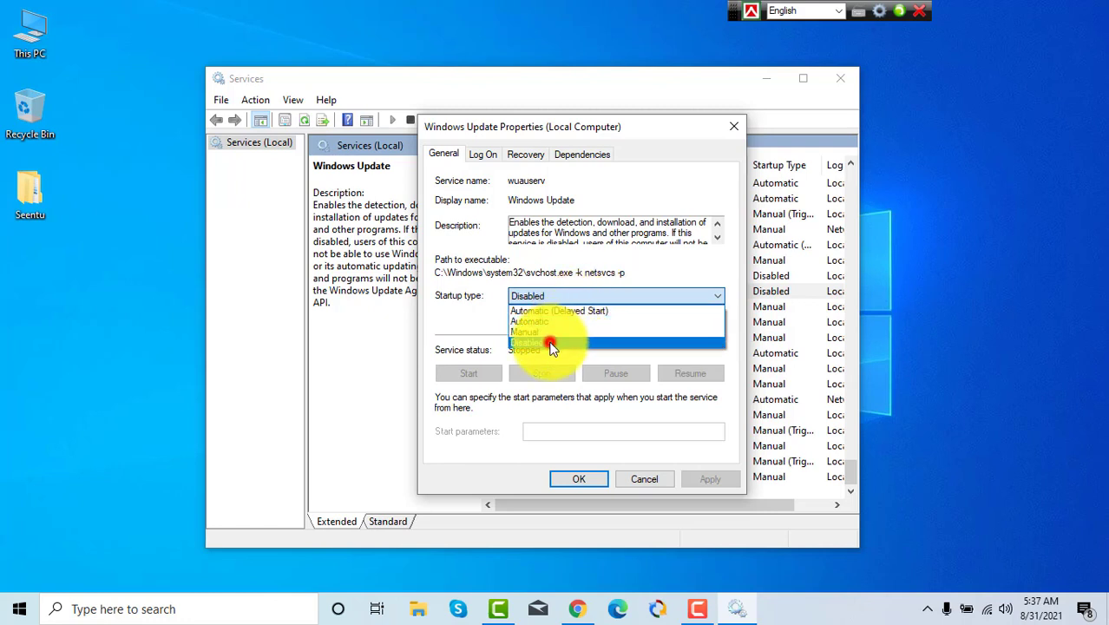
{"action": "left_click", "coordinate": [708, 478]}
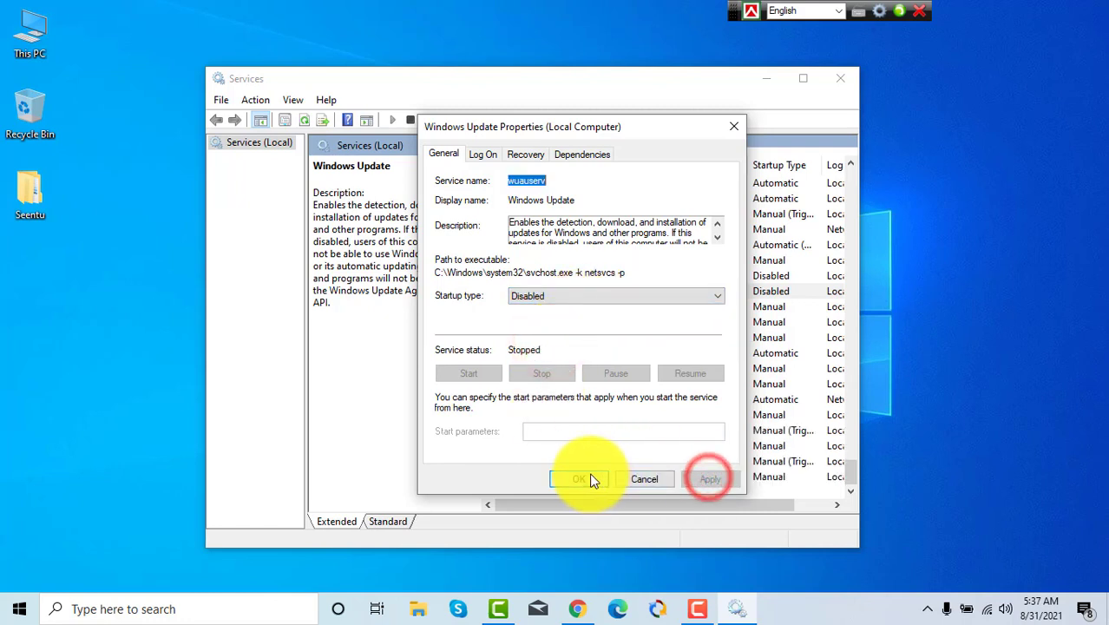
{"action": "left_click", "coordinate": [585, 479]}
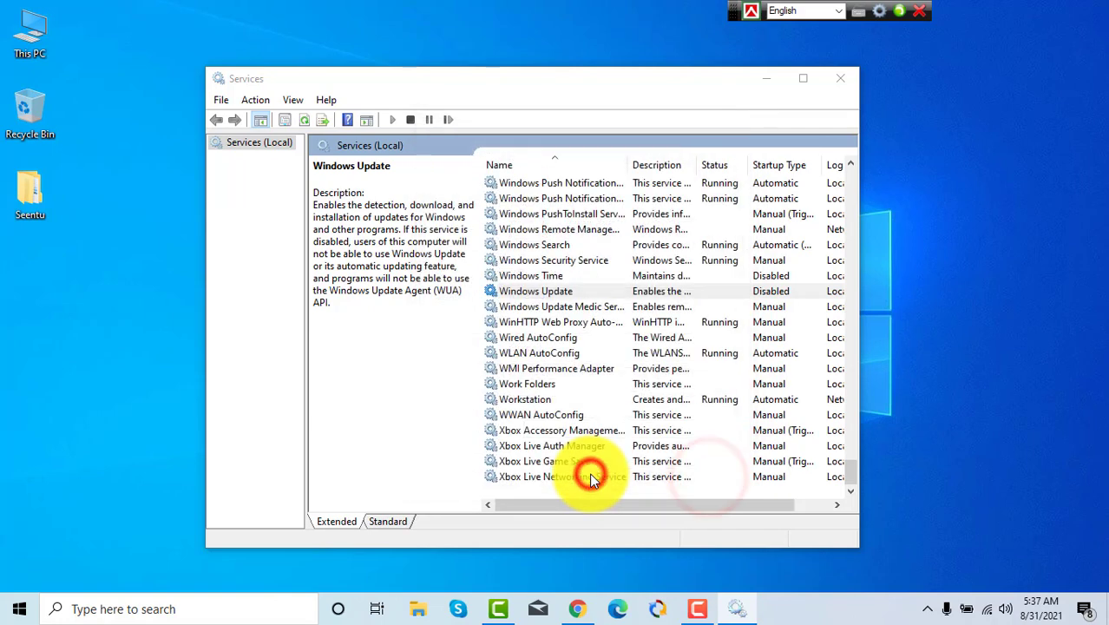
{"action": "left_click", "coordinate": [839, 83]}
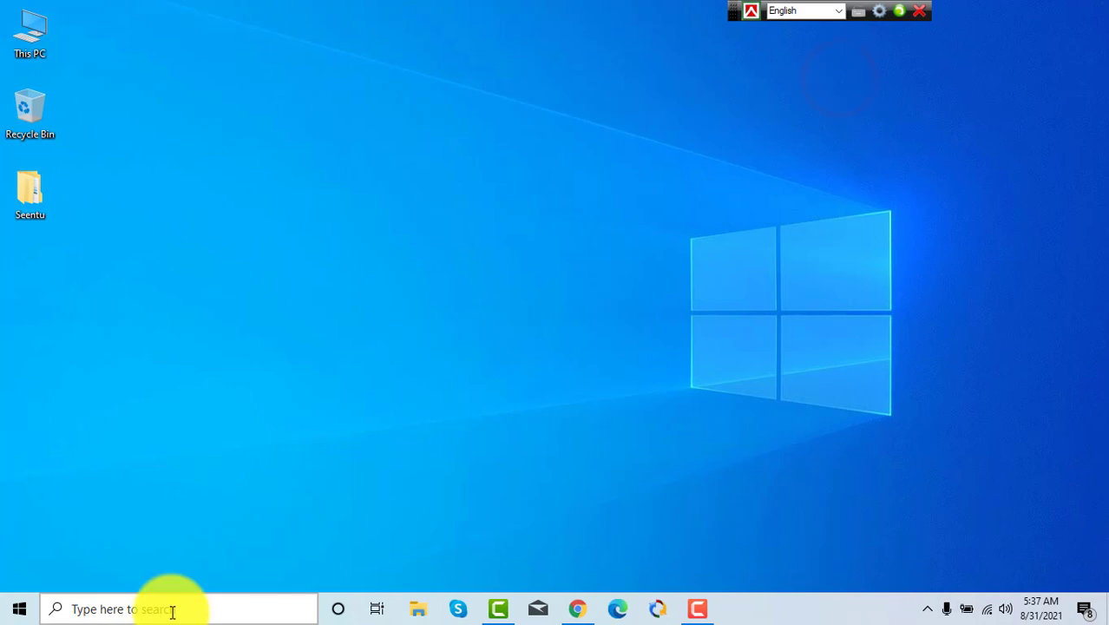
Open the Windows Temp and Recent folders via Run and place them side by side
{"action": "key", "text": "super+r"}
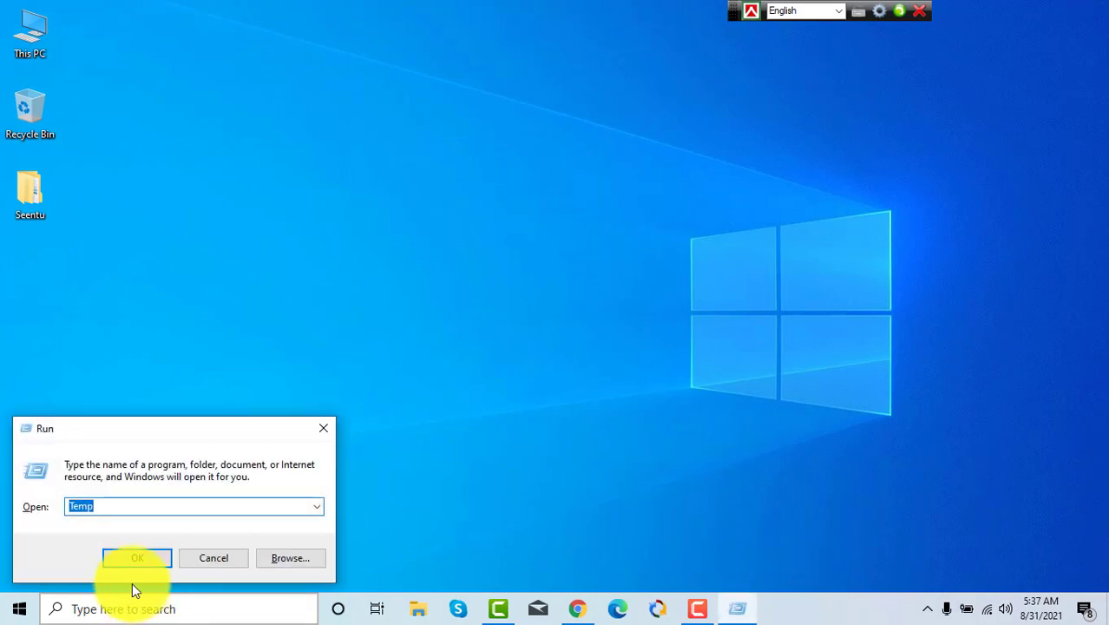
{"action": "left_click", "coordinate": [131, 557]}
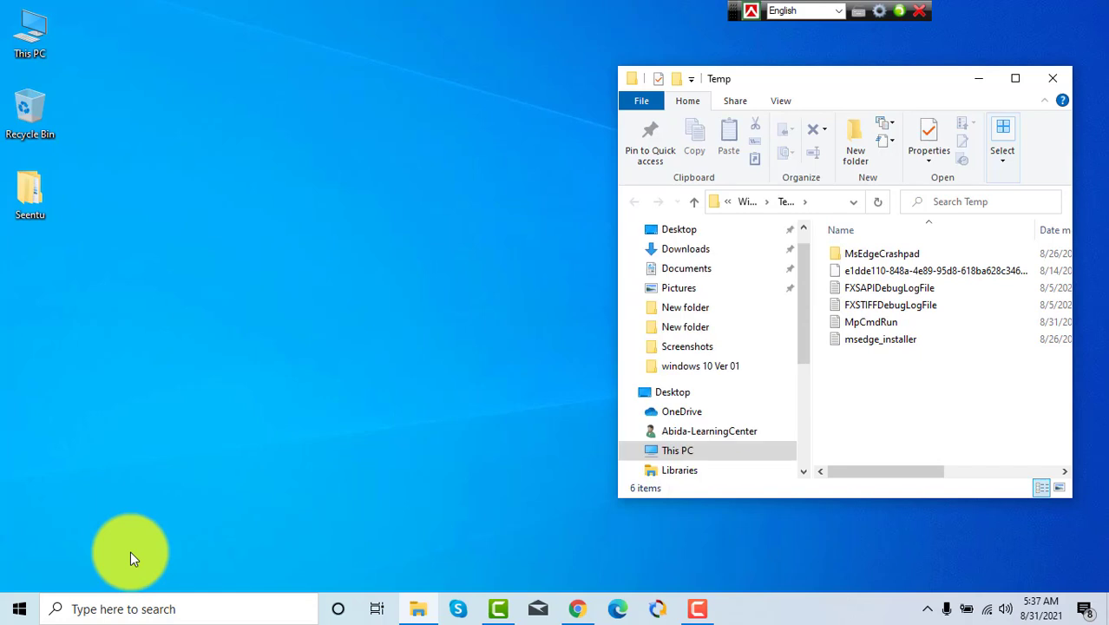
{"action": "key", "text": "super+r"}
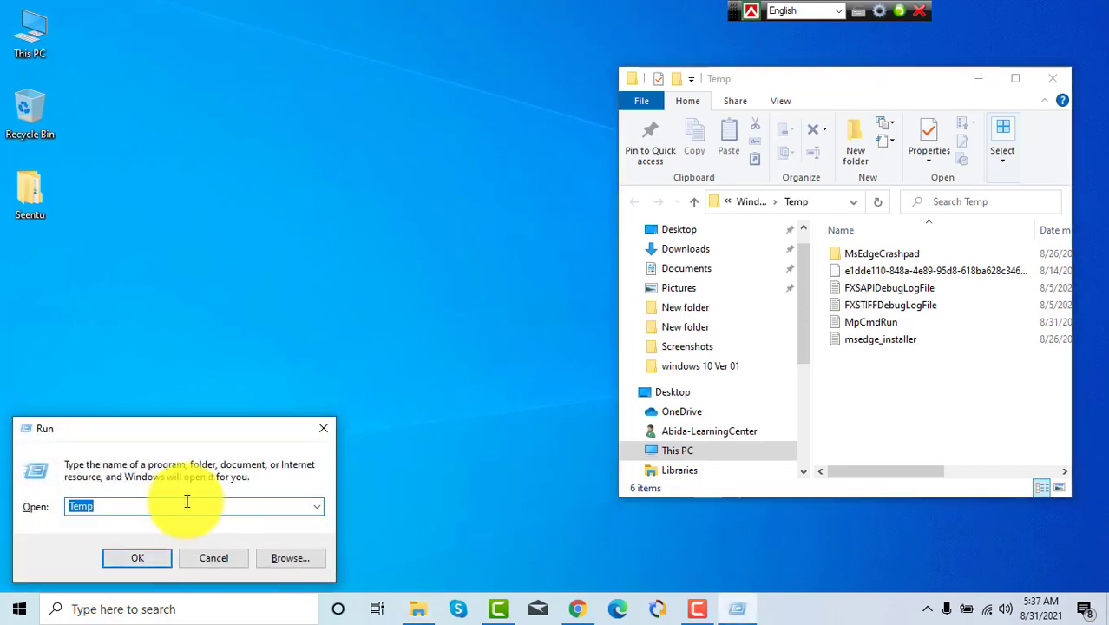
{"action": "left_click", "coordinate": [158, 560]}
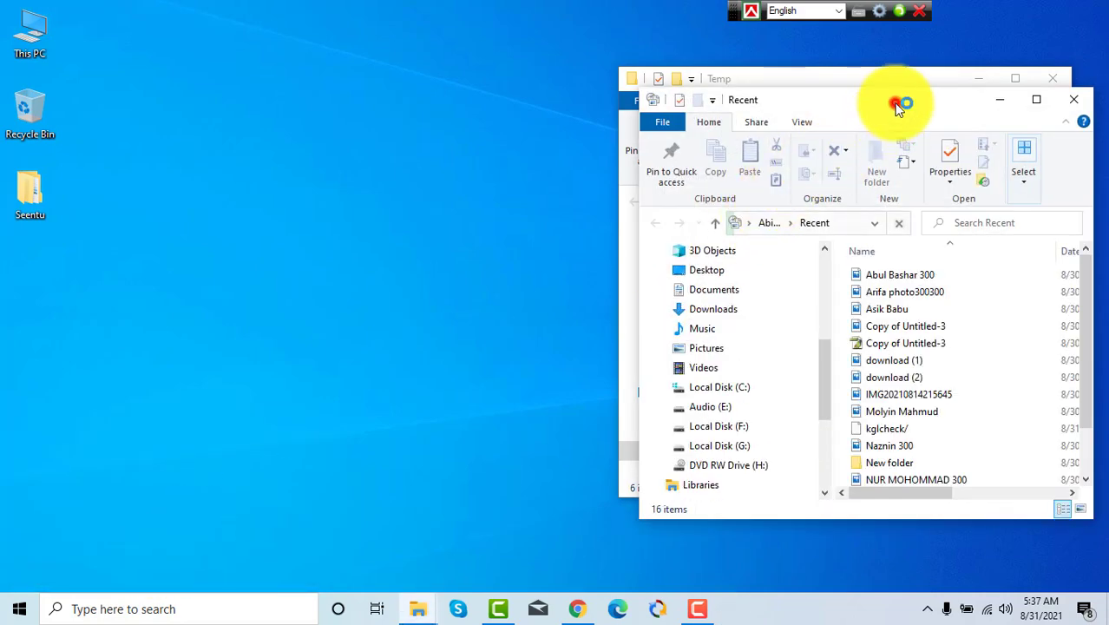
{"action": "left_click_drag", "start_coordinate": [892, 104], "coordinate": [382, 75]}
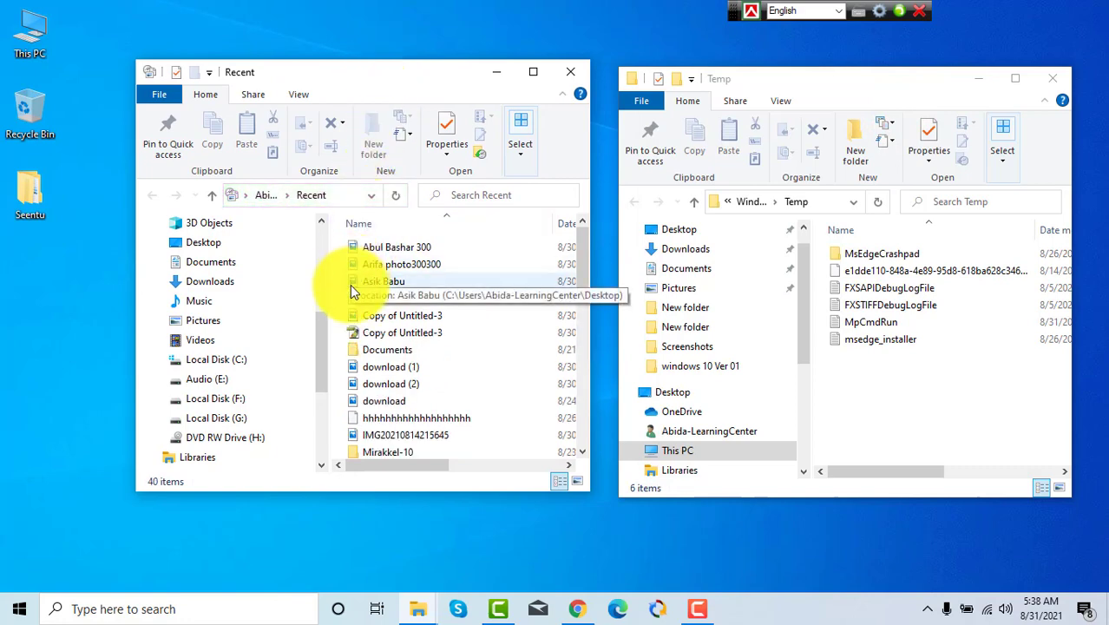
Open the user's %Temp% folder by recalling it from Run history
{"action": "key", "text": "super+r"}
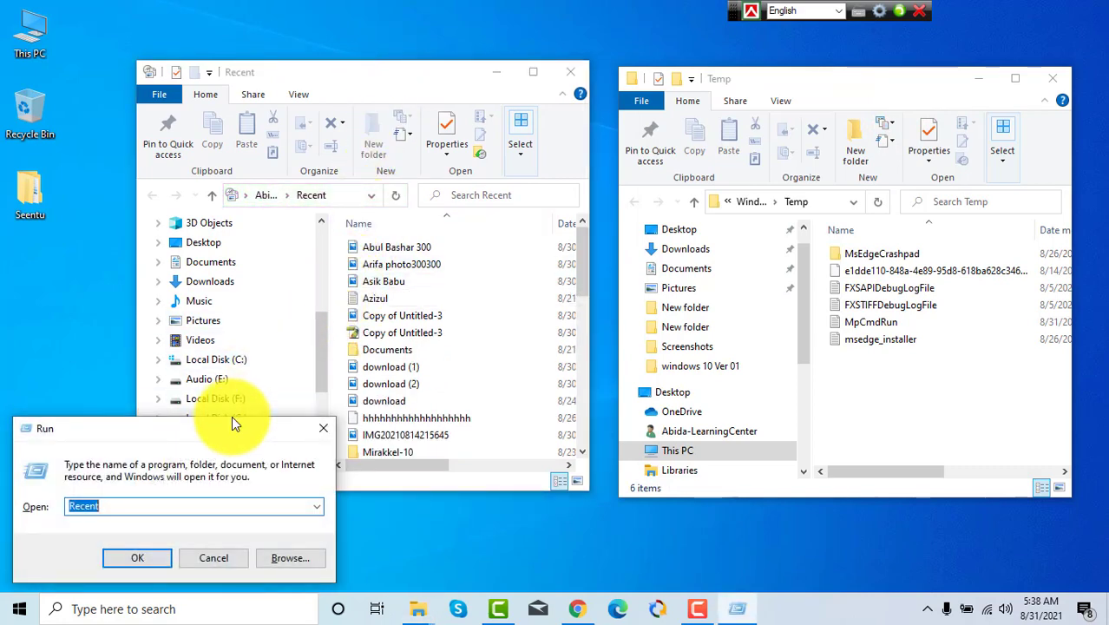
{"action": "left_click_drag", "start_coordinate": [230, 424], "coordinate": [700, 293]}
{"action": "key", "text": "Down"}
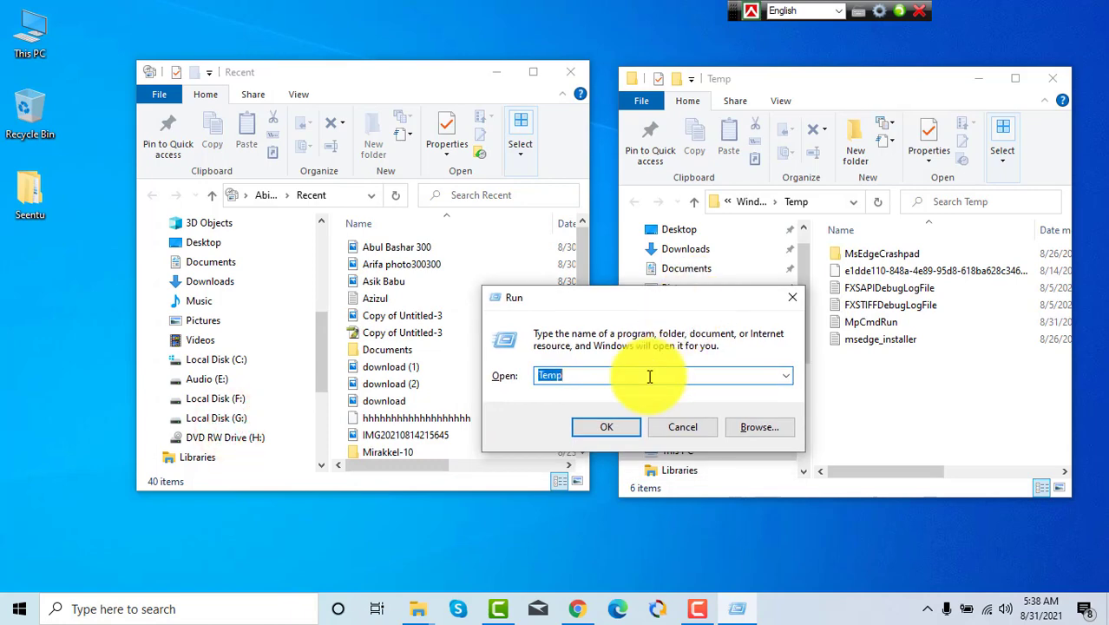
{"action": "key", "text": "Down"}
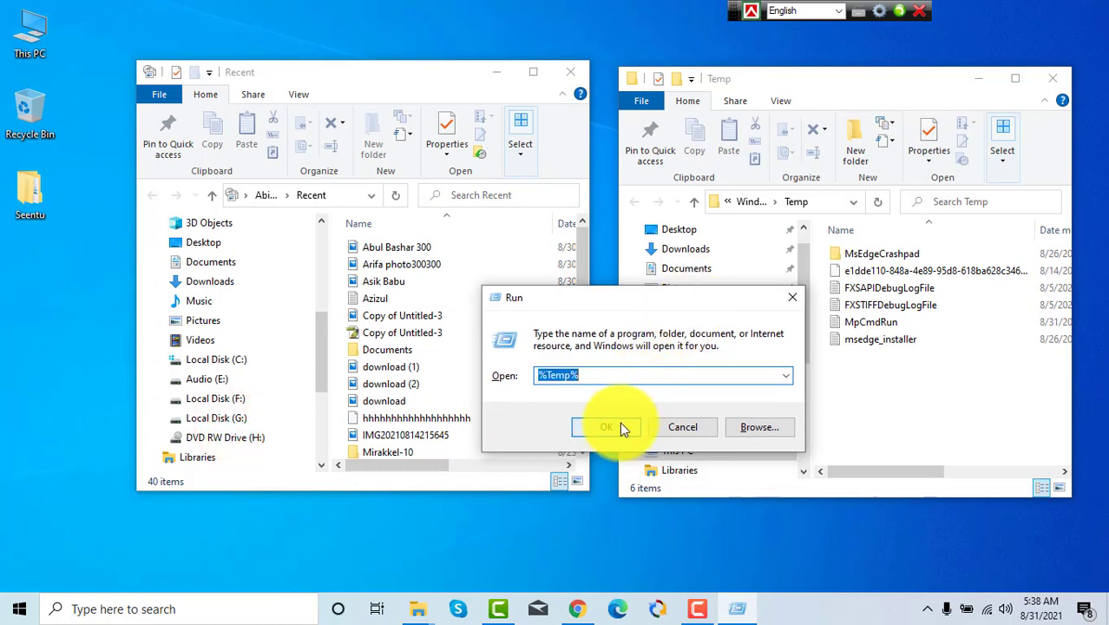
{"action": "left_click", "coordinate": [619, 421]}
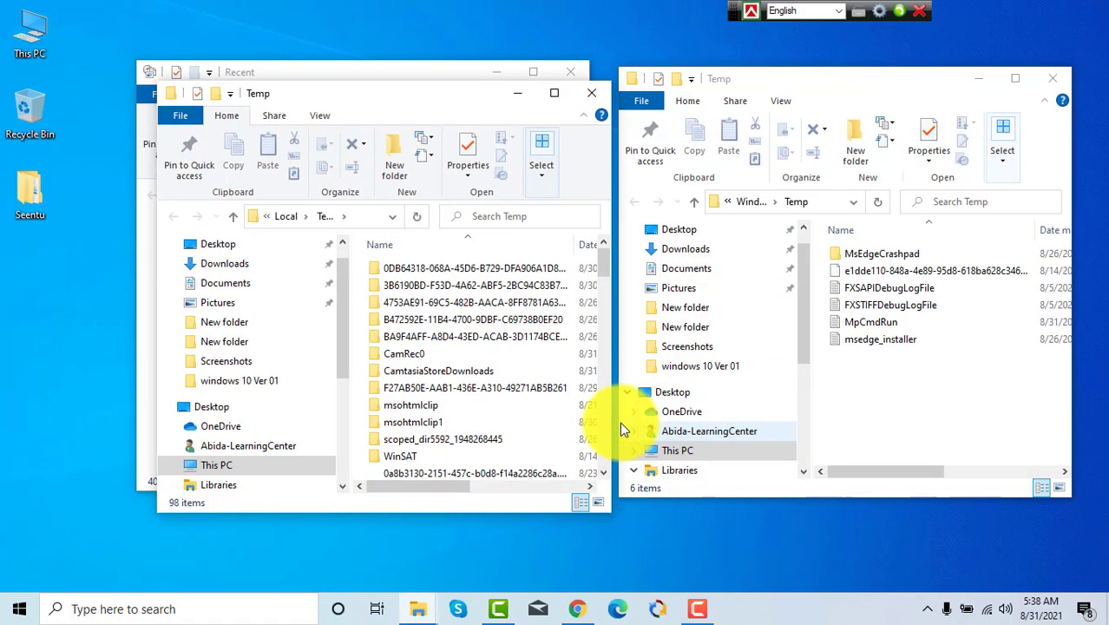
Open the Prefetch folder through the Run prompt
{"action": "left_click_drag", "start_coordinate": [414, 94], "coordinate": [649, 139]}
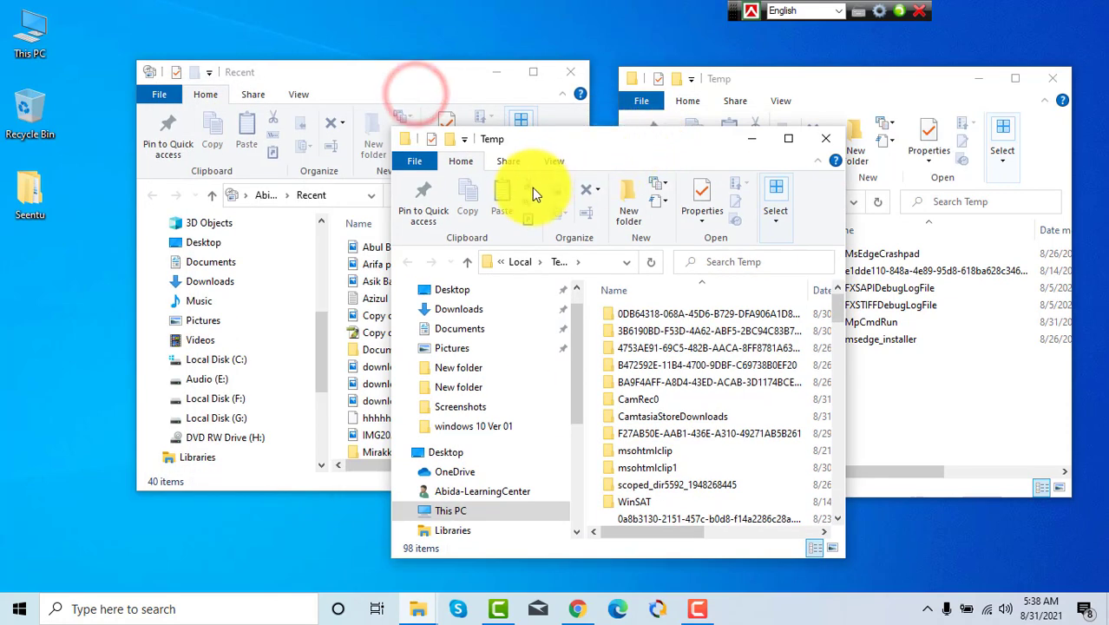
{"action": "key", "text": "super+r"}
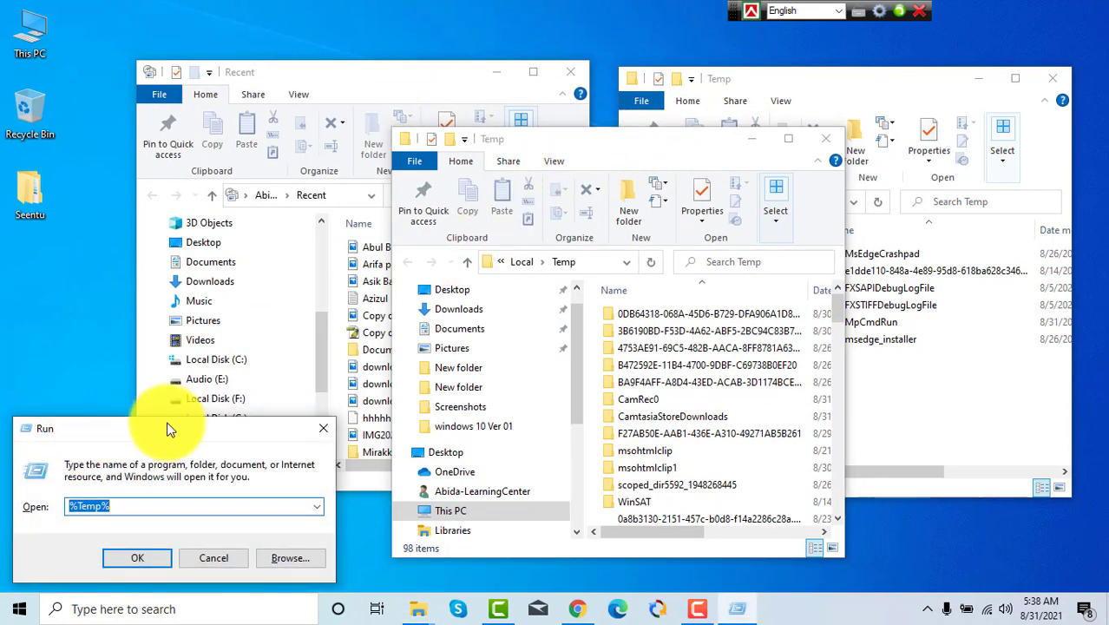
{"action": "left_click_drag", "start_coordinate": [168, 425], "coordinate": [290, 352]}
{"action": "type", "text": "Prefetch"}
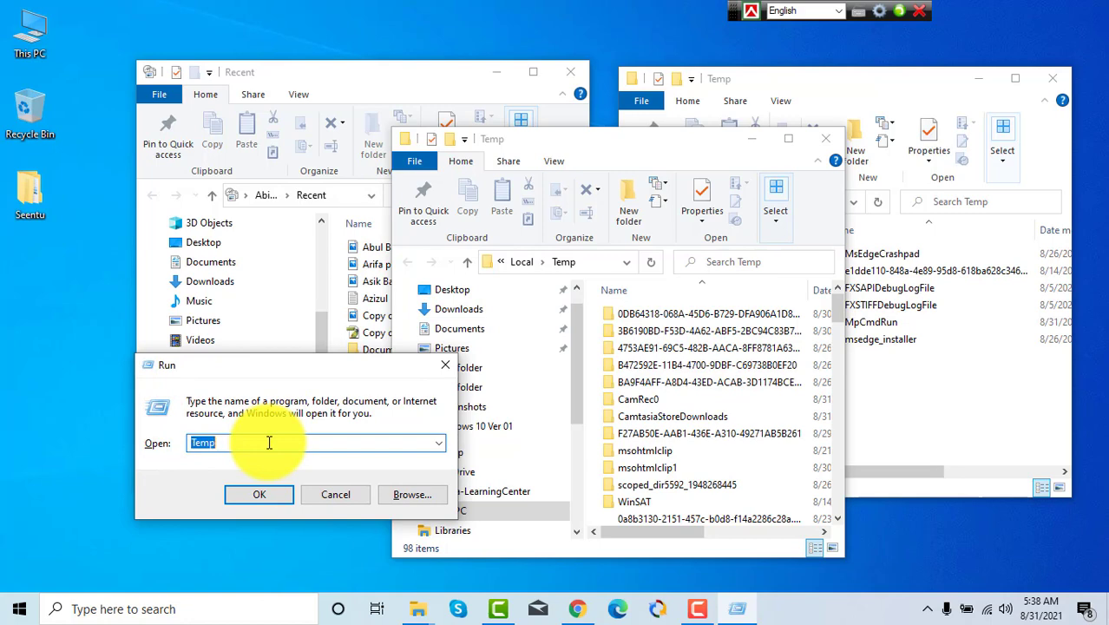
{"action": "double_click", "coordinate": [268, 442]}
{"action": "left_click", "coordinate": [262, 494]}
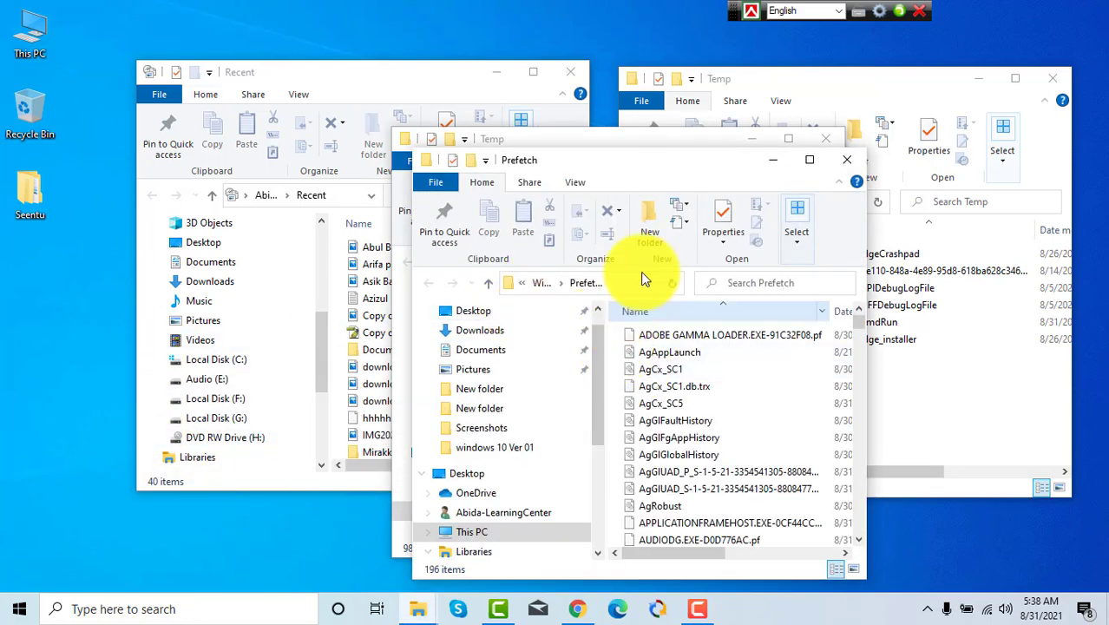
Select all 196 Prefetch files for deletion, cancel at the in-use file, and close Prefetch
{"action": "left_click_drag", "start_coordinate": [648, 159], "coordinate": [302, 173]}
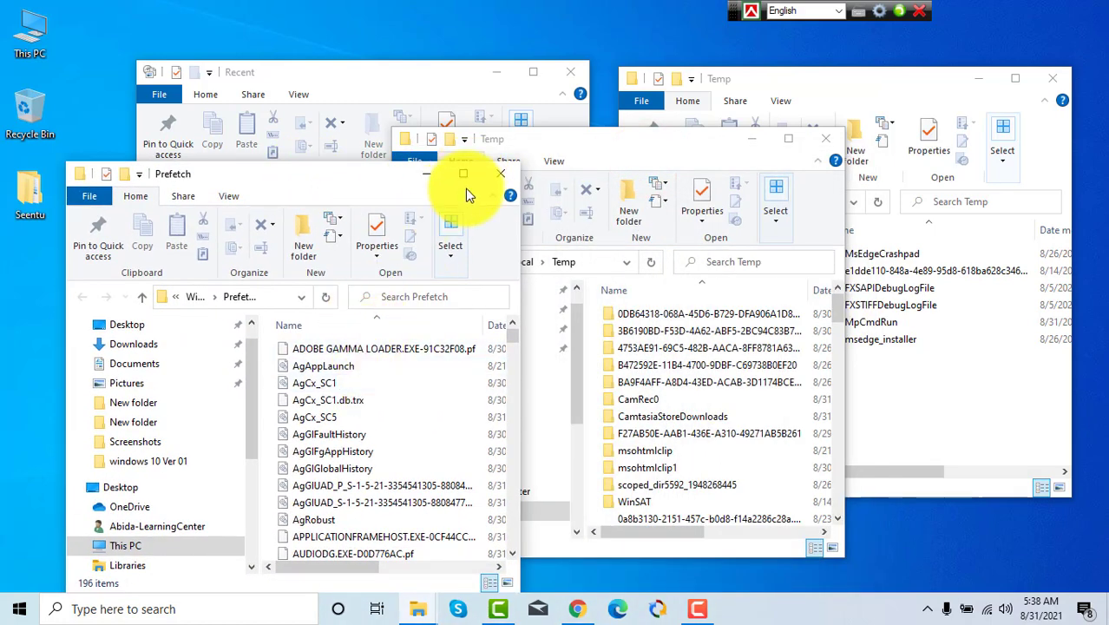
{"action": "left_click", "coordinate": [465, 176]}
{"action": "key", "text": "ctrl+a"}
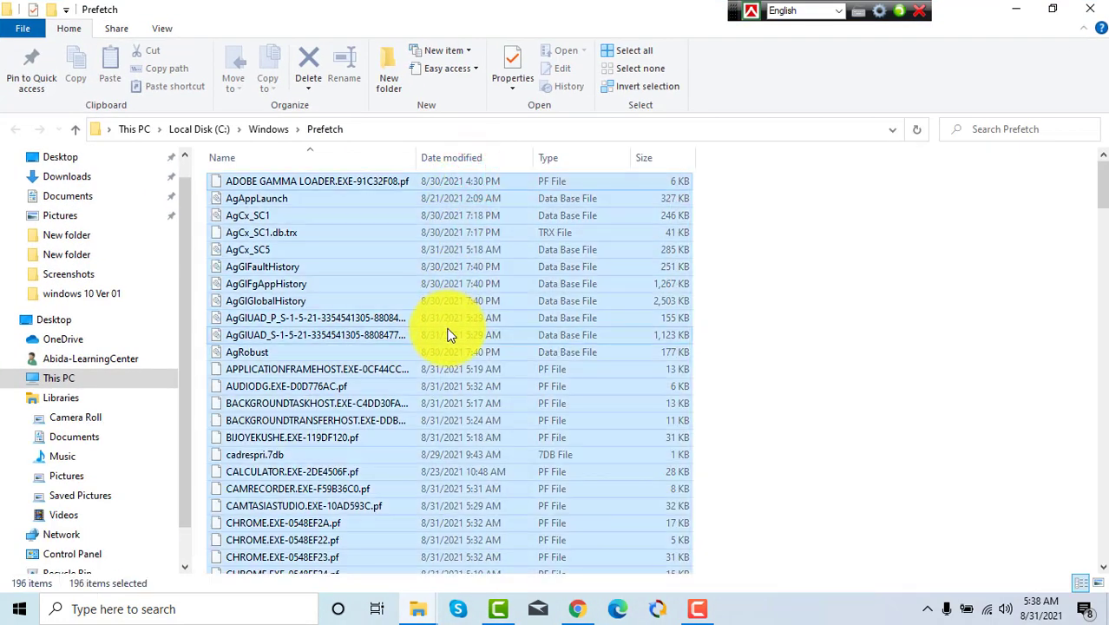
{"action": "left_click", "coordinate": [312, 62]}
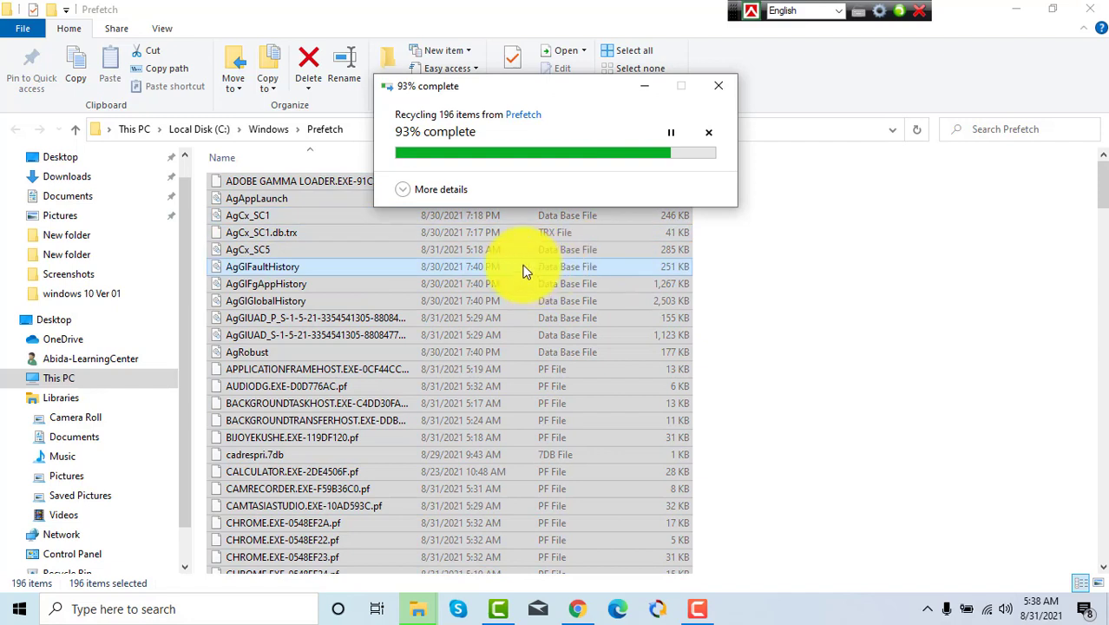
{"action": "left_click", "coordinate": [721, 87]}
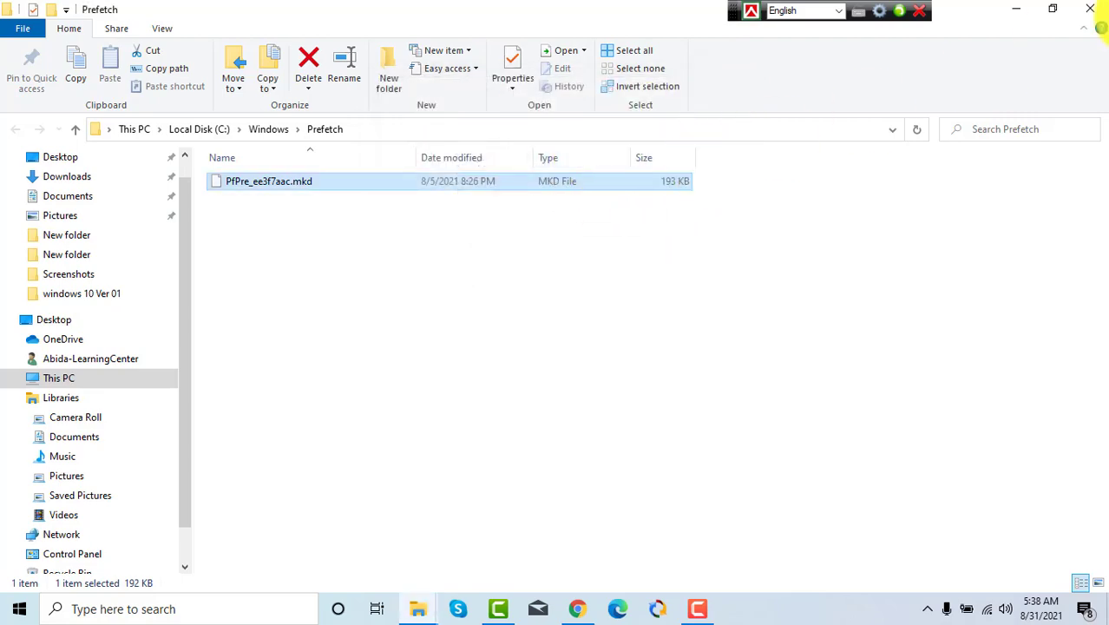
{"action": "left_click", "coordinate": [1090, 8]}
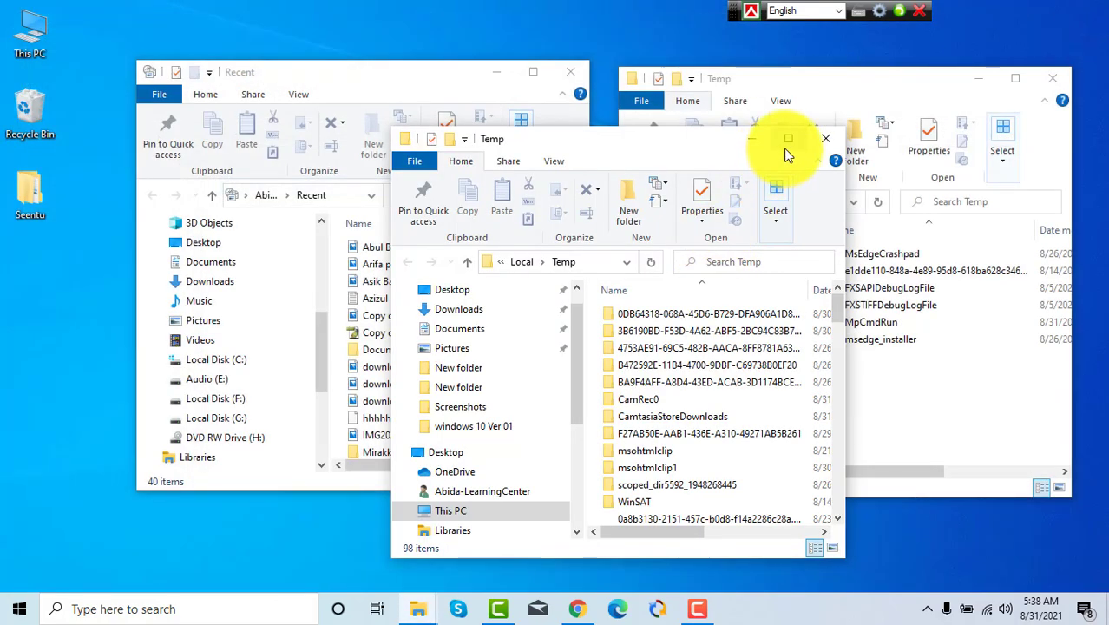
Delete everything in AppData Temp, skipping the in-use CamRec0 folder, then close it
{"action": "left_click", "coordinate": [785, 141]}
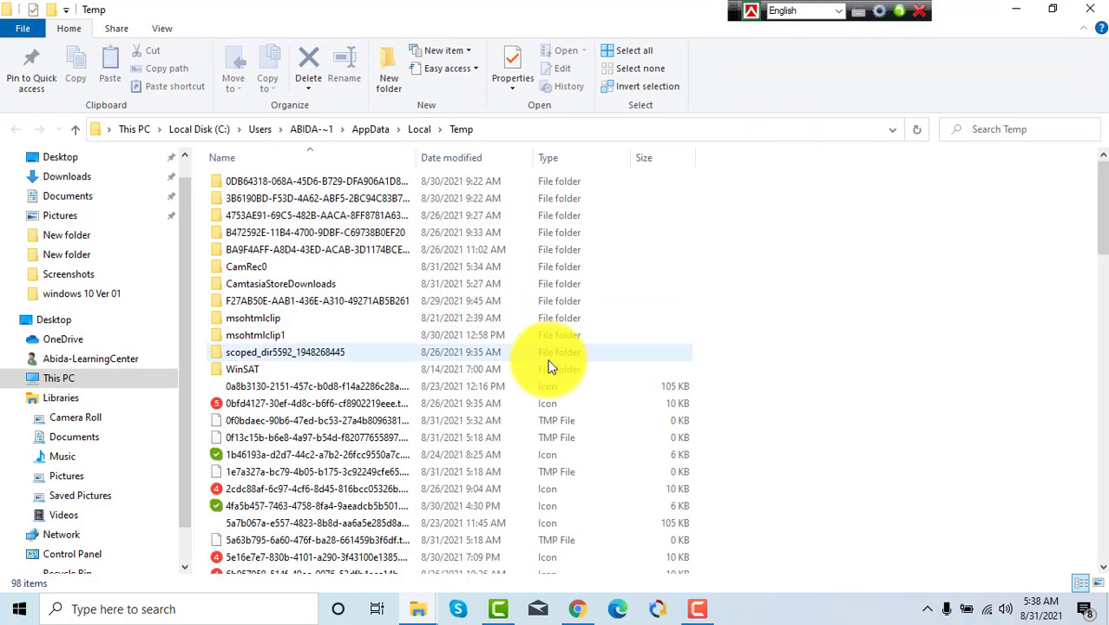
{"action": "key", "text": "ctrl+a"}
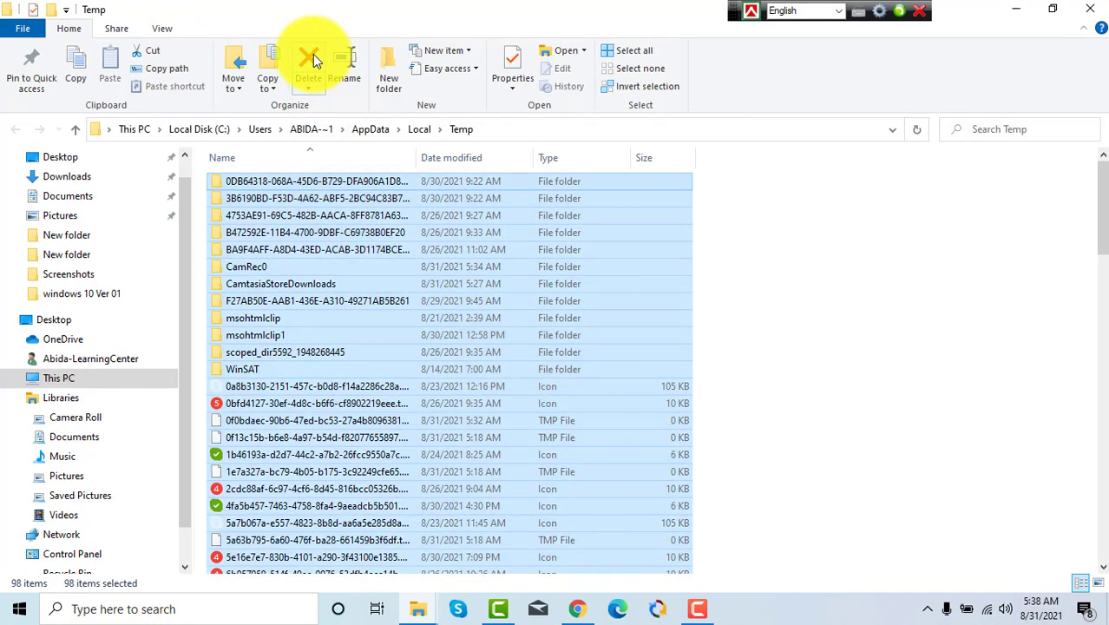
{"action": "left_click", "coordinate": [310, 56]}
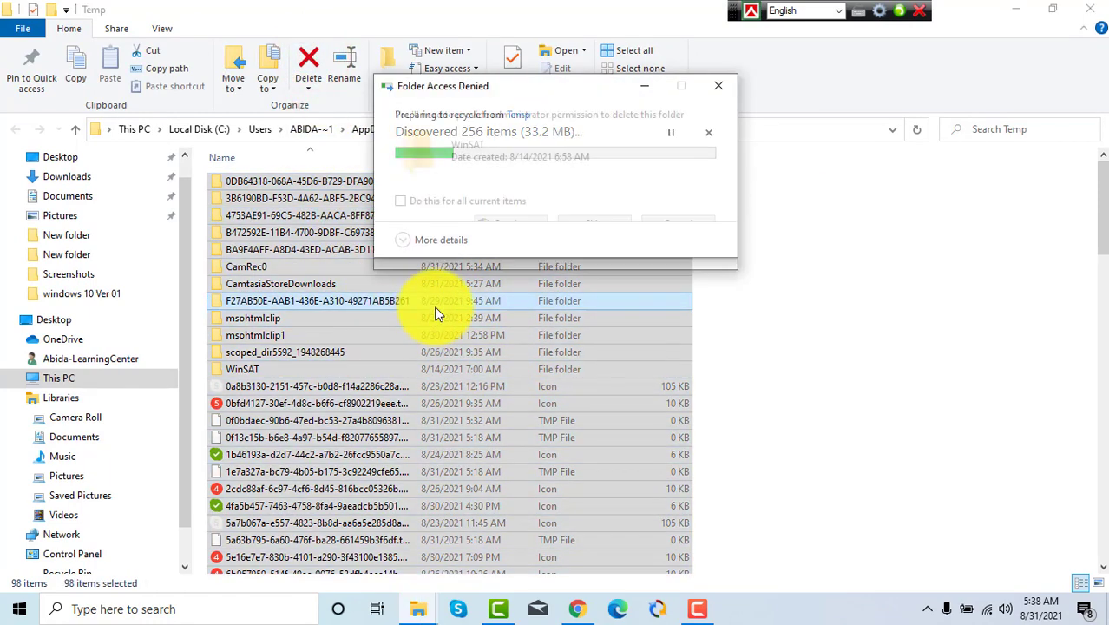
{"action": "left_click", "coordinate": [524, 225]}
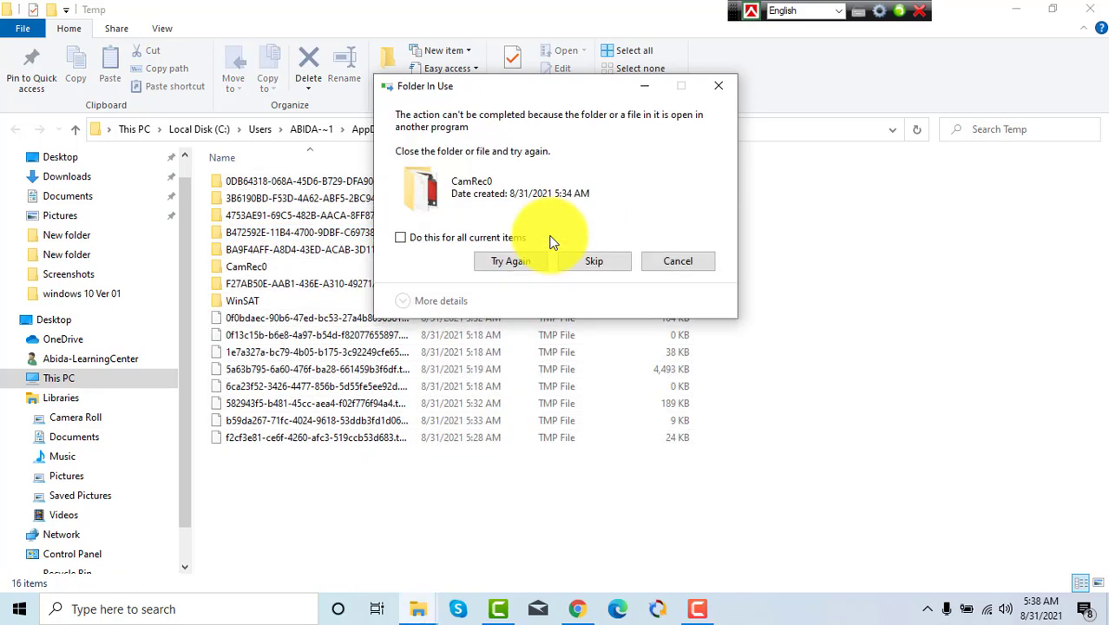
{"action": "left_click", "coordinate": [719, 88]}
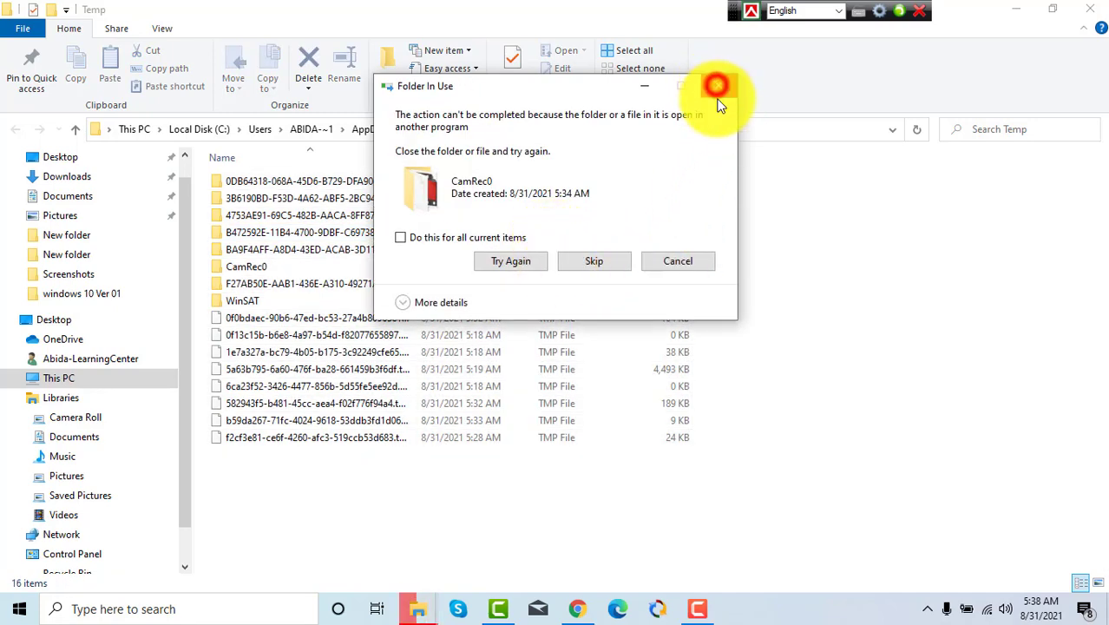
{"action": "left_click", "coordinate": [1092, 11]}
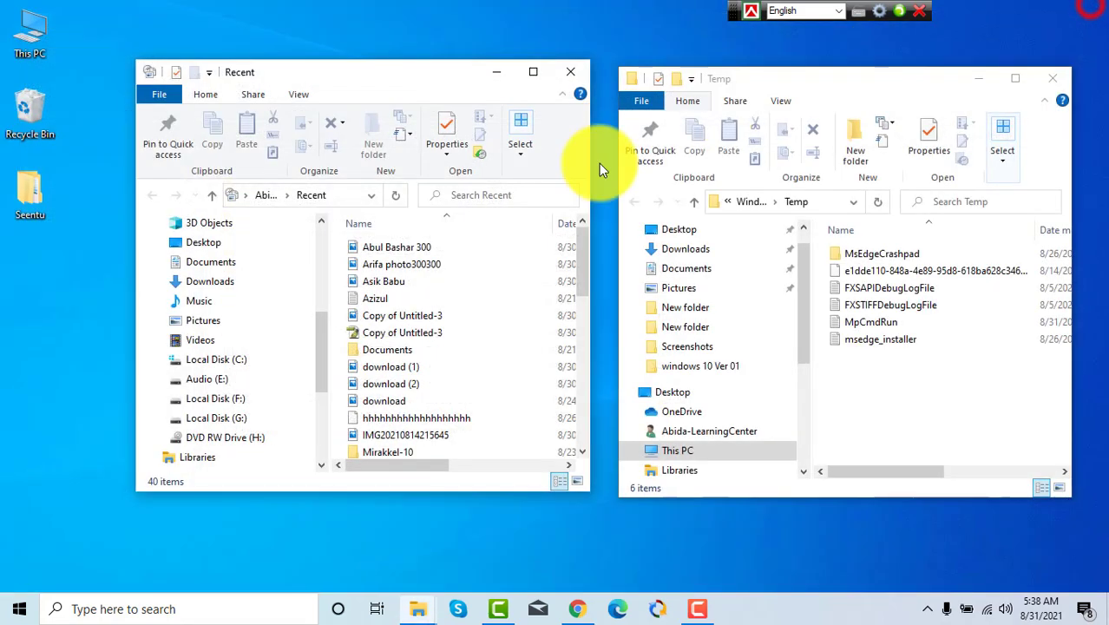
Delete every item in the Recent folder and close its window
{"action": "left_click", "coordinate": [436, 330]}
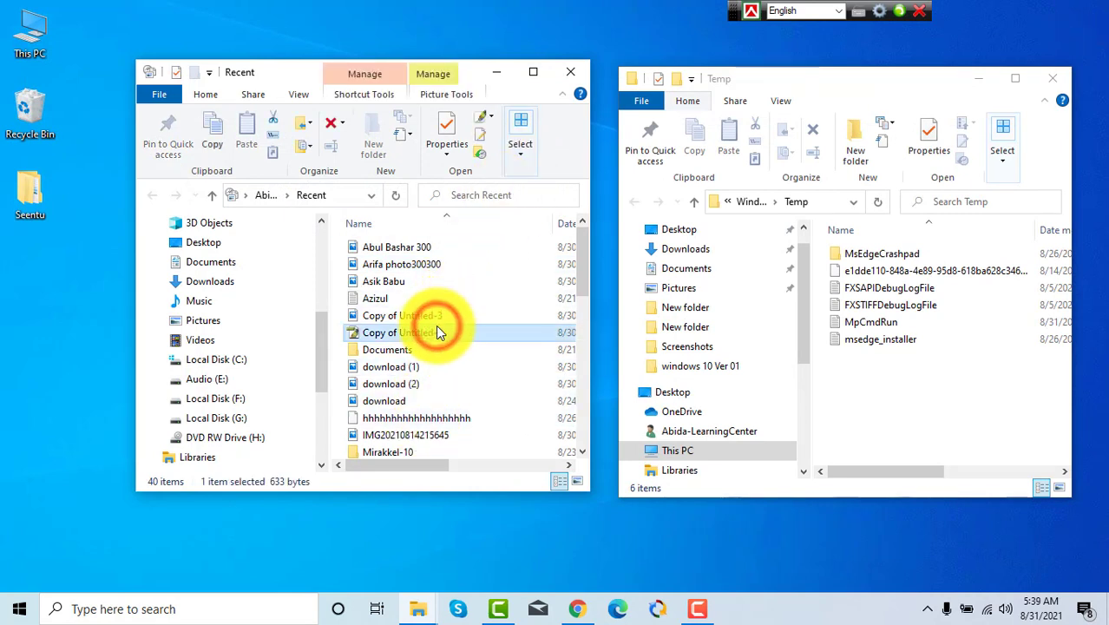
{"action": "key", "text": "ctrl+a"}
{"action": "key", "text": "Delete"}
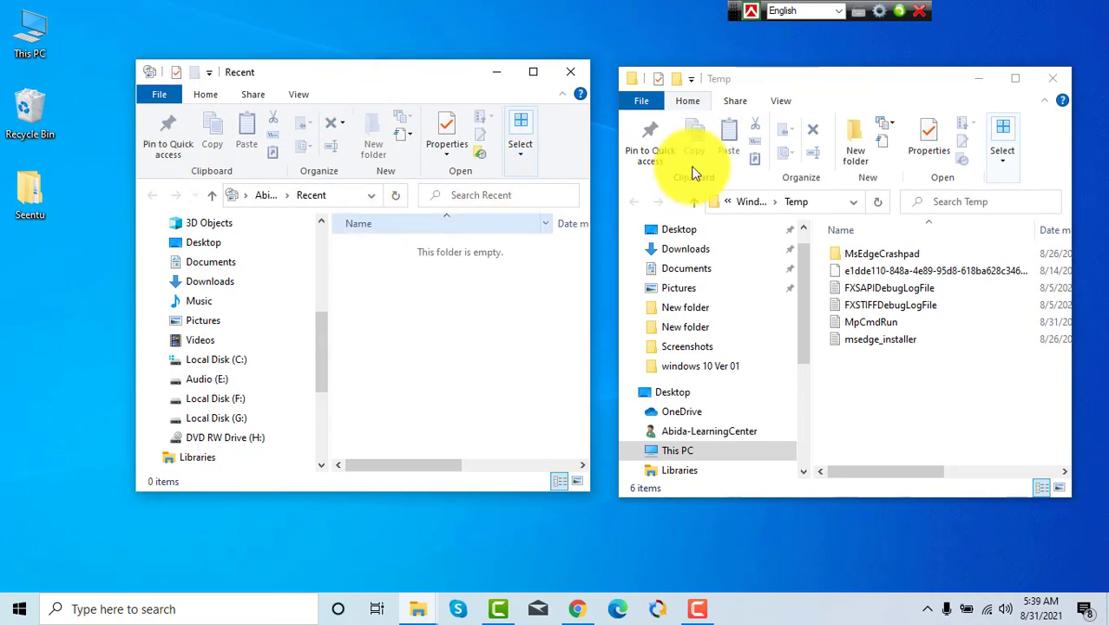
{"action": "left_click", "coordinate": [575, 73]}
Delete the six Windows Temp items, skipping locked files, and close the window
{"action": "left_click", "coordinate": [1015, 78]}
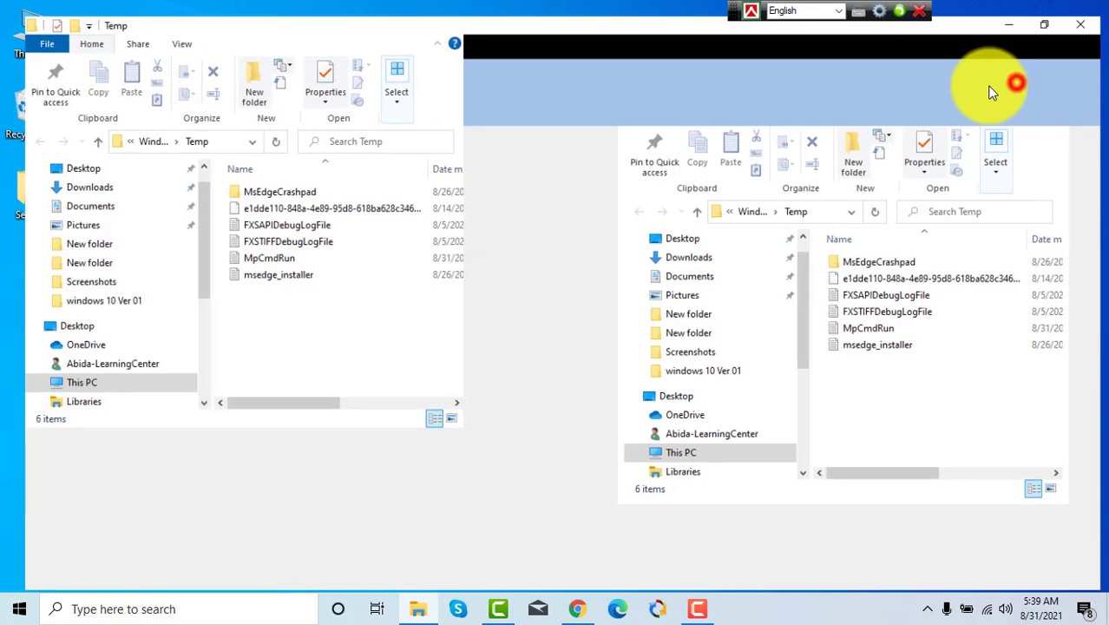
{"action": "left_click_drag", "start_coordinate": [354, 400], "coordinate": [205, 139]}
{"action": "left_click", "coordinate": [310, 59]}
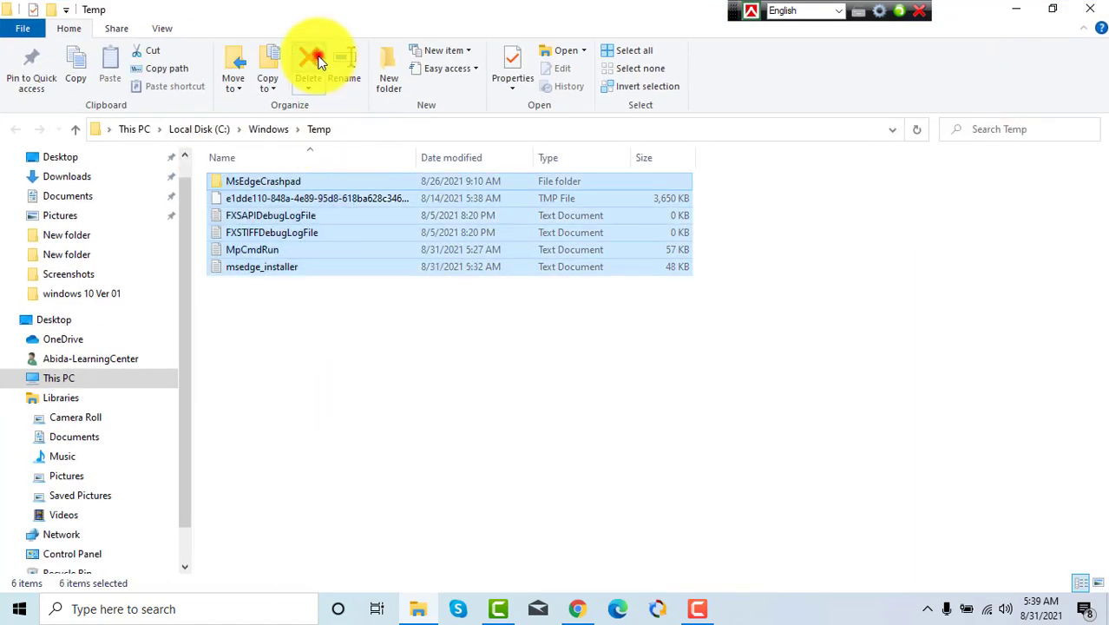
{"action": "left_click", "coordinate": [506, 249]}
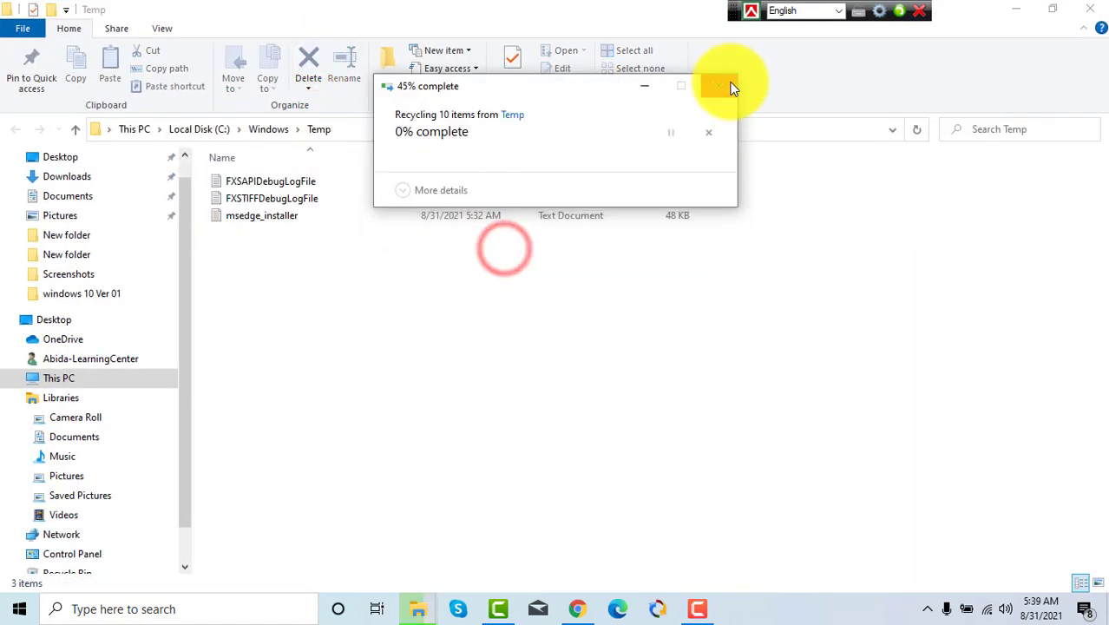
{"action": "left_click", "coordinate": [718, 85]}
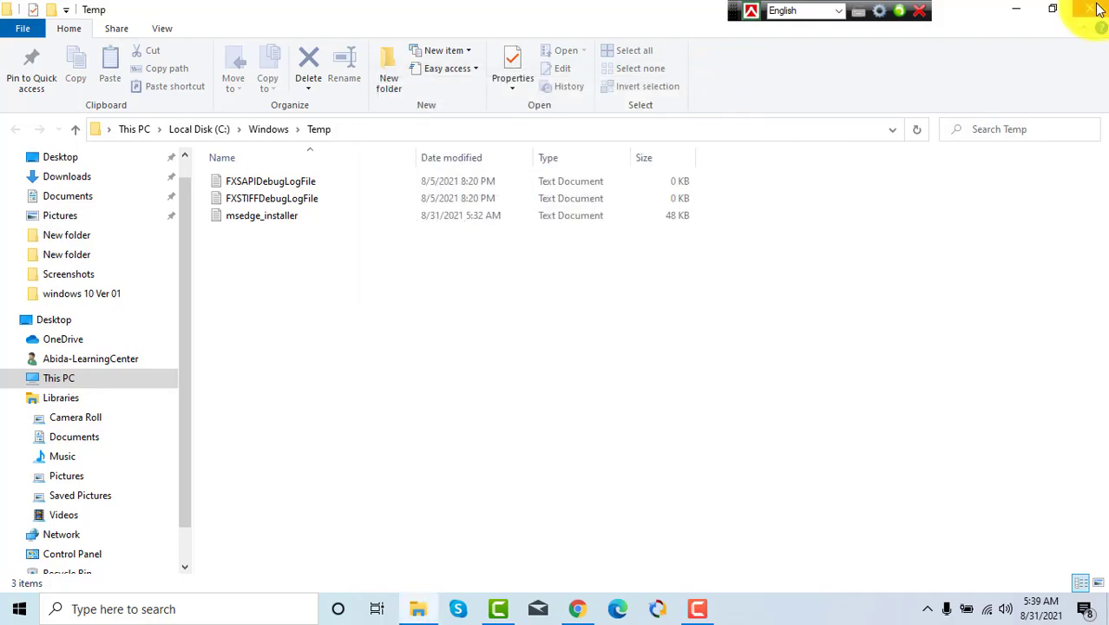
{"action": "left_click", "coordinate": [1090, 9]}
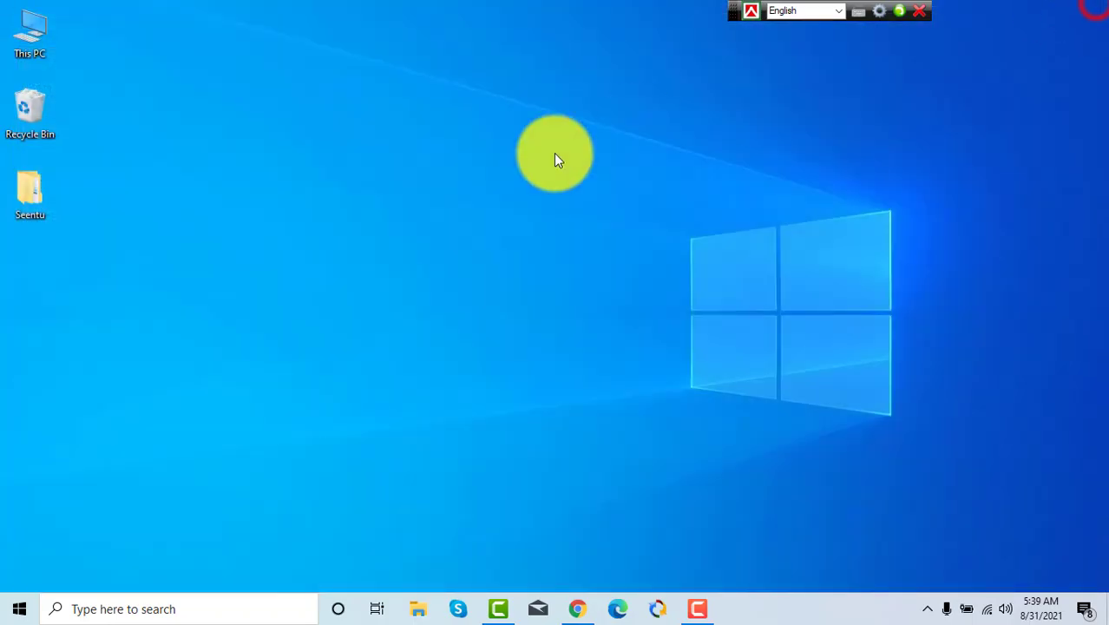
Search Windows for 'virru', trimming the misspelling to find Virus & threat protection
{"action": "left_click", "coordinate": [198, 610]}
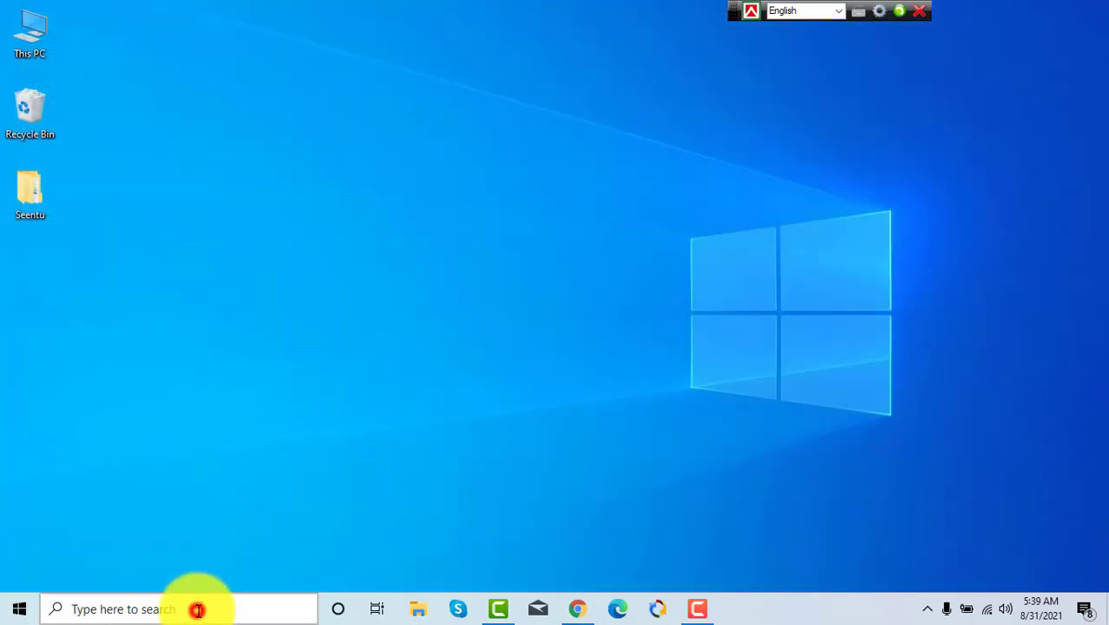
{"action": "type", "text": "vir"}
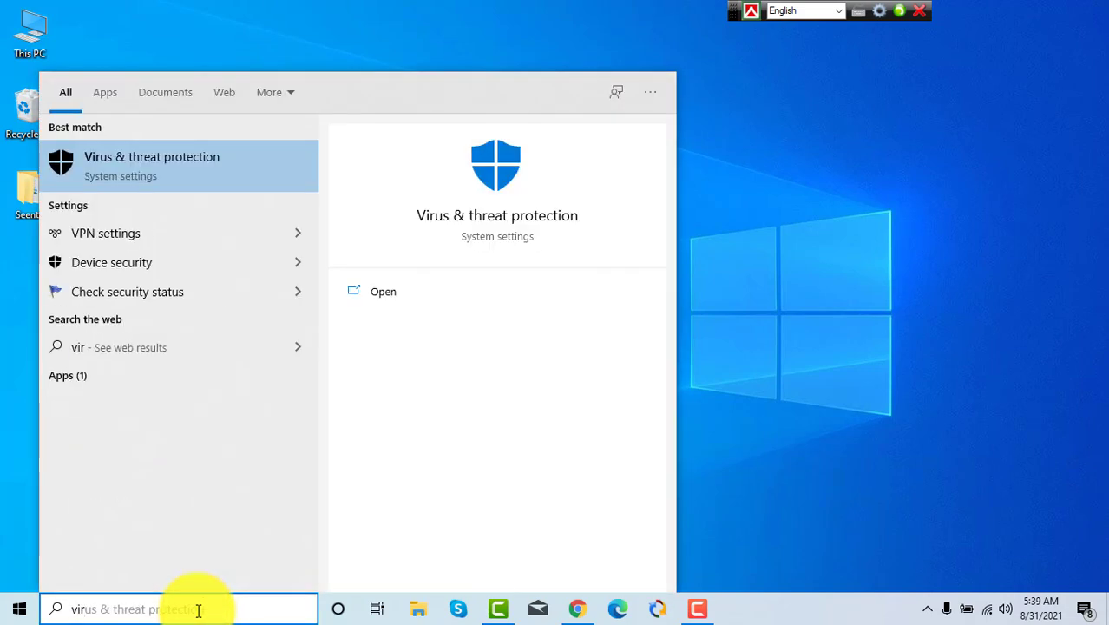
{"action": "type", "text": "ru"}
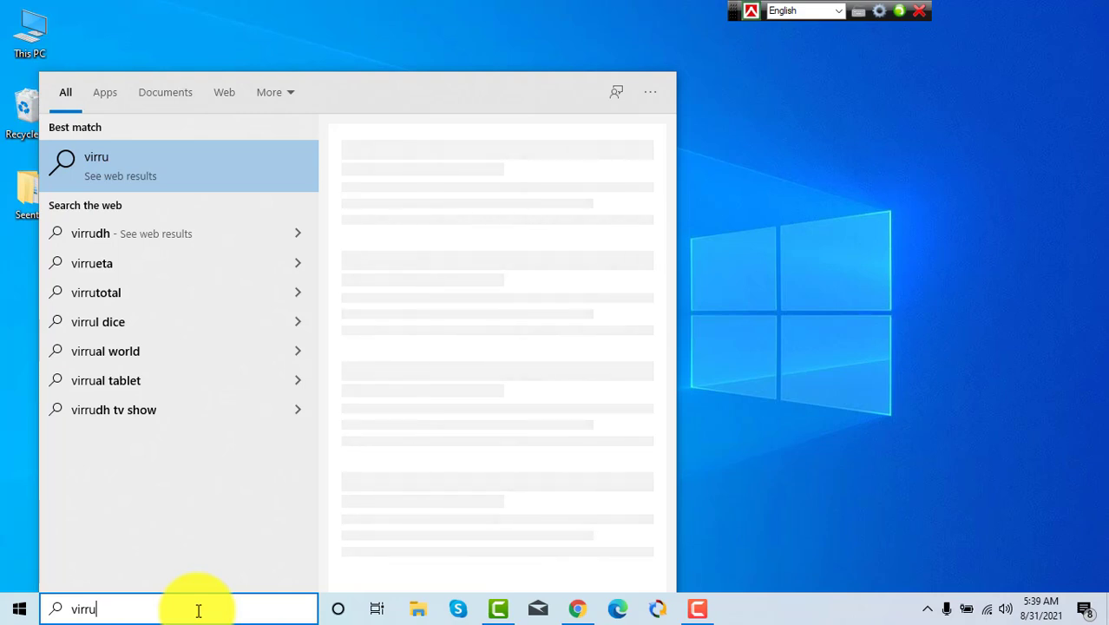
{"action": "key", "text": "BackSpace"}
{"action": "key", "text": "BackSpace"}
{"action": "key", "text": "BackSpace"}
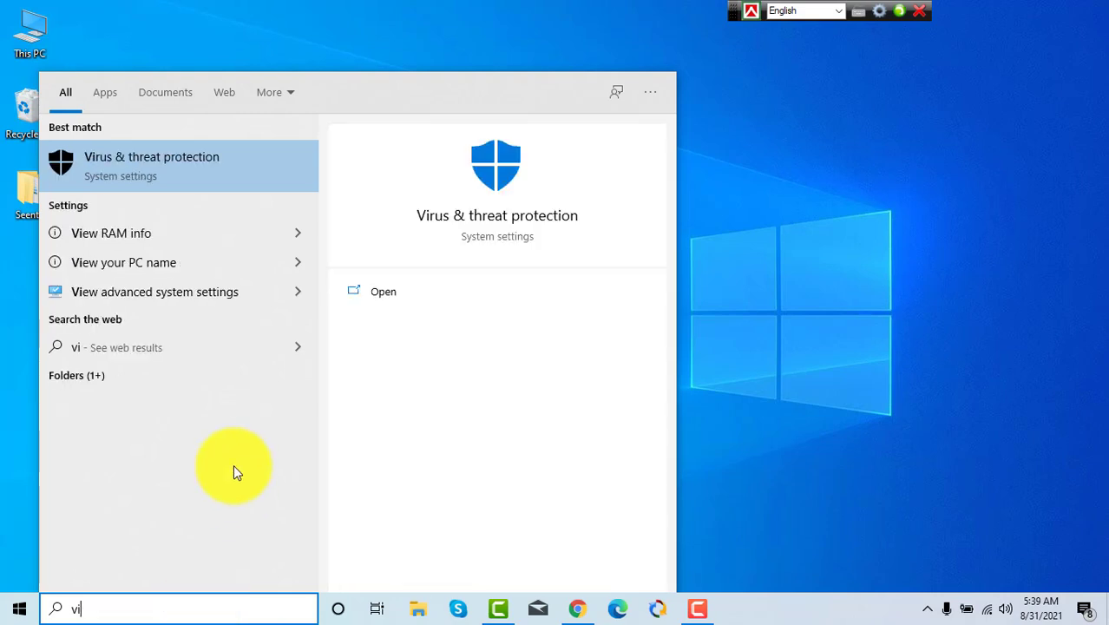
Open Virus & threat protection and go to its Manage settings page
{"action": "left_click", "coordinate": [163, 171]}
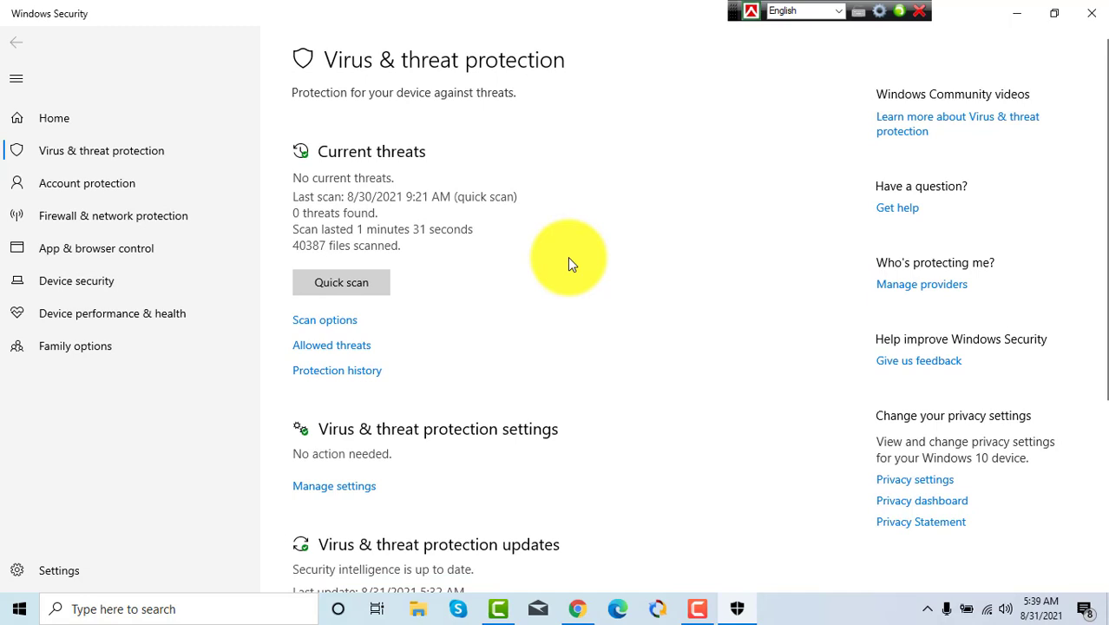
{"action": "scroll", "coordinate": [527, 263], "scroll_direction": "down", "scroll_amount": 3}
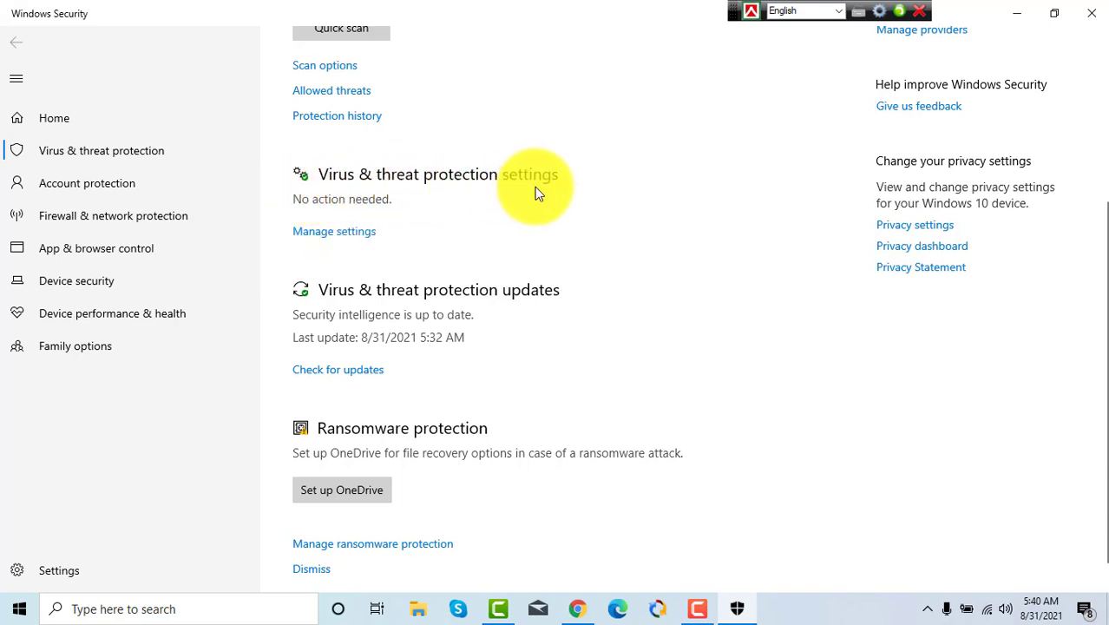
{"action": "left_click", "coordinate": [354, 238]}
{"action": "scroll", "coordinate": [354, 236], "scroll_direction": "up", "scroll_amount": 2}
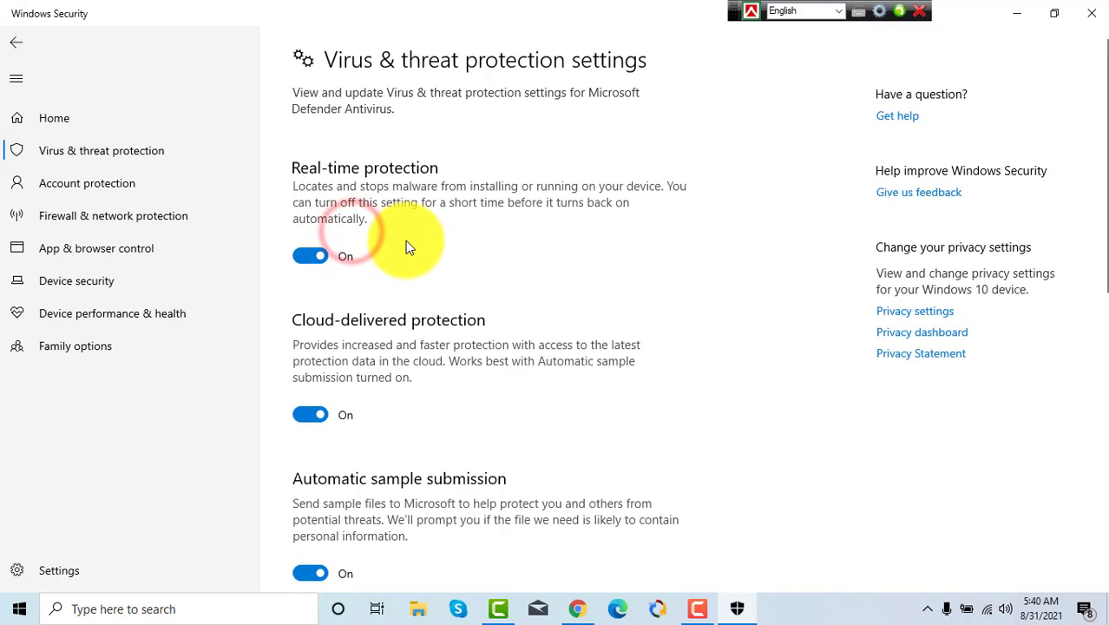
Turn off Real-time, Cloud-delivered and Automatic sample submission protection
{"action": "left_click", "coordinate": [300, 254]}
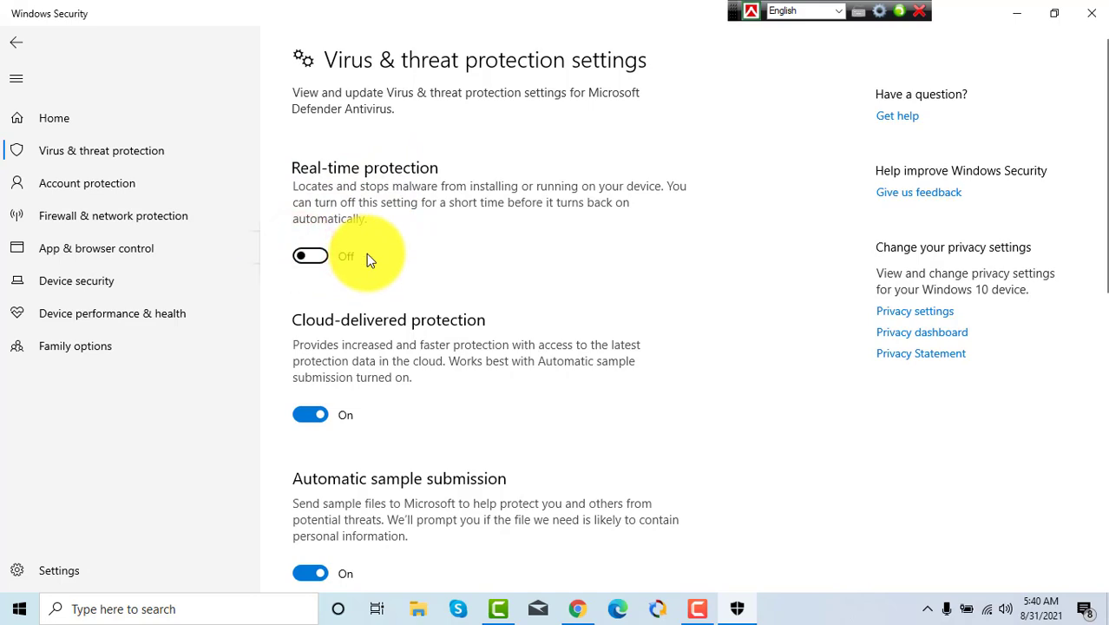
{"action": "scroll", "coordinate": [396, 397], "scroll_direction": "down", "scroll_amount": 1}
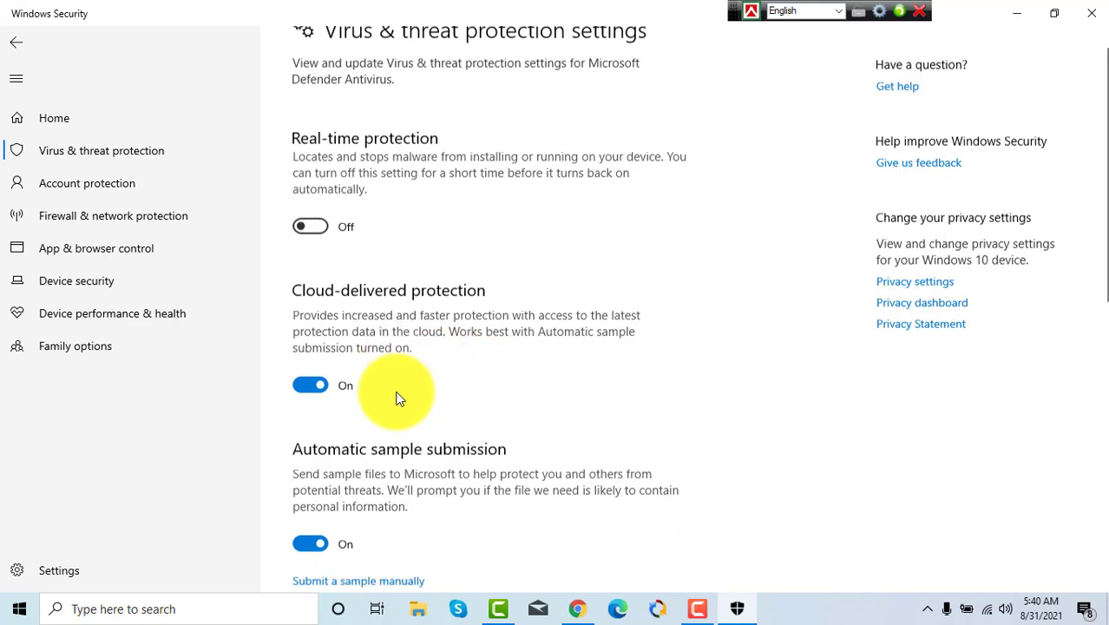
{"action": "scroll", "coordinate": [397, 397], "scroll_direction": "down", "scroll_amount": 3}
{"action": "left_click", "coordinate": [297, 264]}
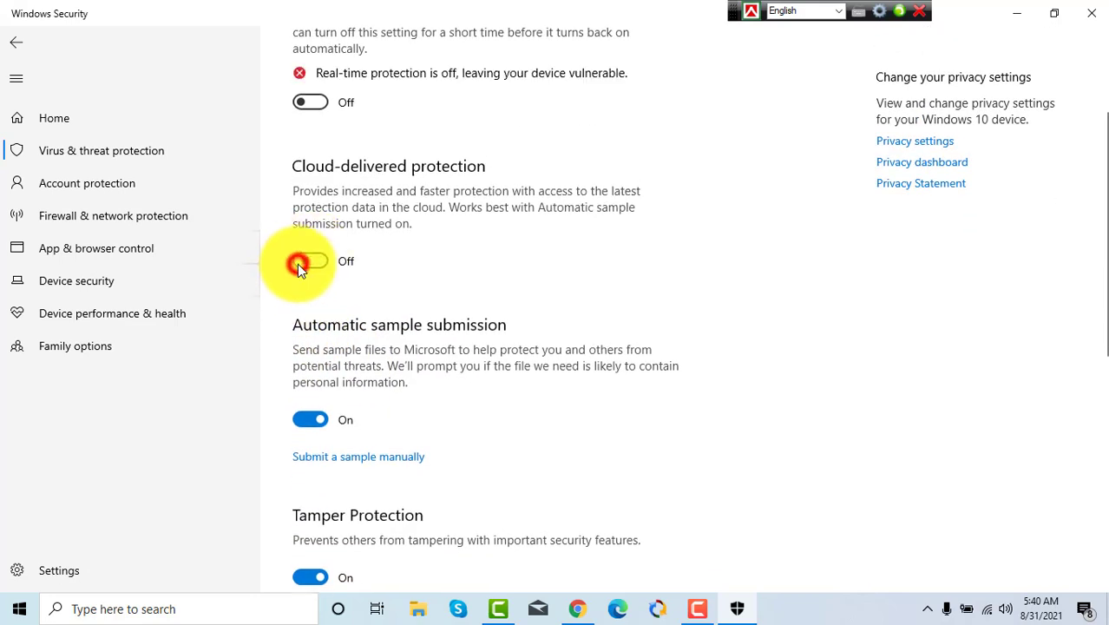
{"action": "scroll", "coordinate": [421, 271], "scroll_direction": "down", "scroll_amount": 3}
{"action": "left_click", "coordinate": [307, 283]}
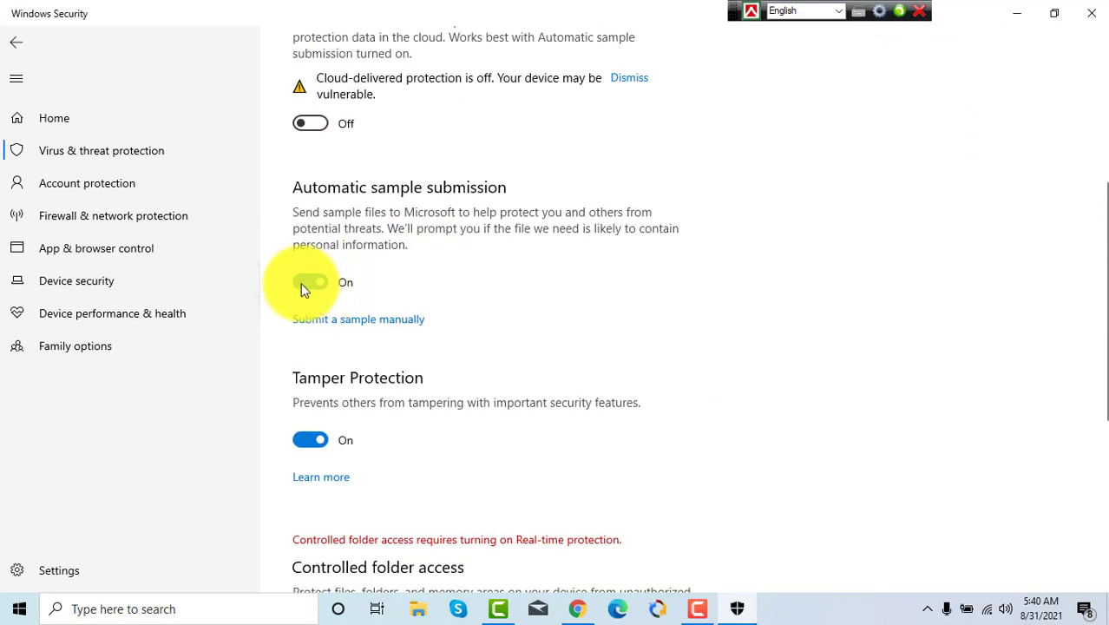
Turn off Tamper Protection and review the settings page
{"action": "scroll", "coordinate": [487, 287], "scroll_direction": "down", "scroll_amount": 2}
{"action": "left_click", "coordinate": [311, 388]}
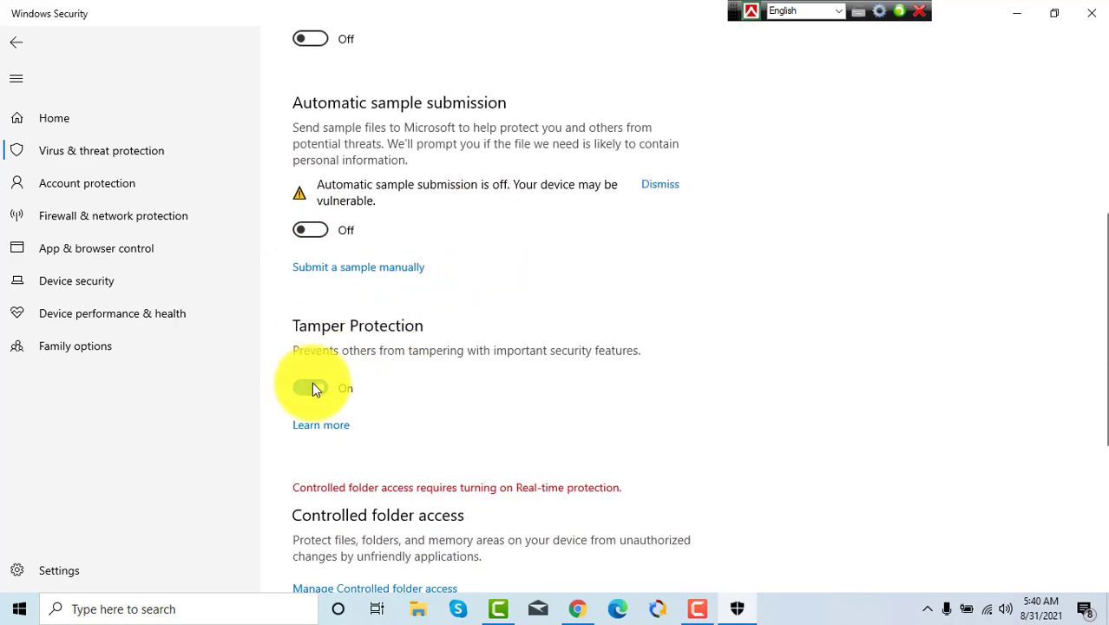
{"action": "left_click", "coordinate": [298, 381]}
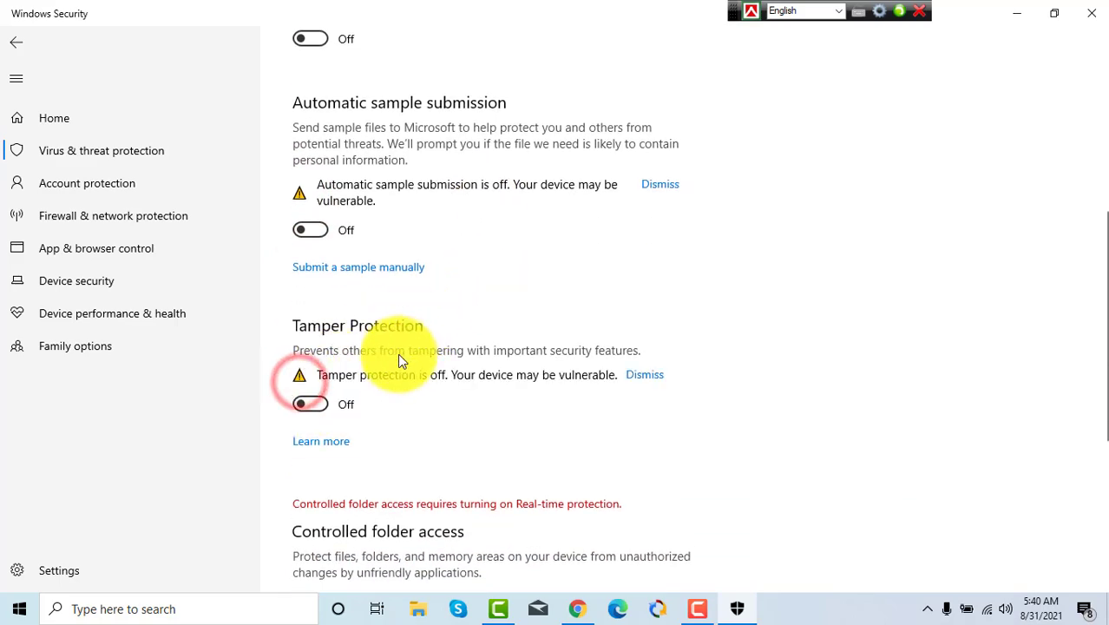
{"action": "scroll", "coordinate": [400, 368], "scroll_direction": "up", "scroll_amount": 5}
{"action": "scroll", "coordinate": [401, 297], "scroll_direction": "down", "scroll_amount": 9}
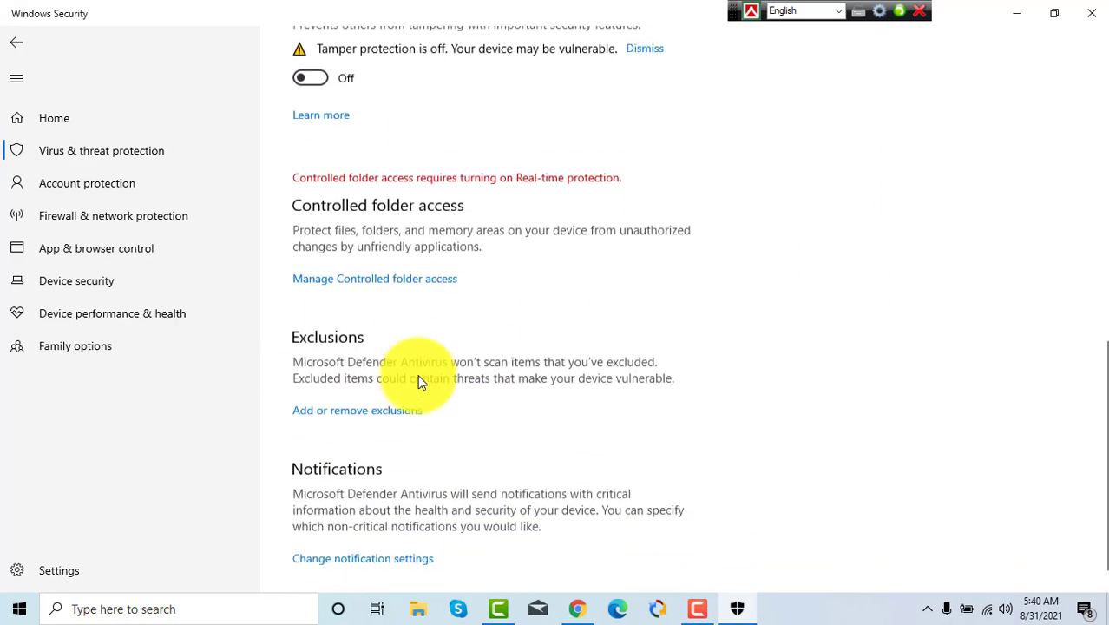
{"action": "scroll", "coordinate": [412, 379], "scroll_direction": "up", "scroll_amount": 10}
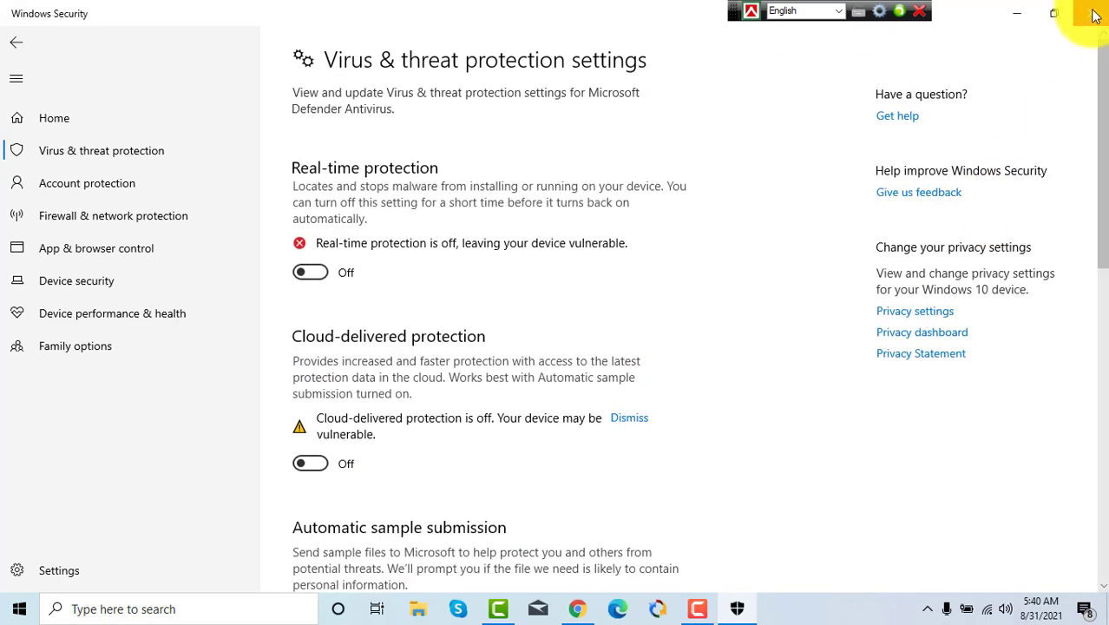
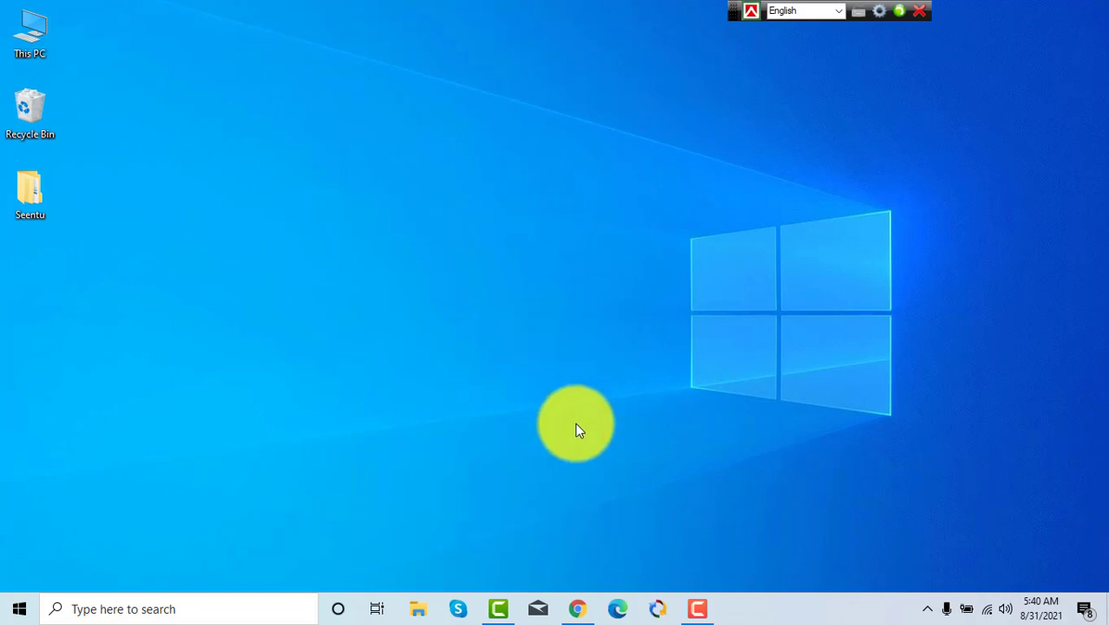
Launch Google Chrome from the taskbar to get a new Google tab
{"action": "left_click", "coordinate": [577, 608]}
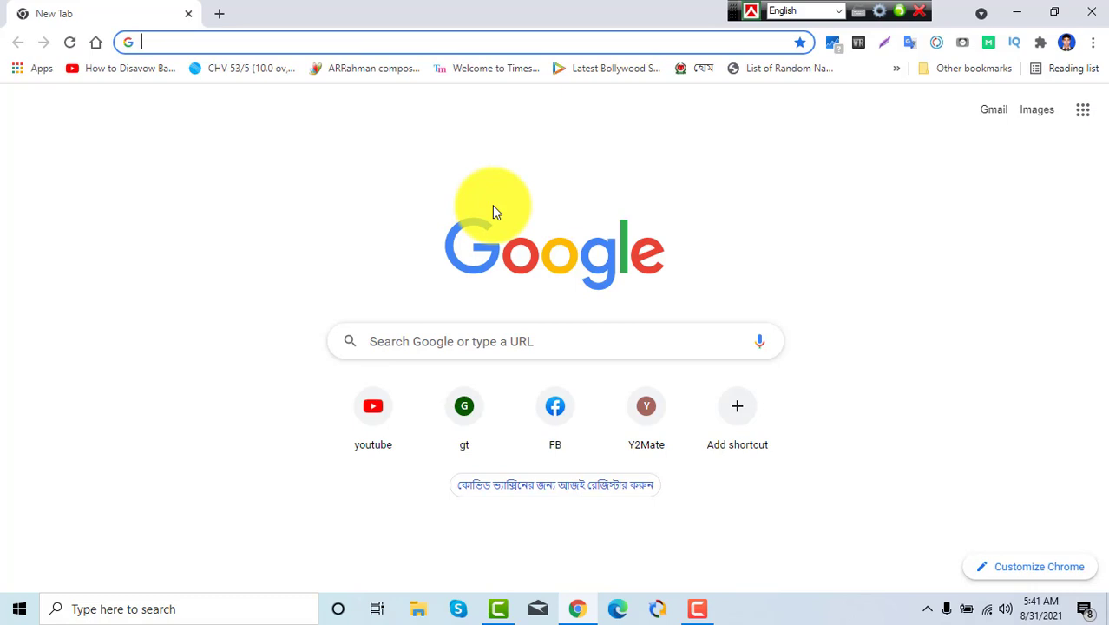
Clear browsing history, cookies and cached files for All time, running Clear data twice
{"action": "key", "text": "ctrl+shift+Delete"}
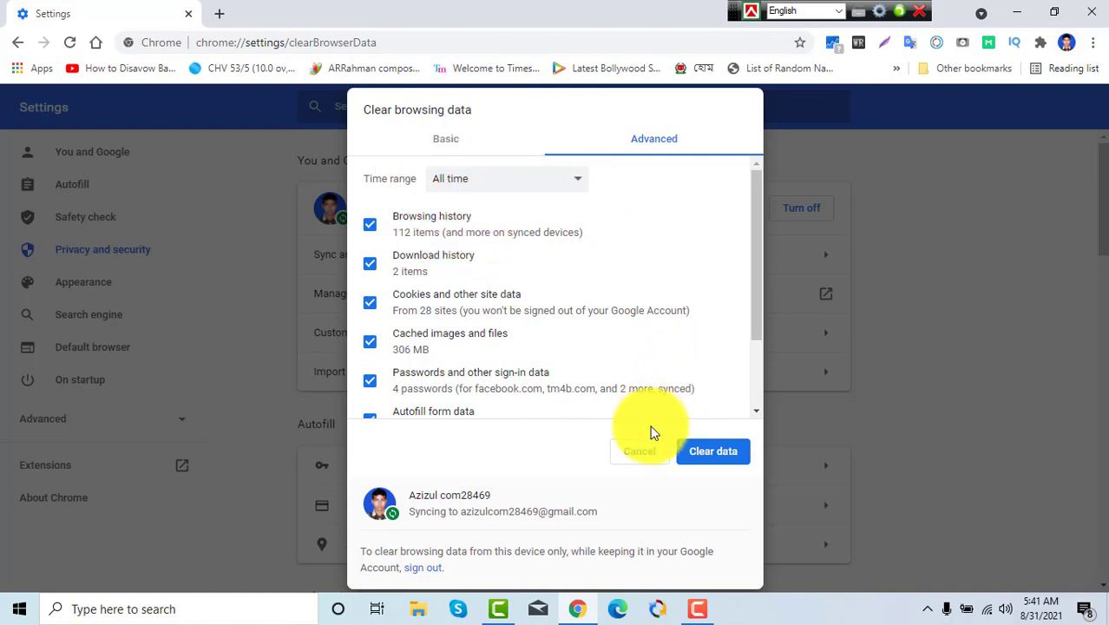
{"action": "left_click", "coordinate": [719, 455]}
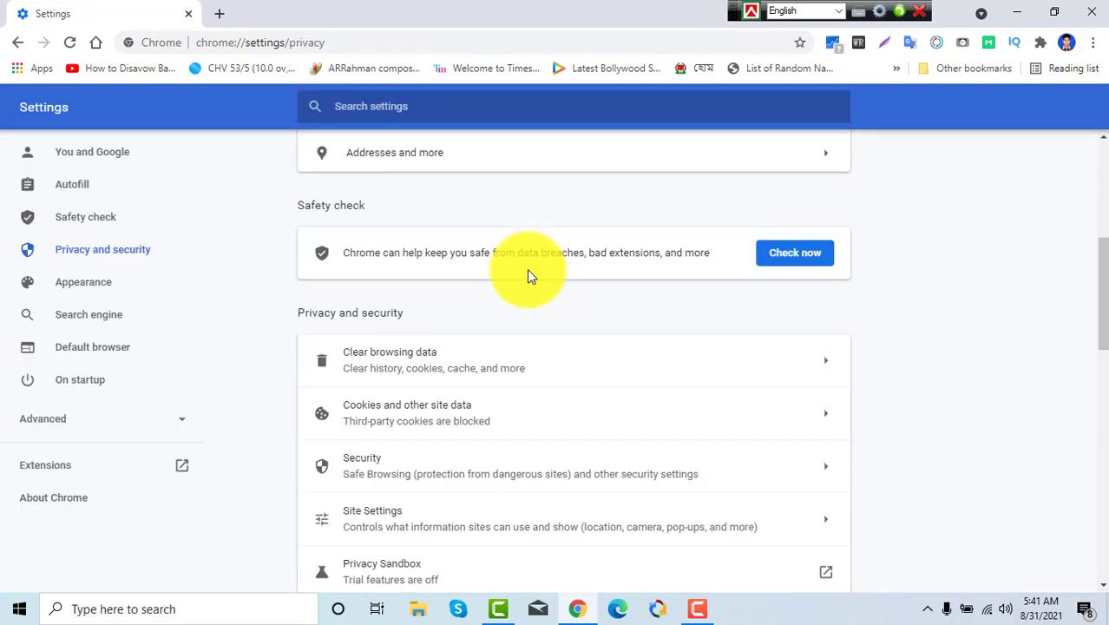
{"action": "key", "text": "ctrl+shift+Delete"}
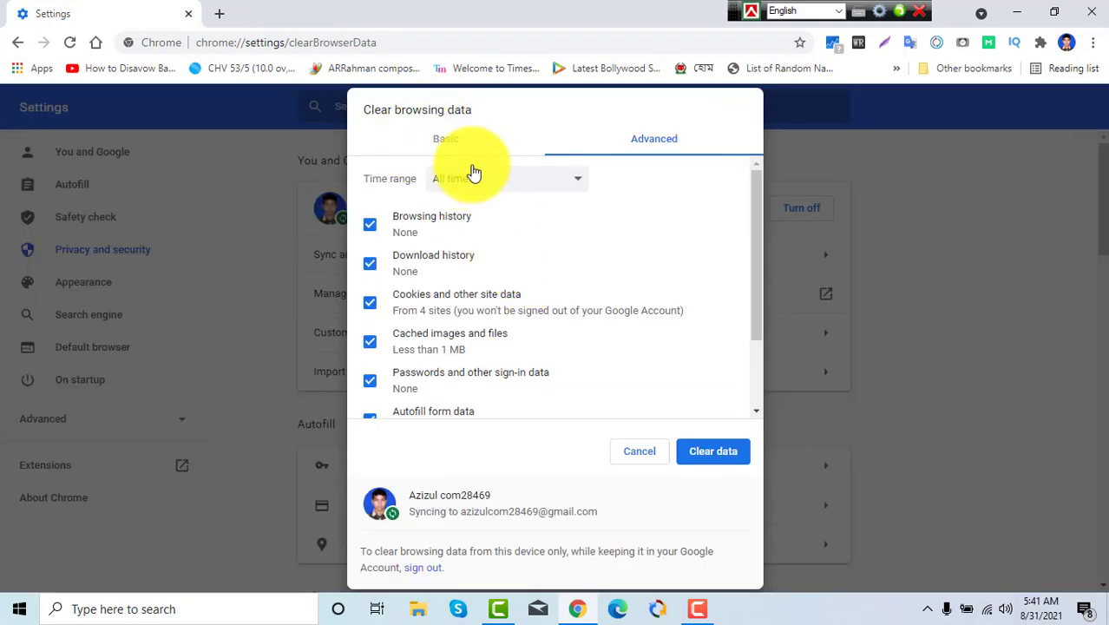
{"action": "left_click", "coordinate": [659, 145]}
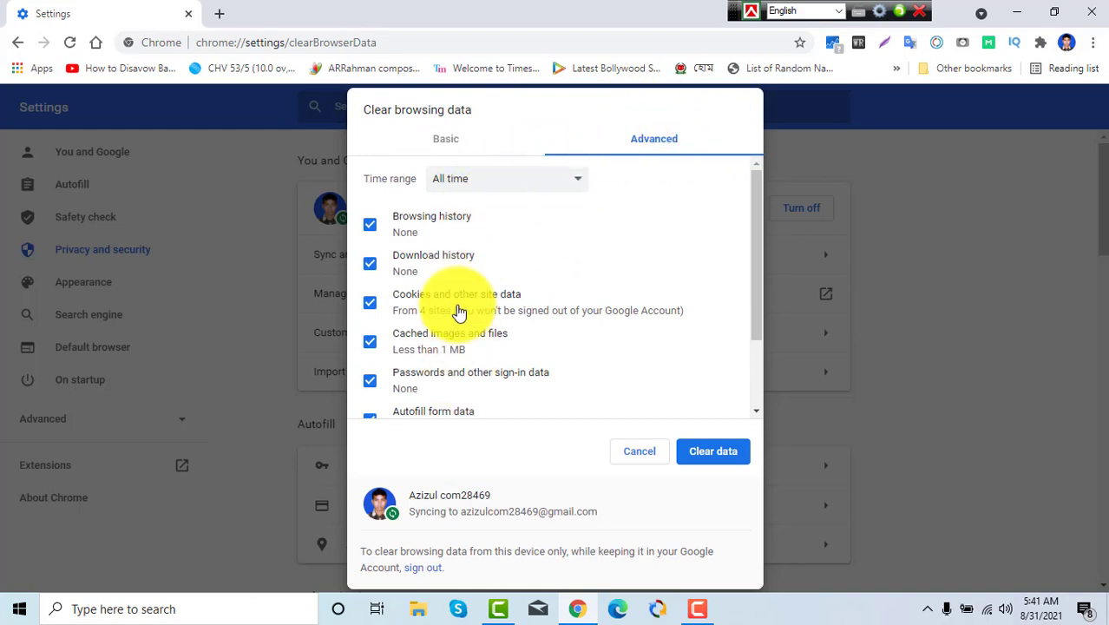
{"action": "left_click", "coordinate": [447, 141]}
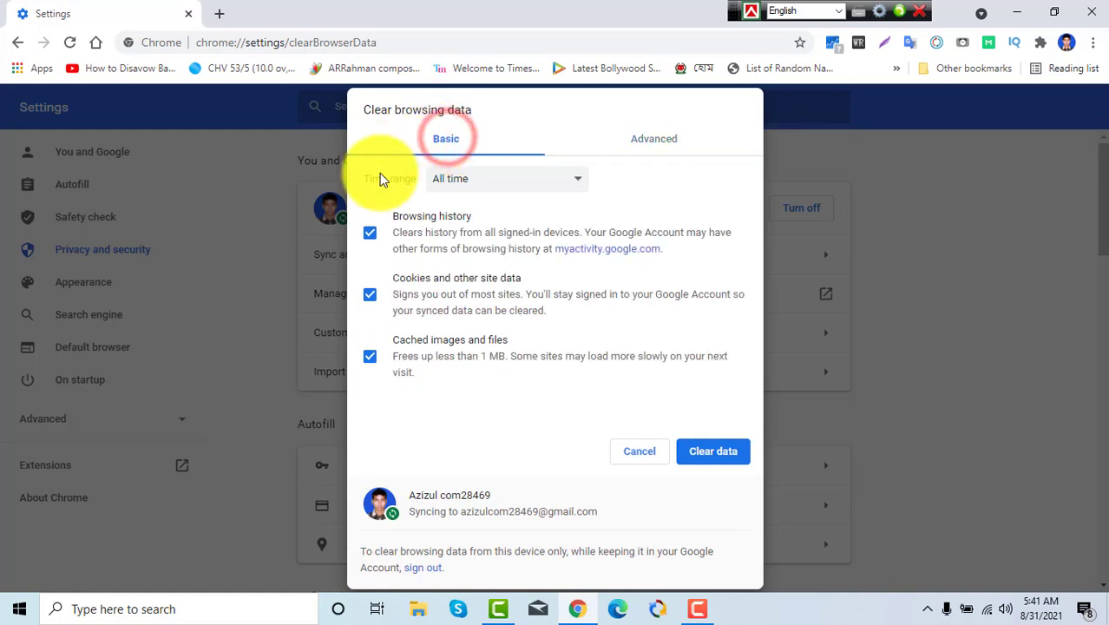
{"action": "left_click", "coordinate": [719, 452]}
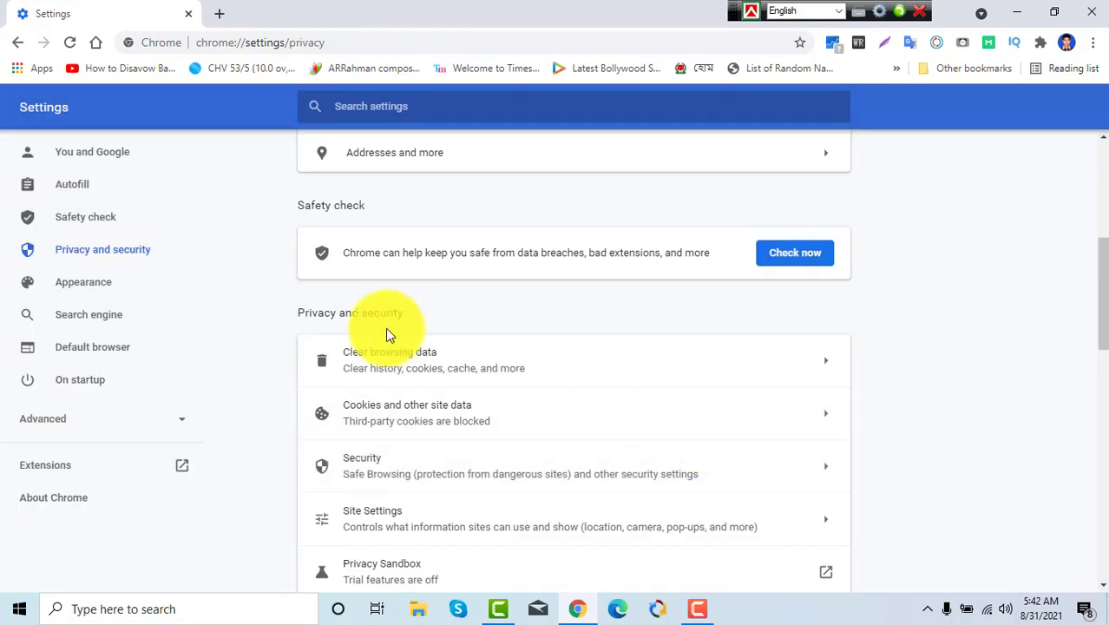
Open a fresh new tab and close the Settings tab
{"action": "left_click", "coordinate": [221, 17]}
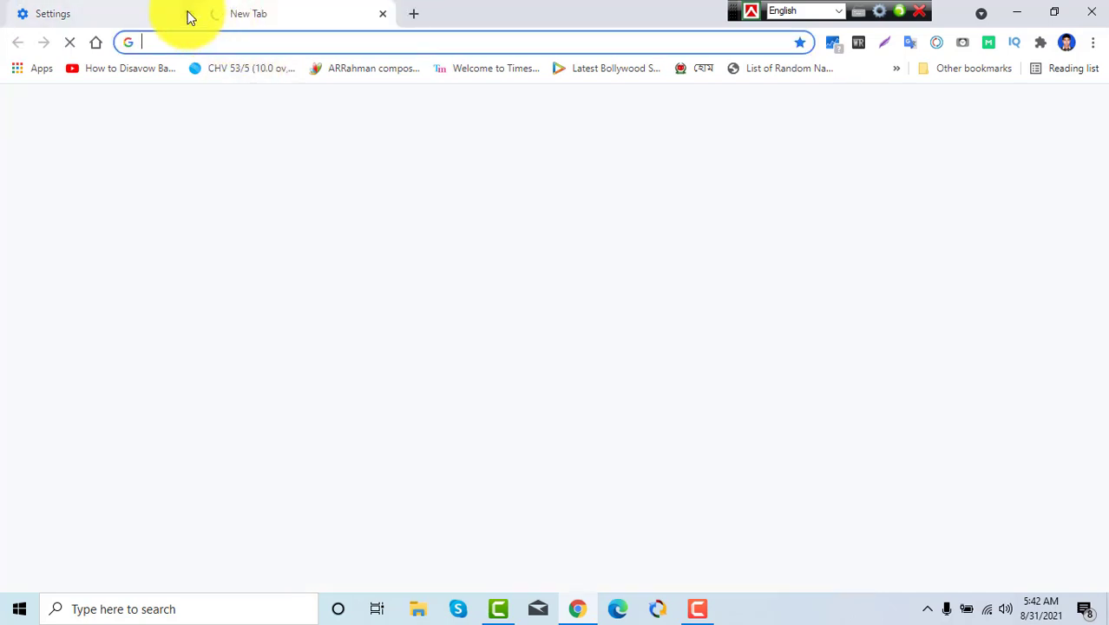
{"action": "left_click", "coordinate": [187, 13]}
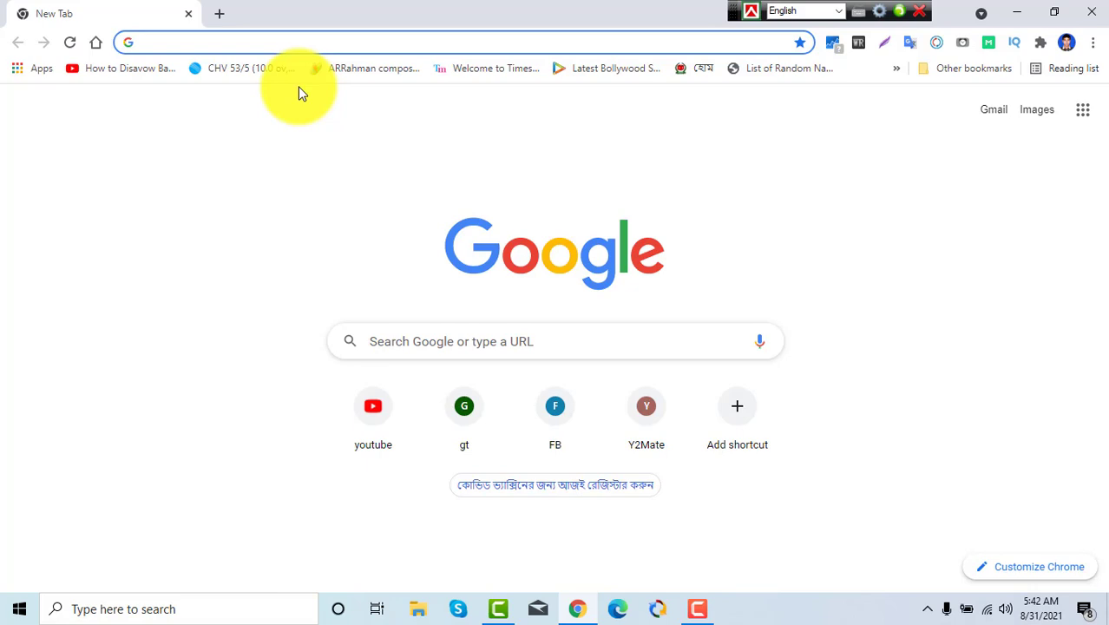
Search Google for 'login to gmail account' from the address bar
{"action": "type", "text": "log in"}
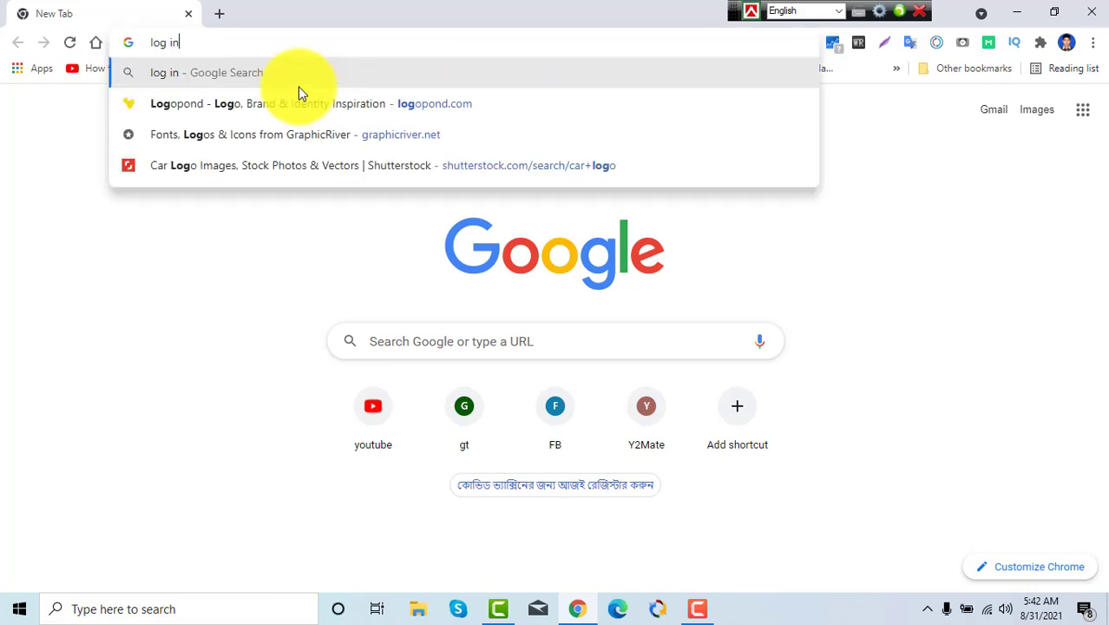
{"action": "type", "text": " to gam"}
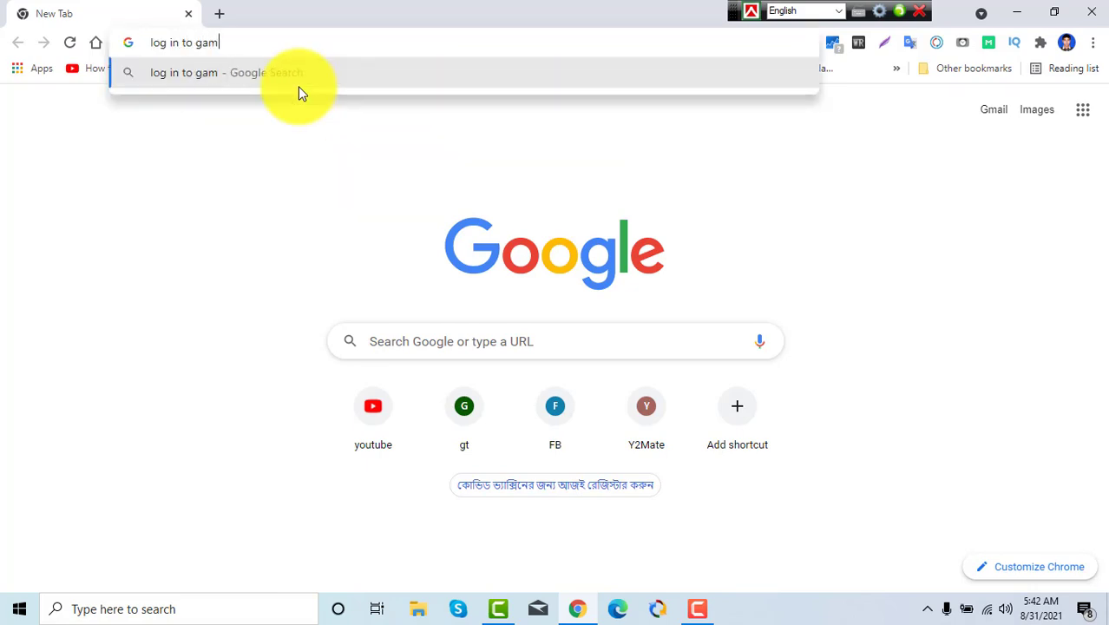
{"action": "key", "text": "BackSpace"}
{"action": "key", "text": "BackSpace"}
{"action": "type", "text": "mail"}
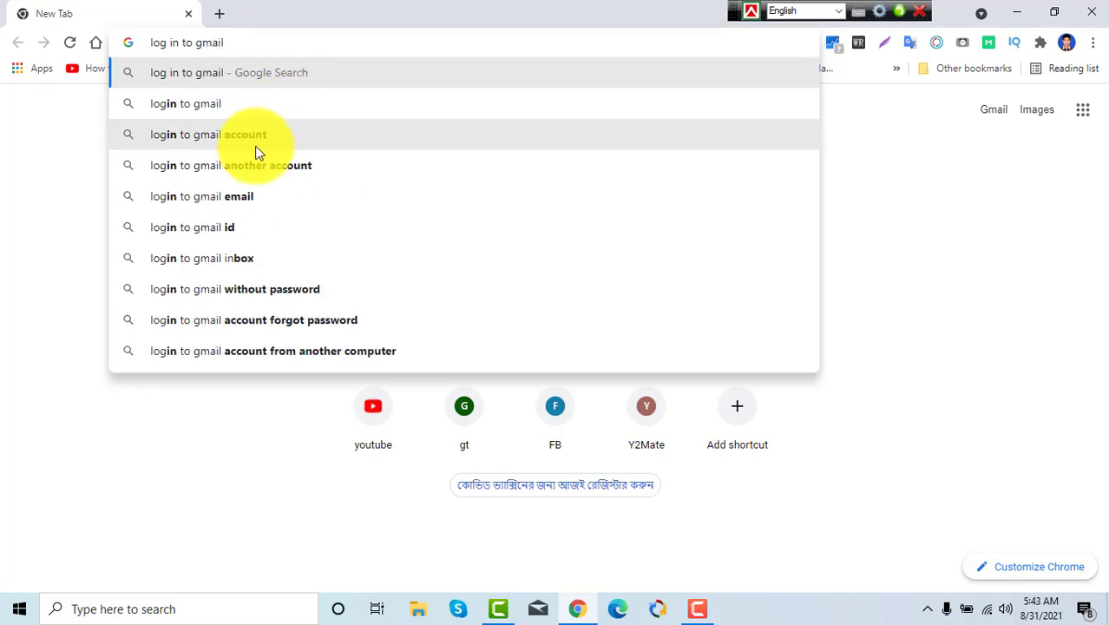
{"action": "left_click", "coordinate": [250, 146]}
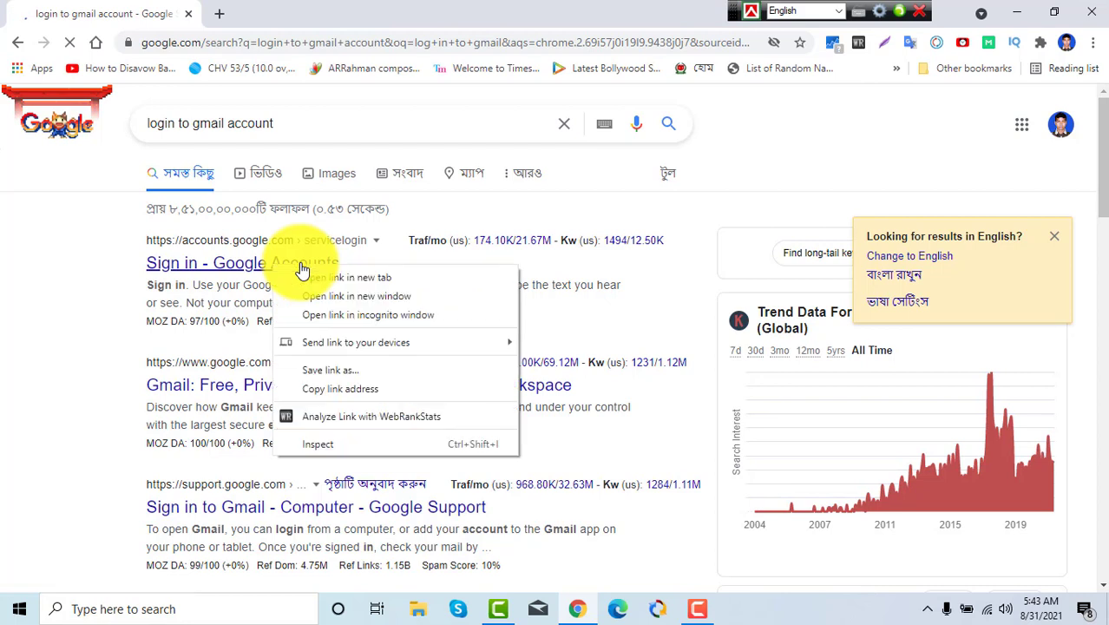
Open the 'Sign in - Google Accounts' result in a new tab and switch to it
{"action": "left_click", "coordinate": [337, 281]}
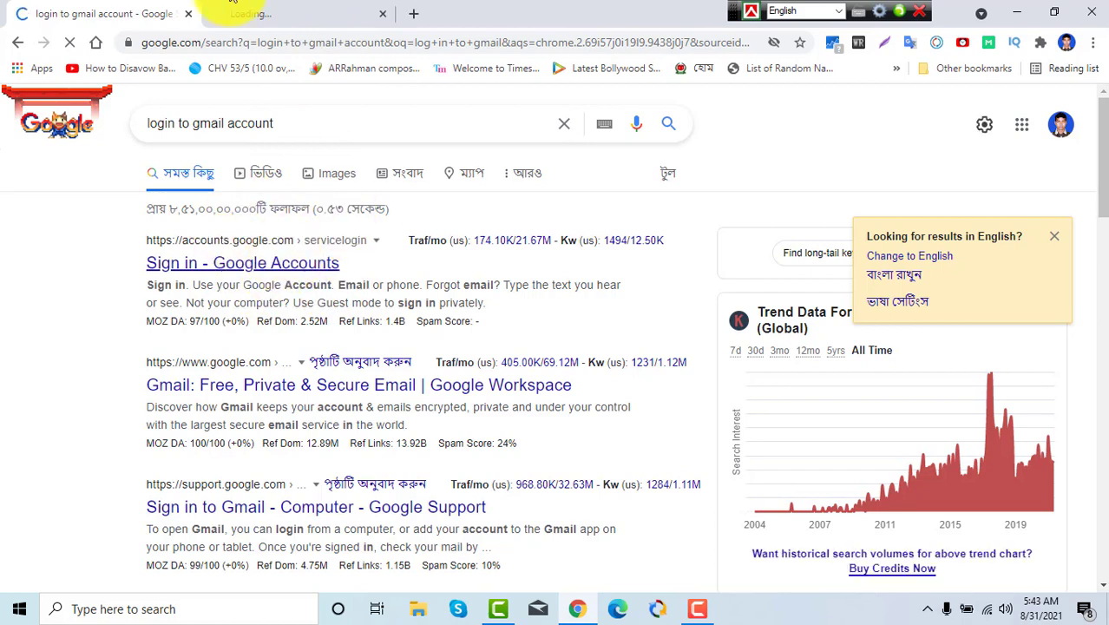
{"action": "left_click", "coordinate": [280, 13]}
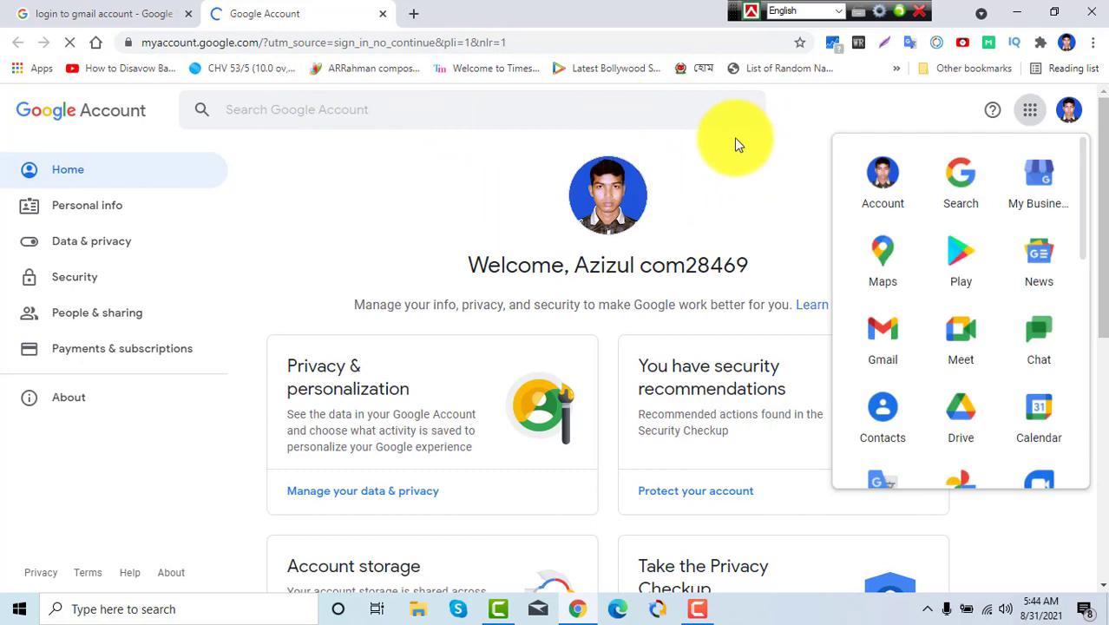
Sign out of all Google accounts, then reopen the sign-in result in a new tab
{"action": "left_click", "coordinate": [1069, 110]}
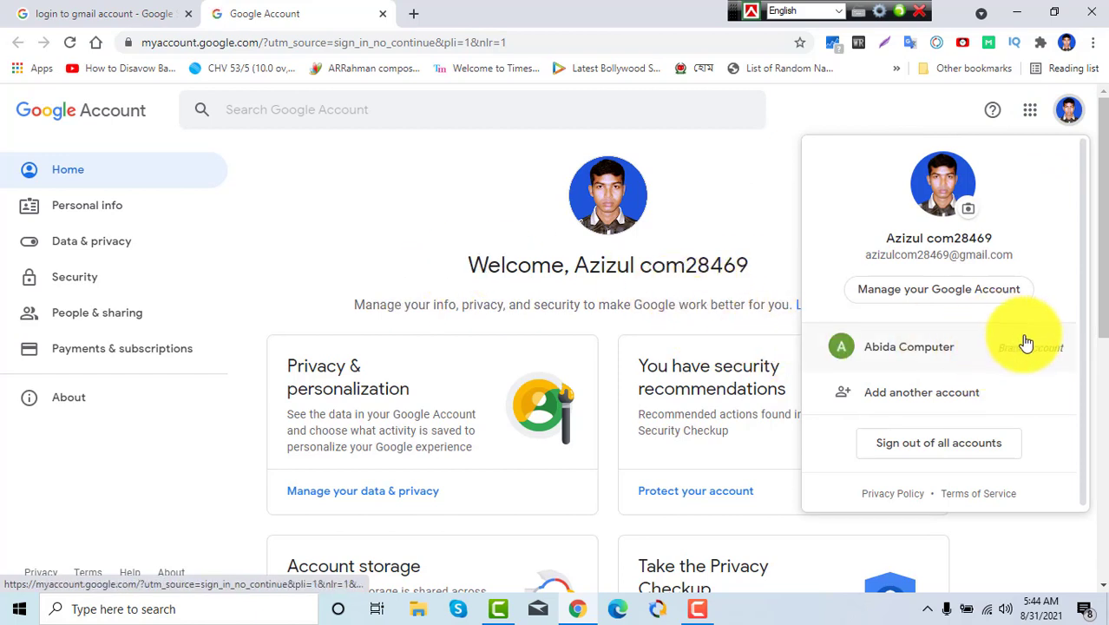
{"action": "left_click", "coordinate": [927, 442]}
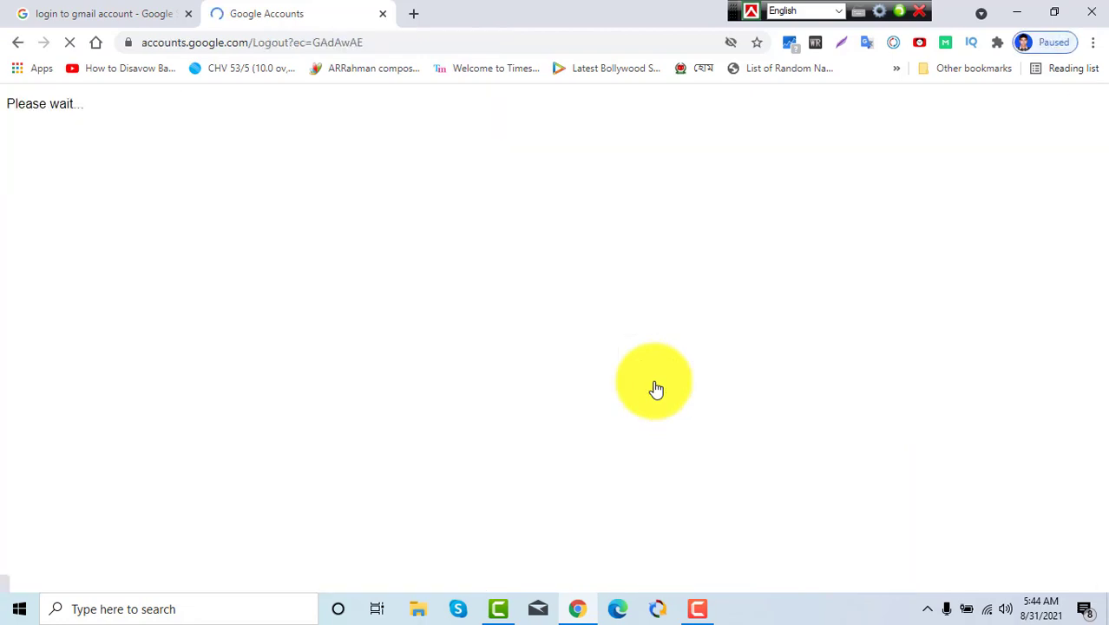
{"action": "left_click", "coordinate": [122, 11]}
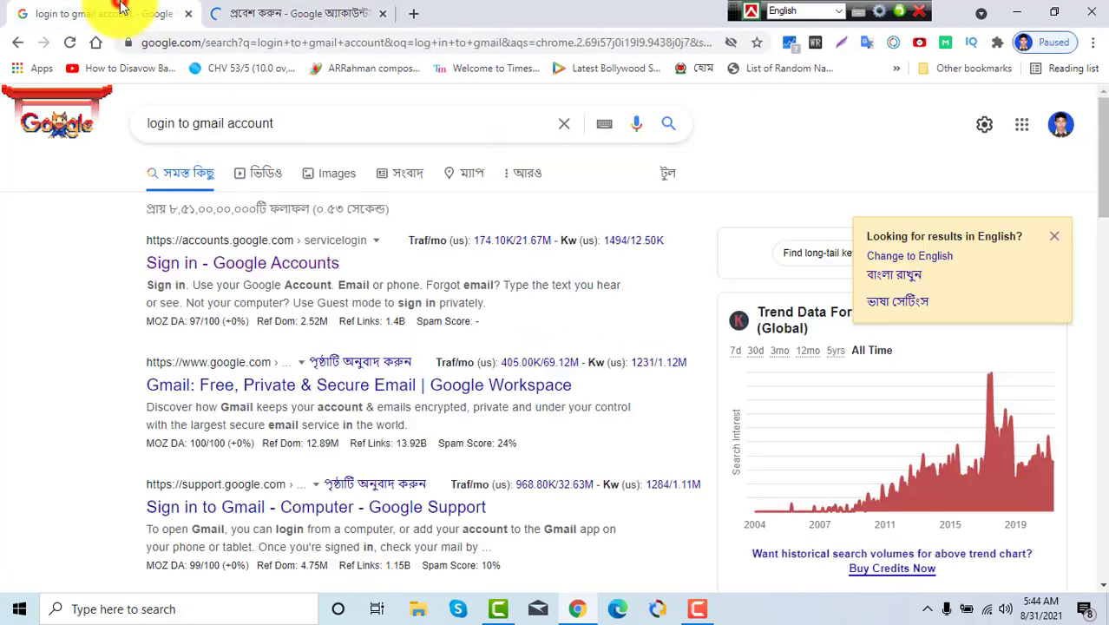
{"action": "right_click", "coordinate": [248, 262]}
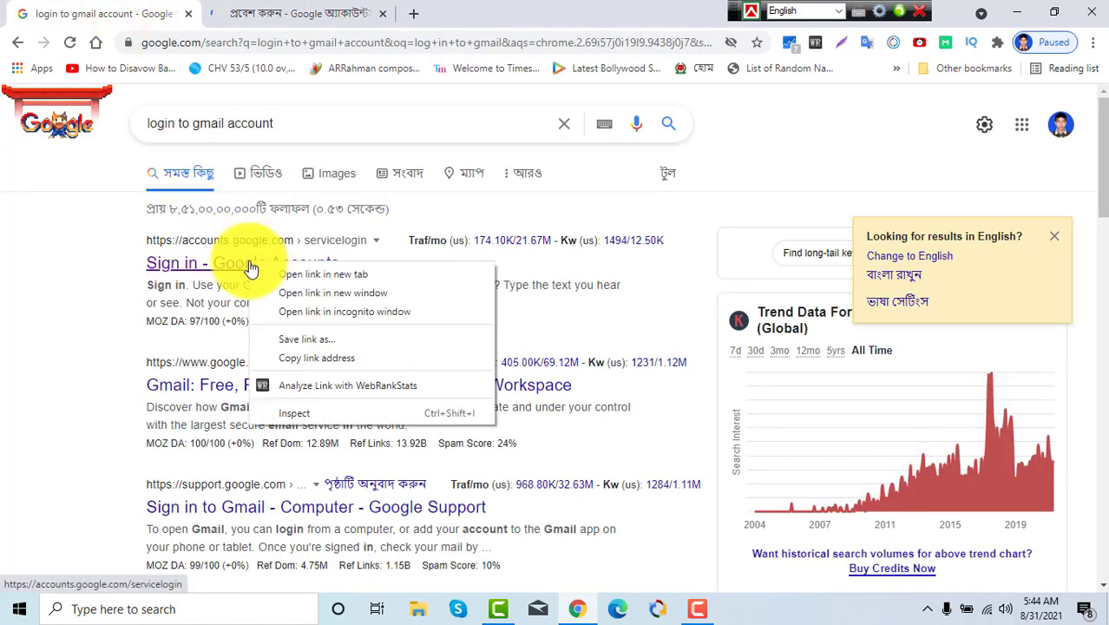
{"action": "left_click", "coordinate": [310, 276]}
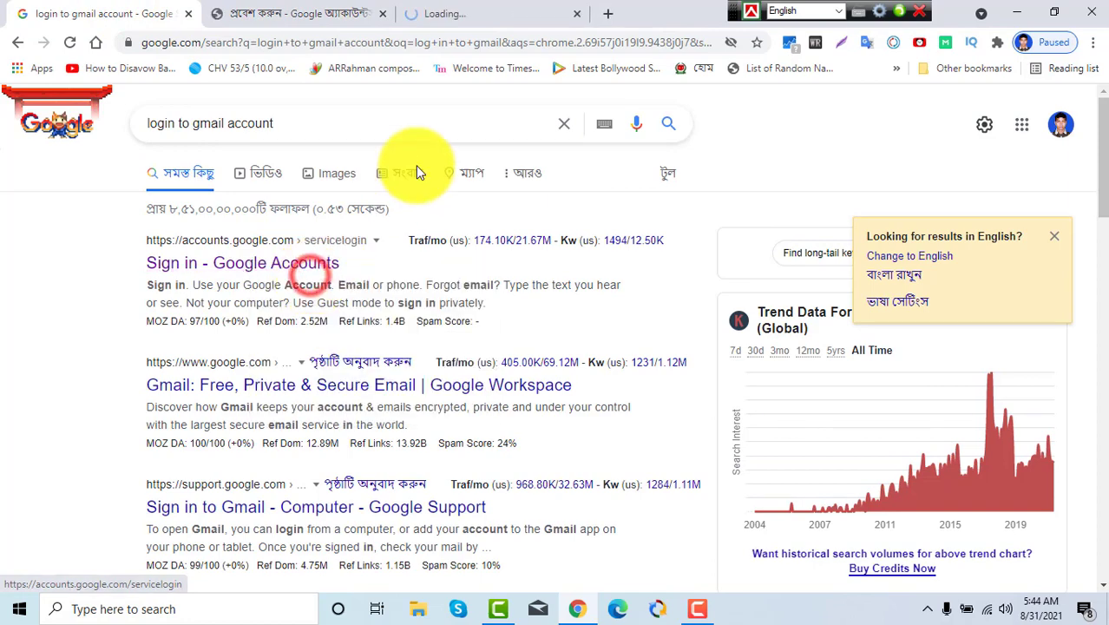
{"action": "left_click", "coordinate": [337, 10]}
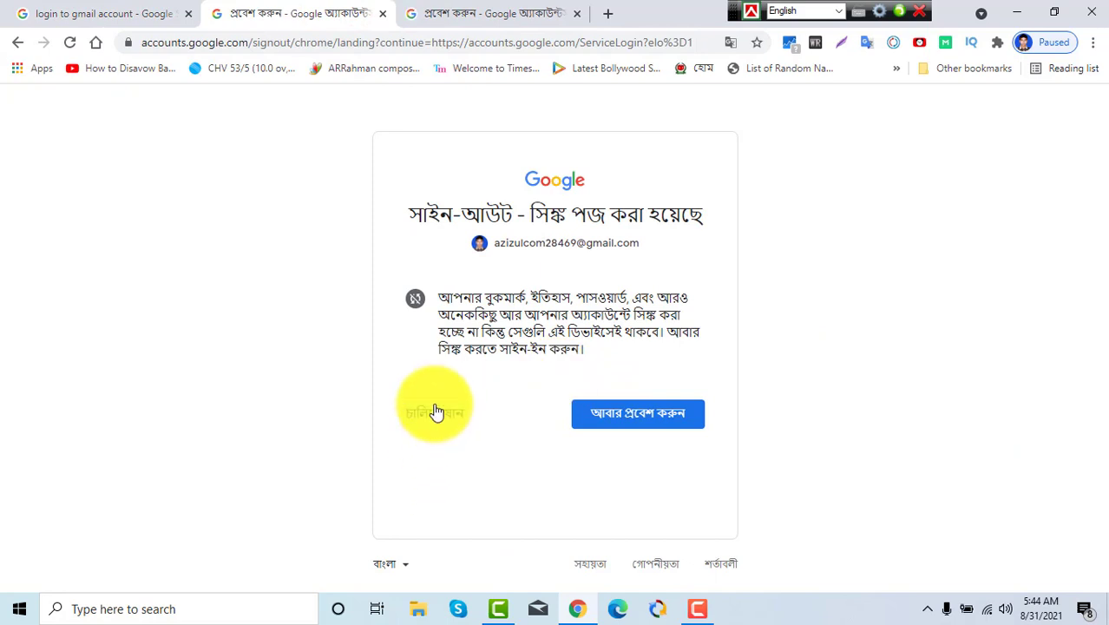
Switch the page to English (United States) and continue signing in to the account list
{"action": "left_click", "coordinate": [405, 569]}
{"action": "scroll", "coordinate": [401, 467], "scroll_direction": "down", "scroll_amount": 2}
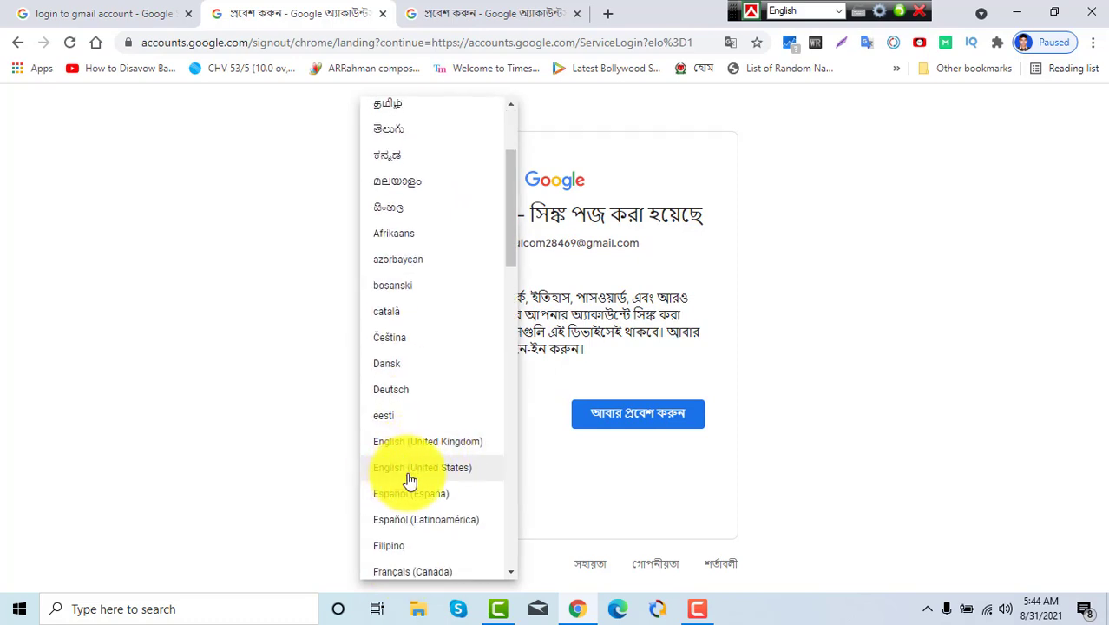
{"action": "left_click", "coordinate": [409, 477]}
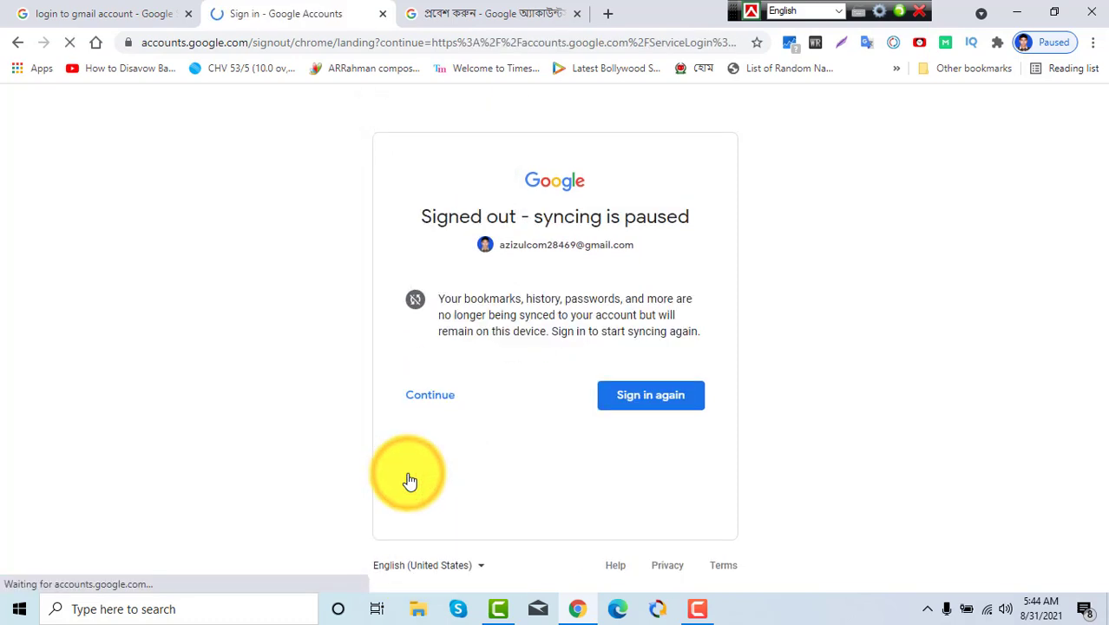
{"action": "left_click", "coordinate": [649, 401]}
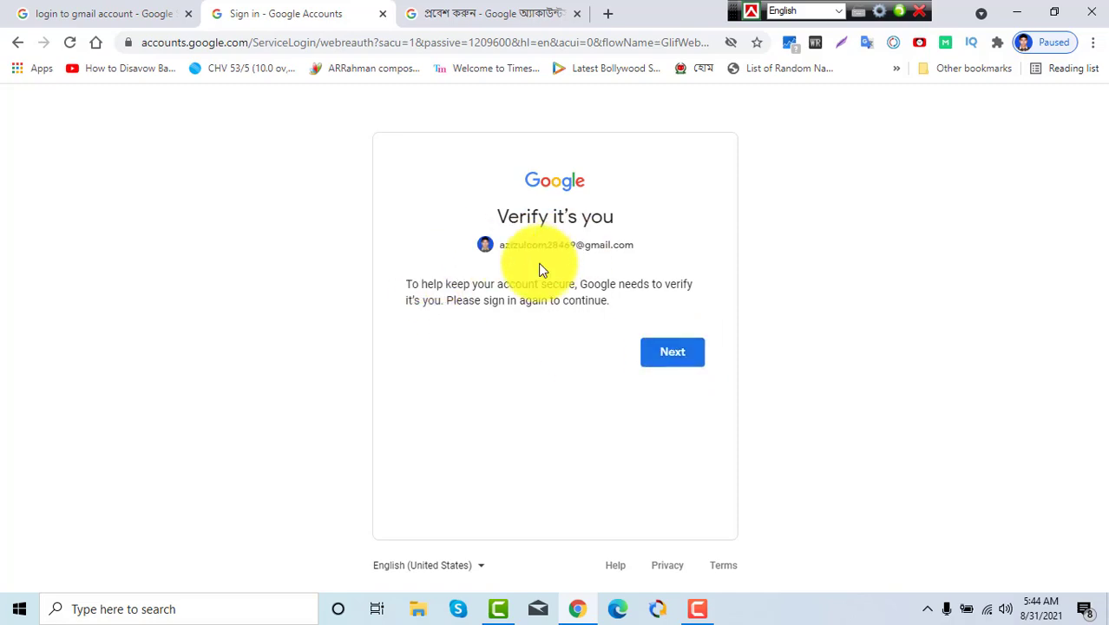
{"action": "left_click", "coordinate": [663, 355]}
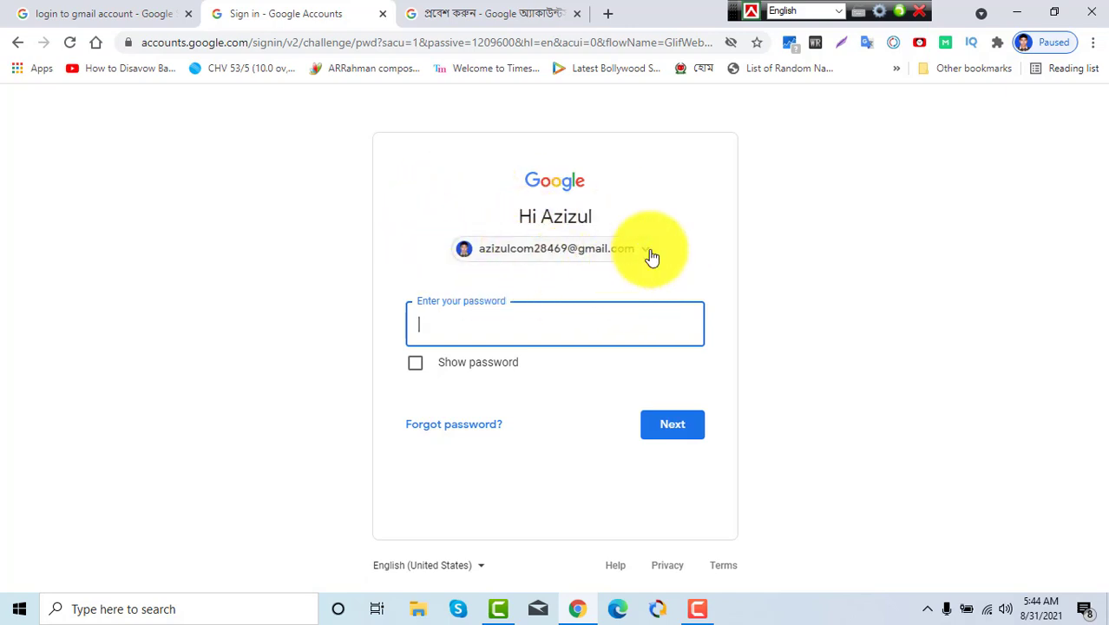
{"action": "left_click", "coordinate": [650, 252]}
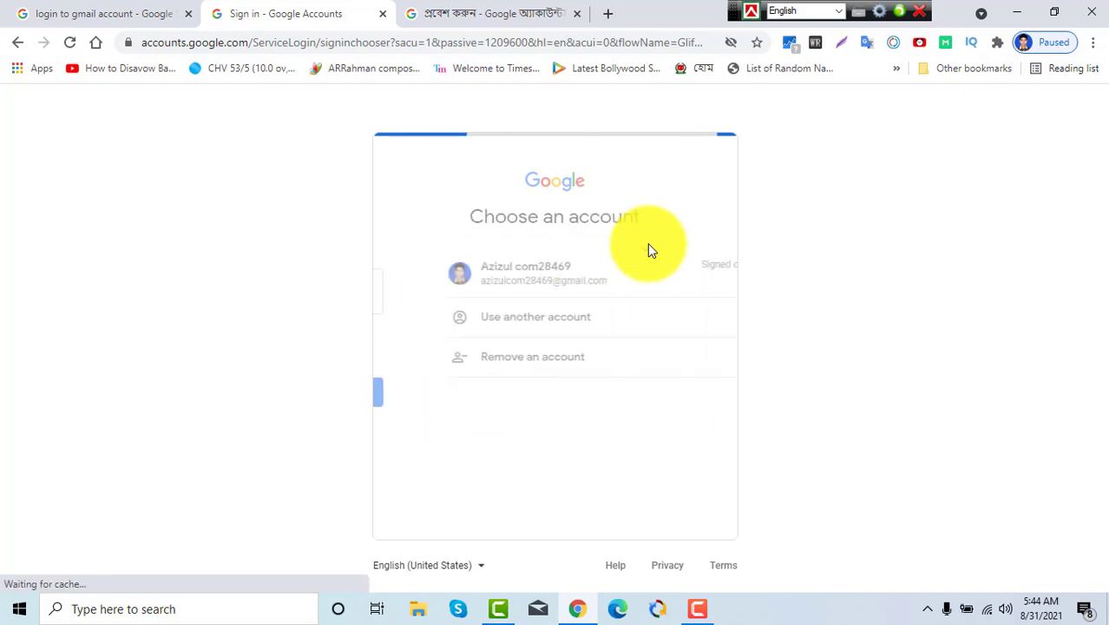
Choose 'Use another account' and close the extra Bengali sign-in tab
{"action": "left_click", "coordinate": [488, 322]}
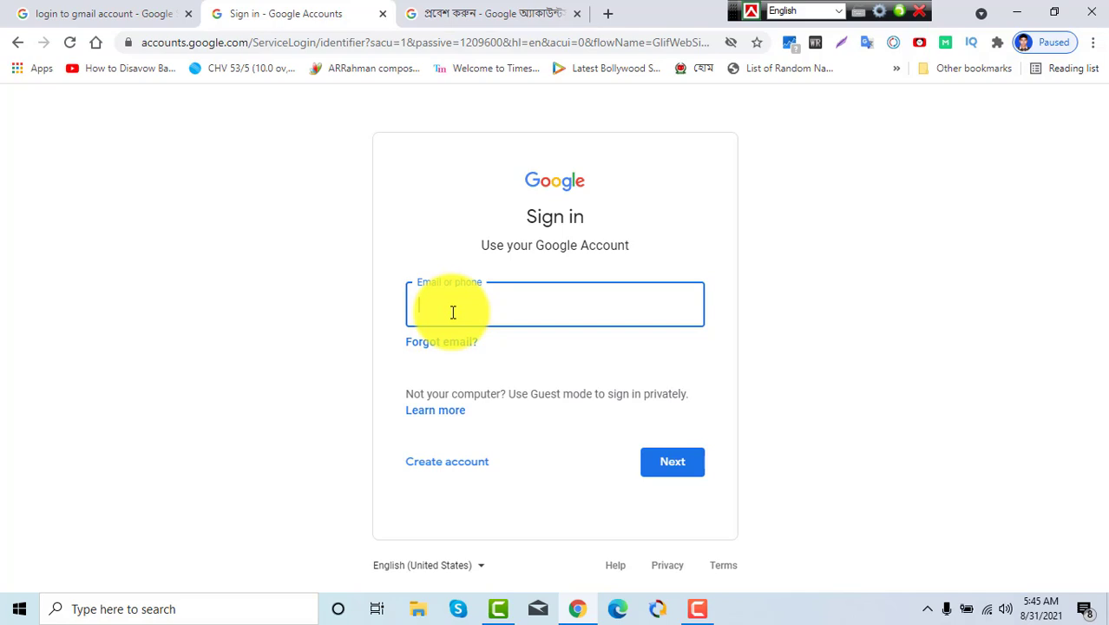
{"action": "left_click", "coordinate": [577, 14]}
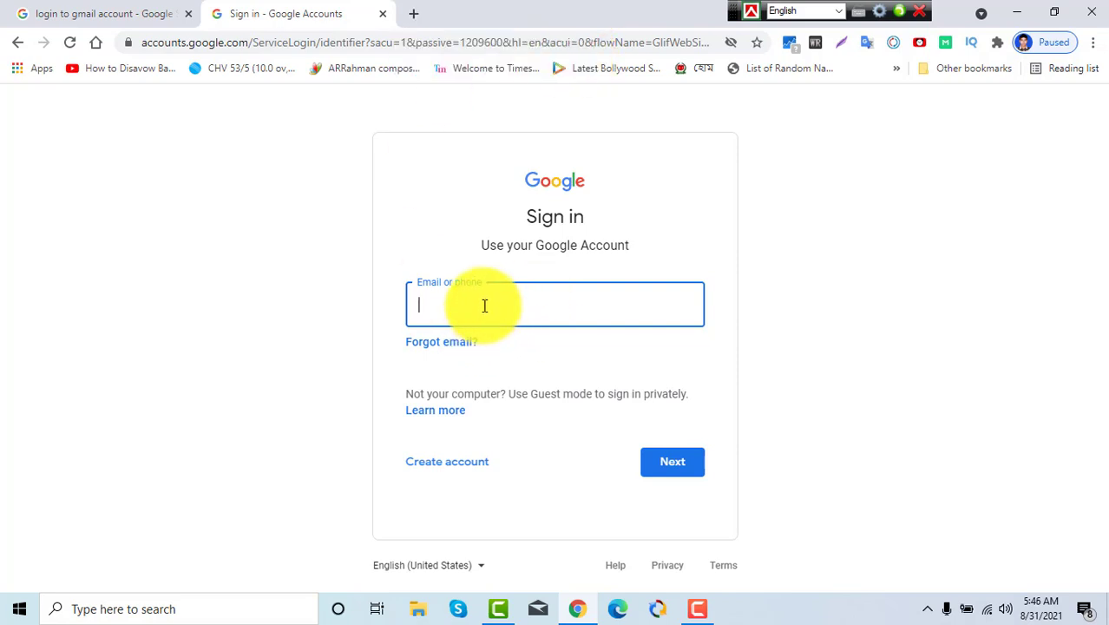
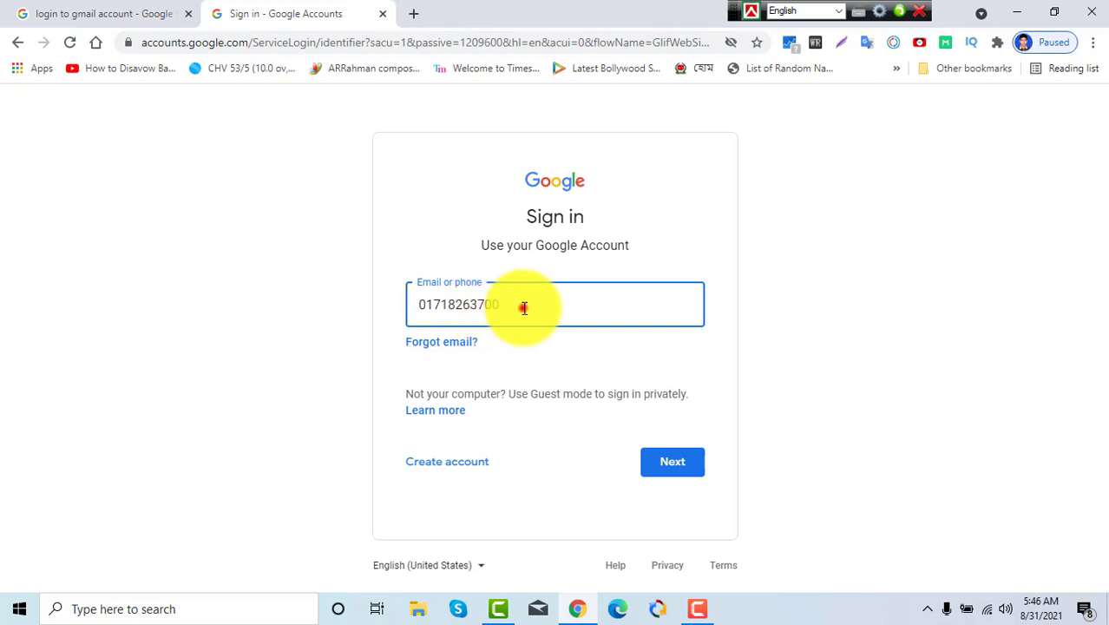
Enter the account's phone number in the Email or phone field and submit it
{"action": "left_click_drag", "start_coordinate": [521, 304], "coordinate": [388, 302]}
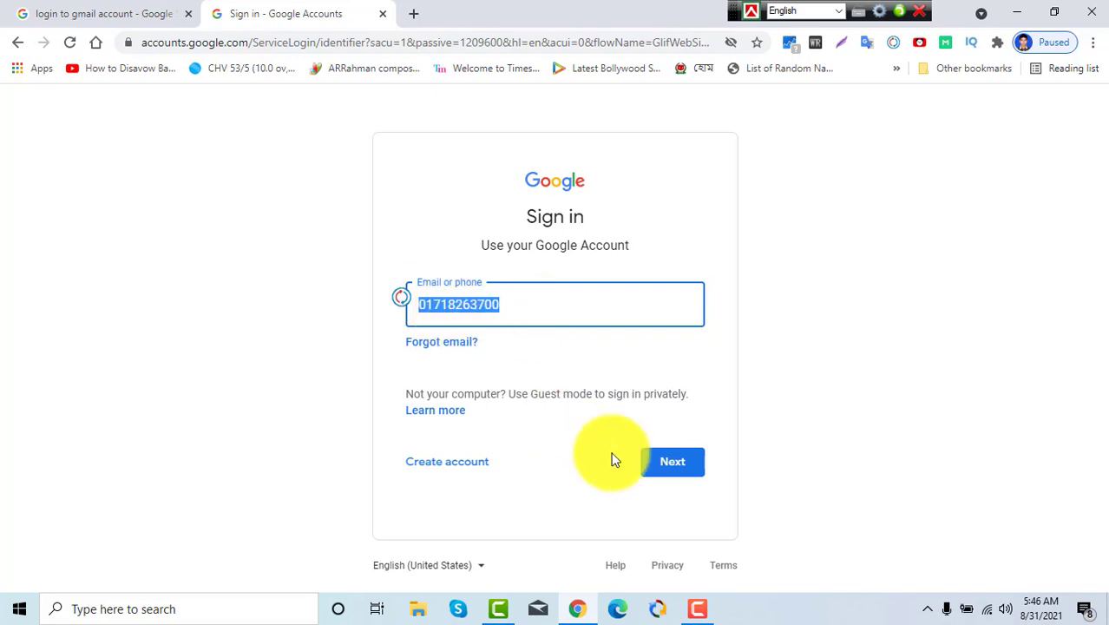
{"action": "left_click", "coordinate": [537, 306]}
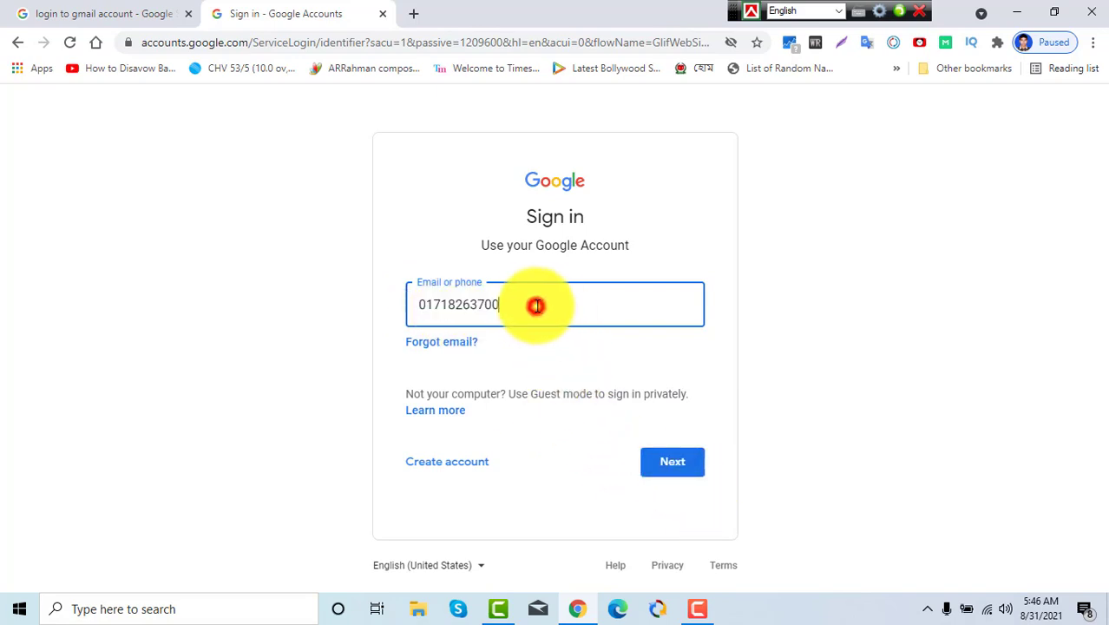
{"action": "left_click", "coordinate": [685, 465]}
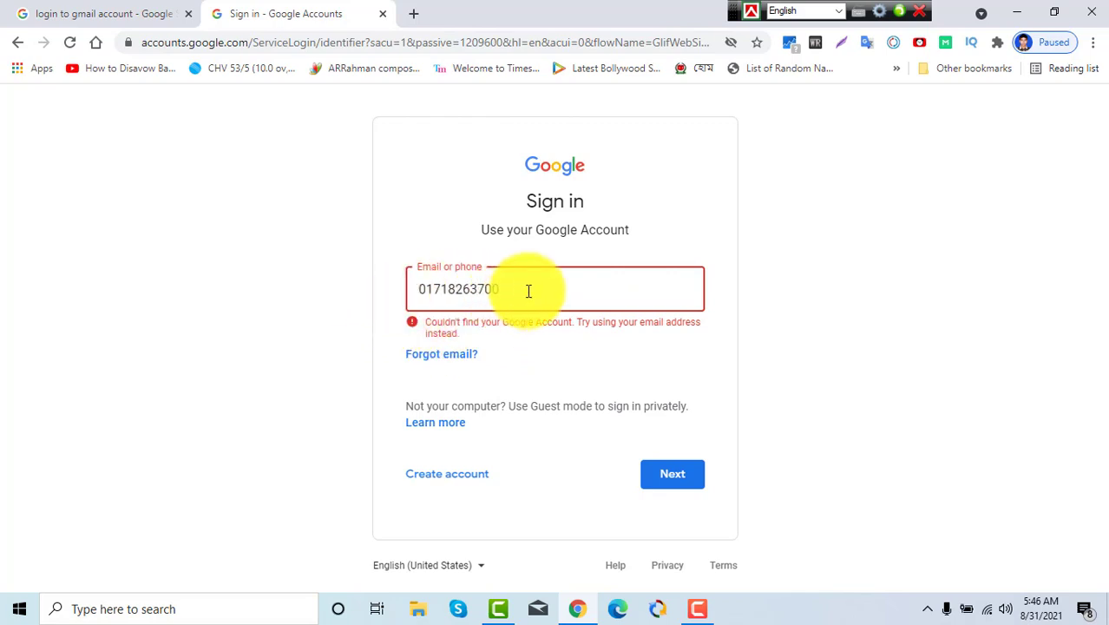
Correct the phone number's final digit and resubmit until the Welcome page appears
{"action": "key", "text": "BackSpace"}
{"action": "type", "text": "1"}
{"action": "key", "text": "Return"}
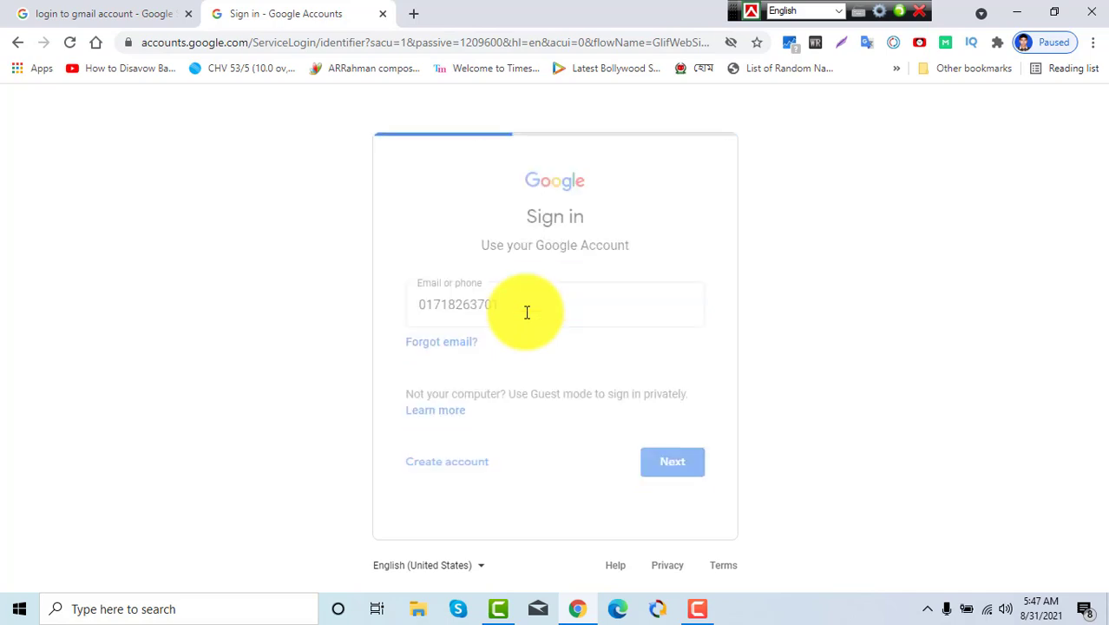
{"action": "key", "text": "BackSpace"}
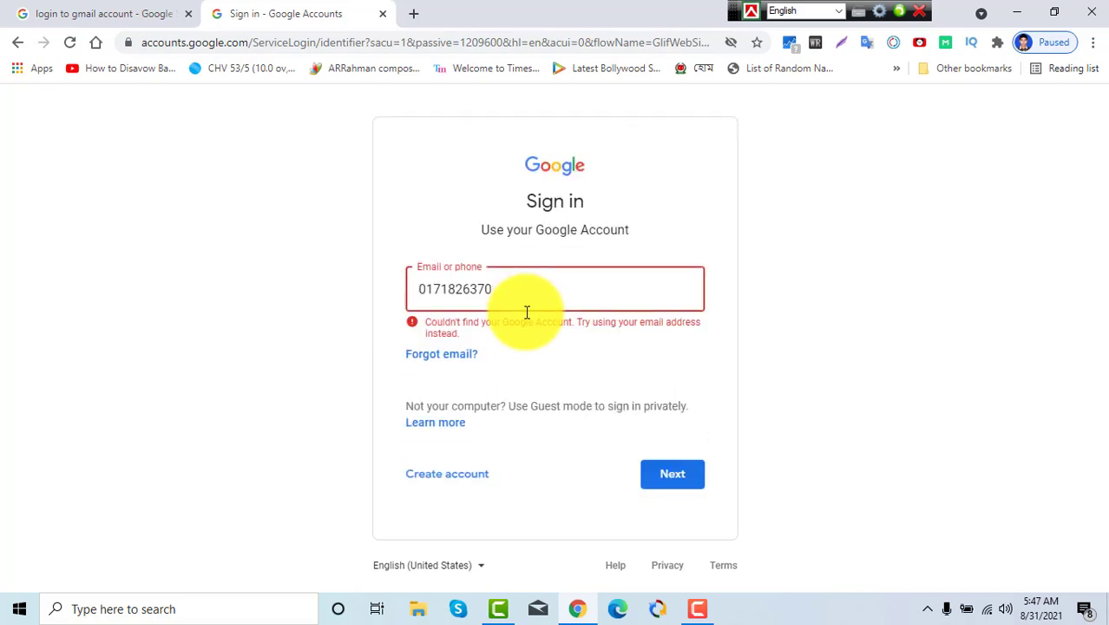
{"action": "type", "text": "2"}
{"action": "key", "text": "Return"}
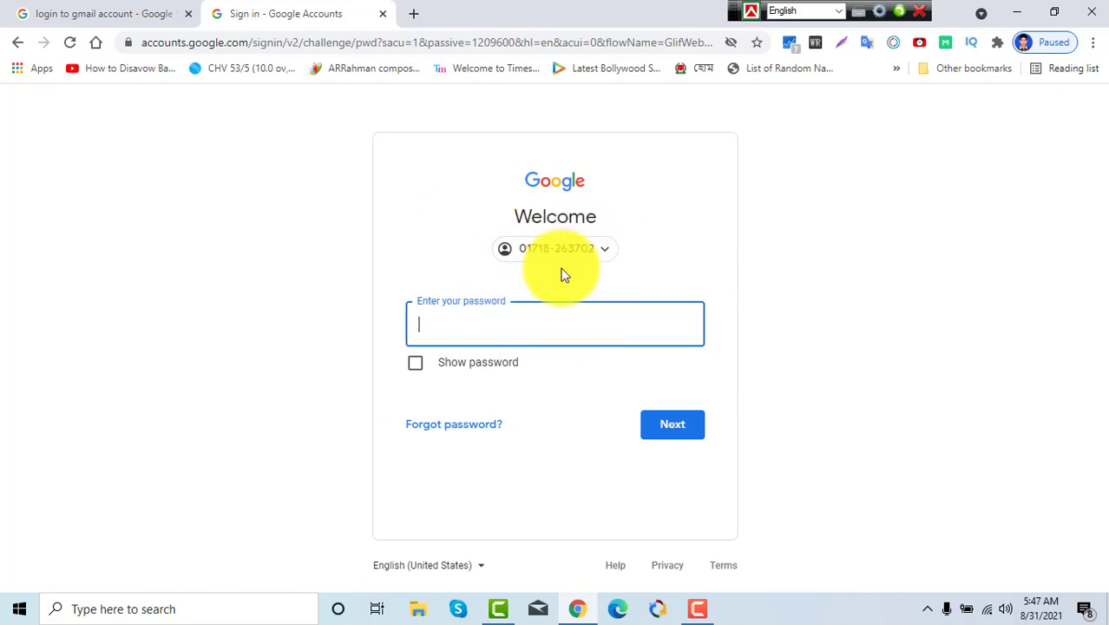
Paste the account password, show it as plain text, and correct its last digit
{"action": "key", "text": "ctrl+v"}
{"action": "left_click", "coordinate": [415, 362]}
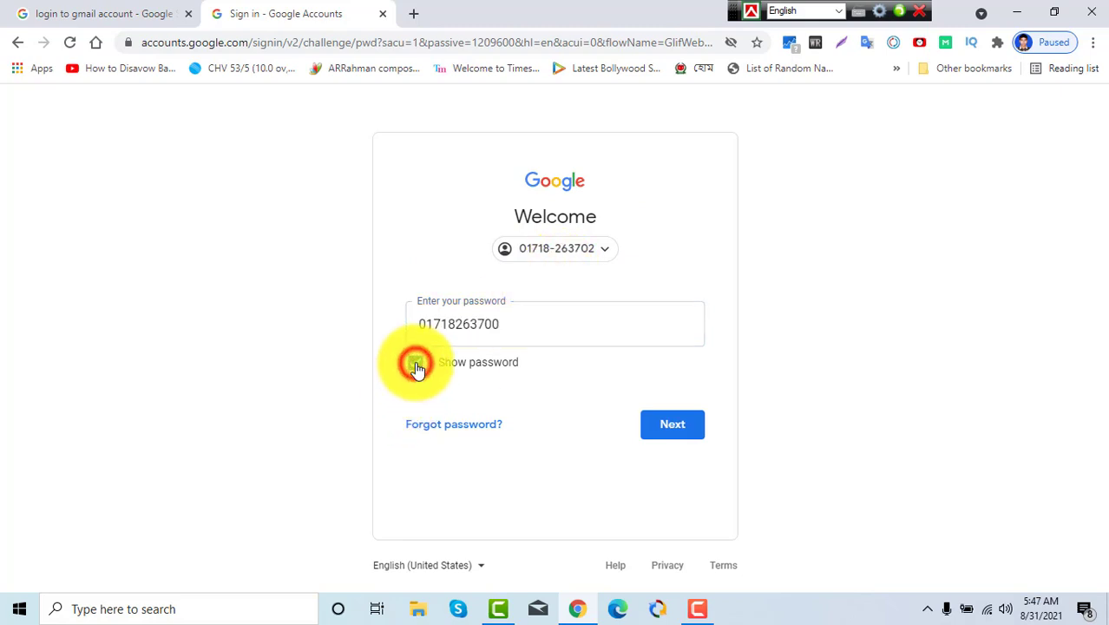
{"action": "double_click", "coordinate": [429, 324]}
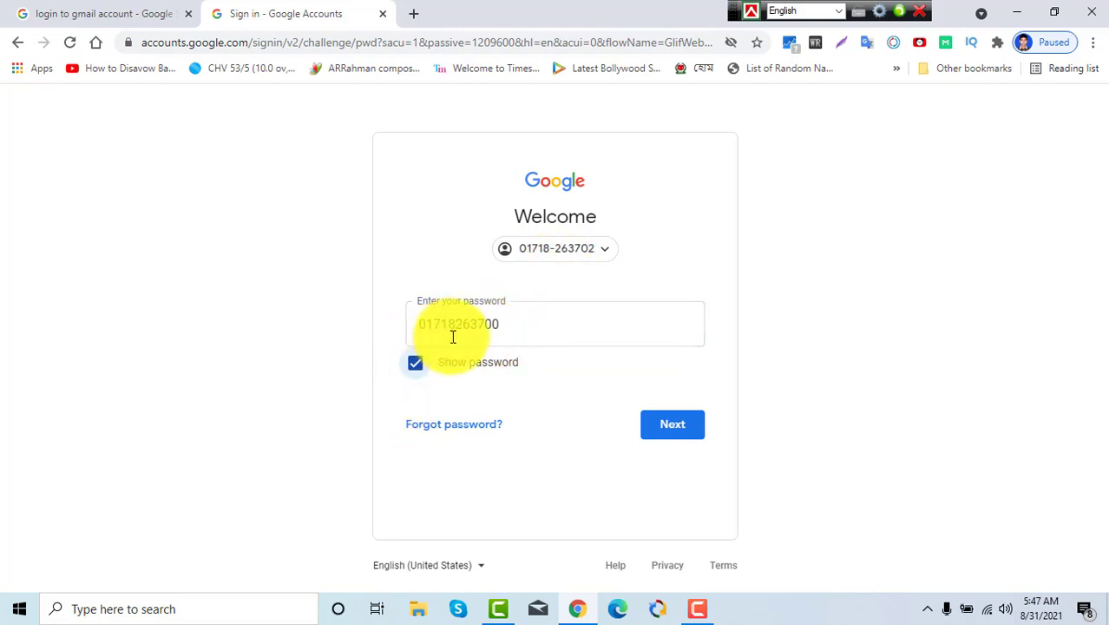
{"action": "left_click", "coordinate": [560, 272]}
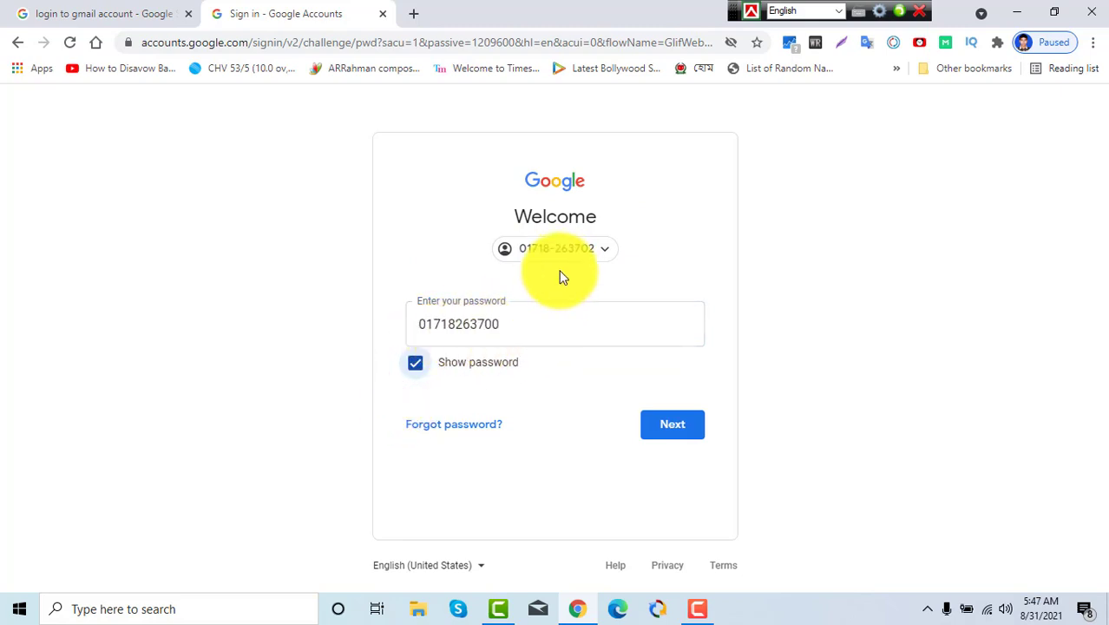
{"action": "left_click", "coordinate": [511, 323]}
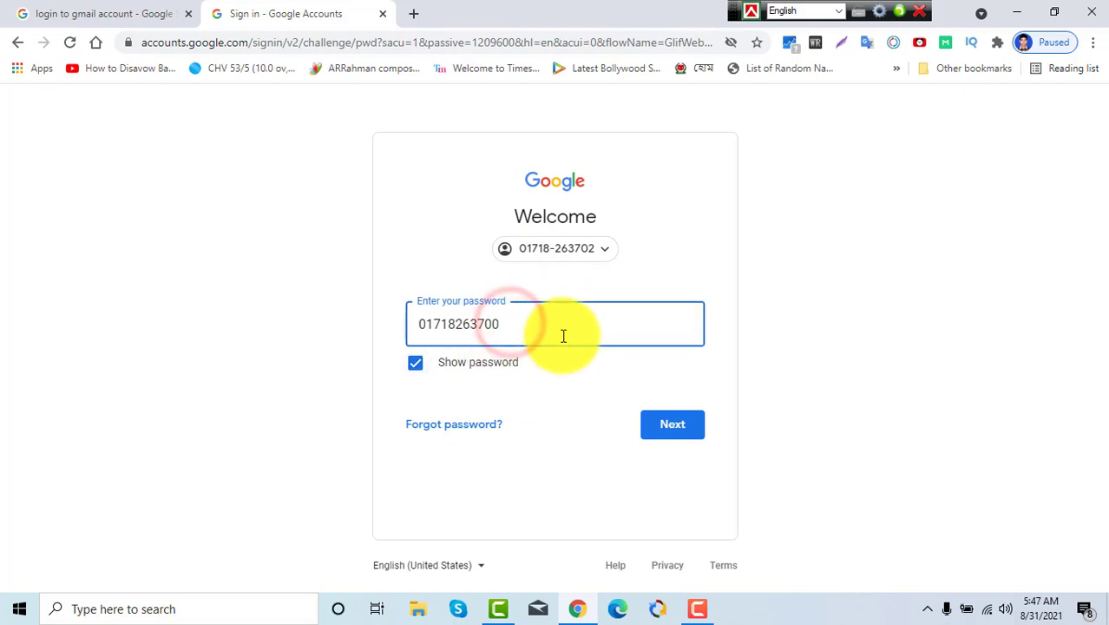
{"action": "key", "text": "BackSpace"}
{"action": "type", "text": "2"}
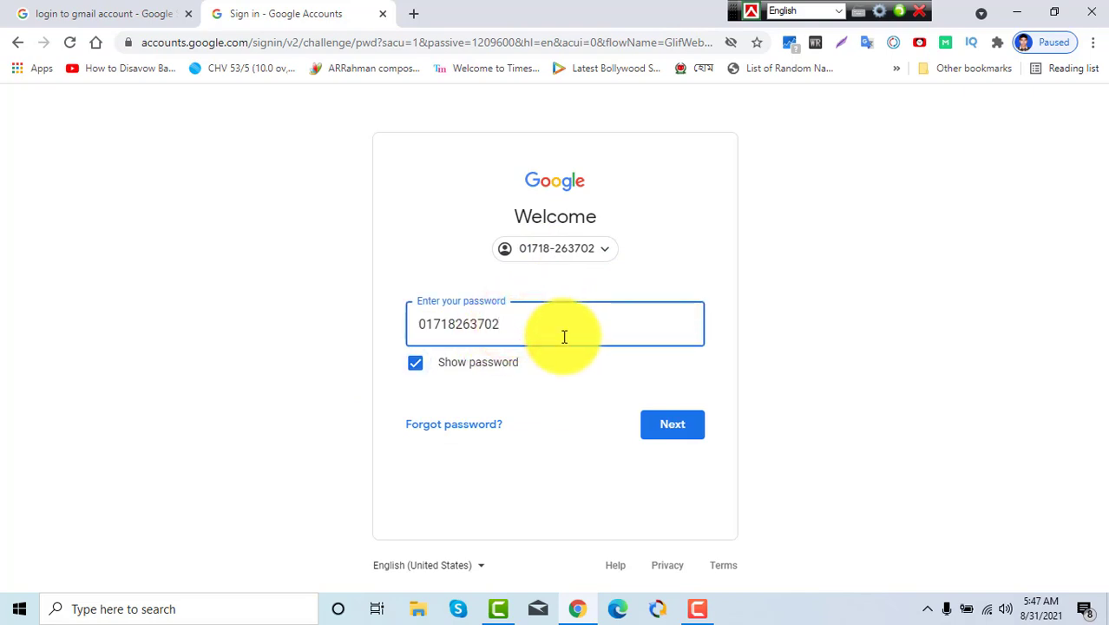
Submit the password, then refill the field after the wrong-password error
{"action": "double_click", "coordinate": [563, 336]}
{"action": "key", "text": "ctrl+c"}
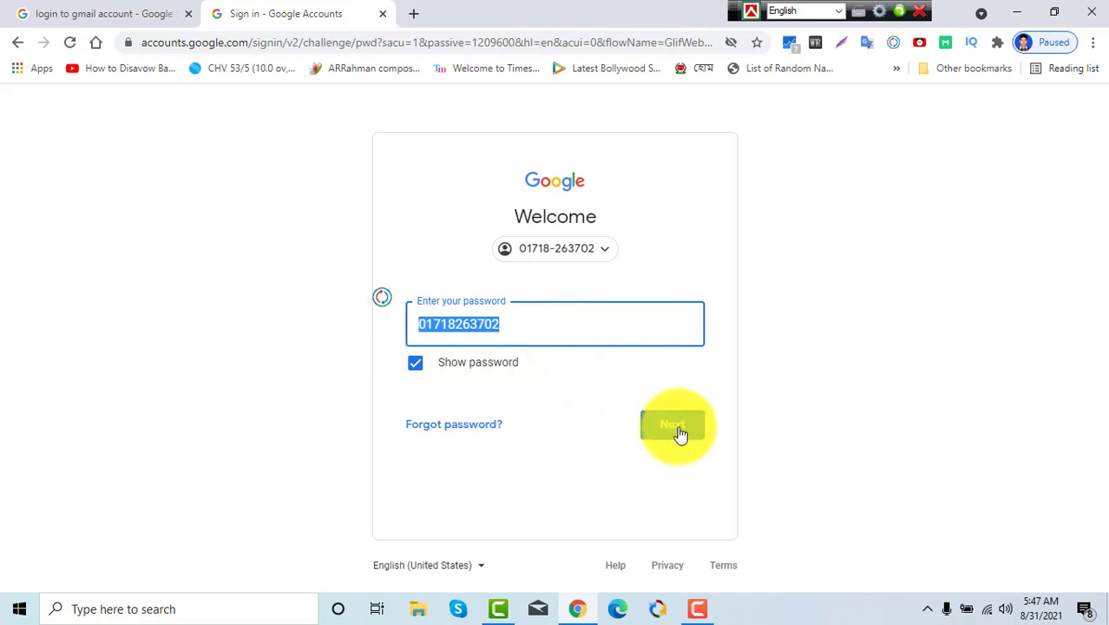
{"action": "left_click", "coordinate": [679, 426]}
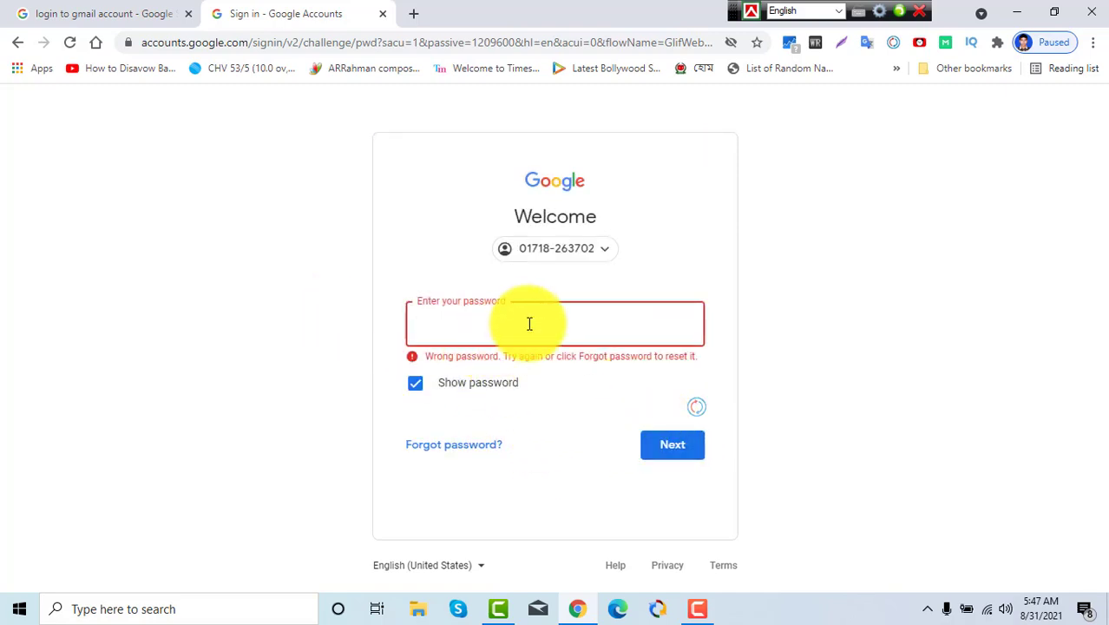
{"action": "key", "text": "ctrl+v"}
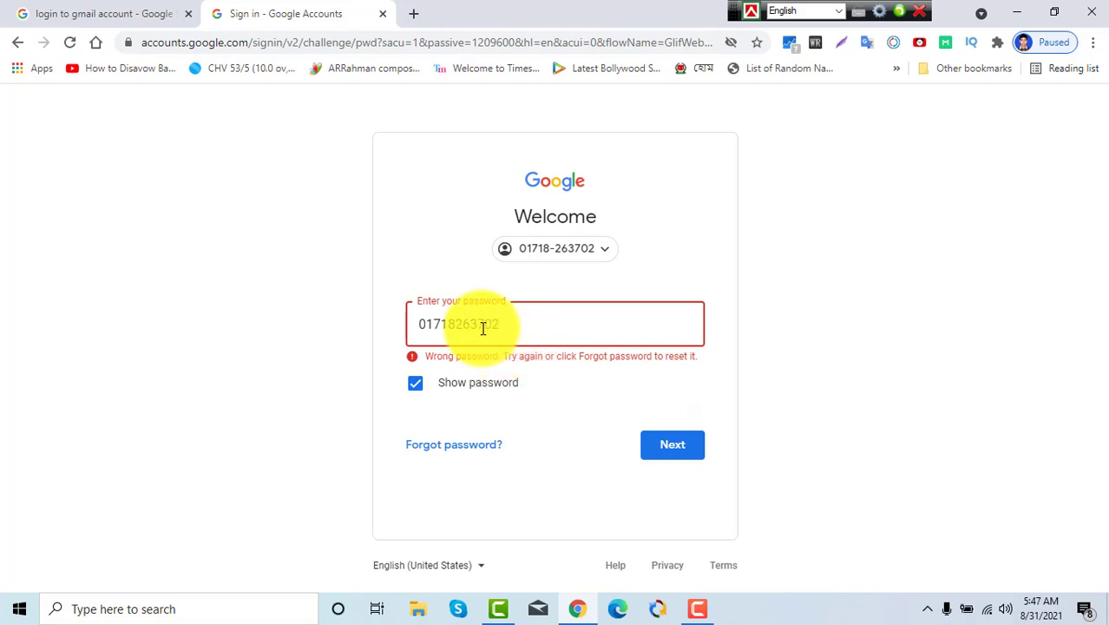
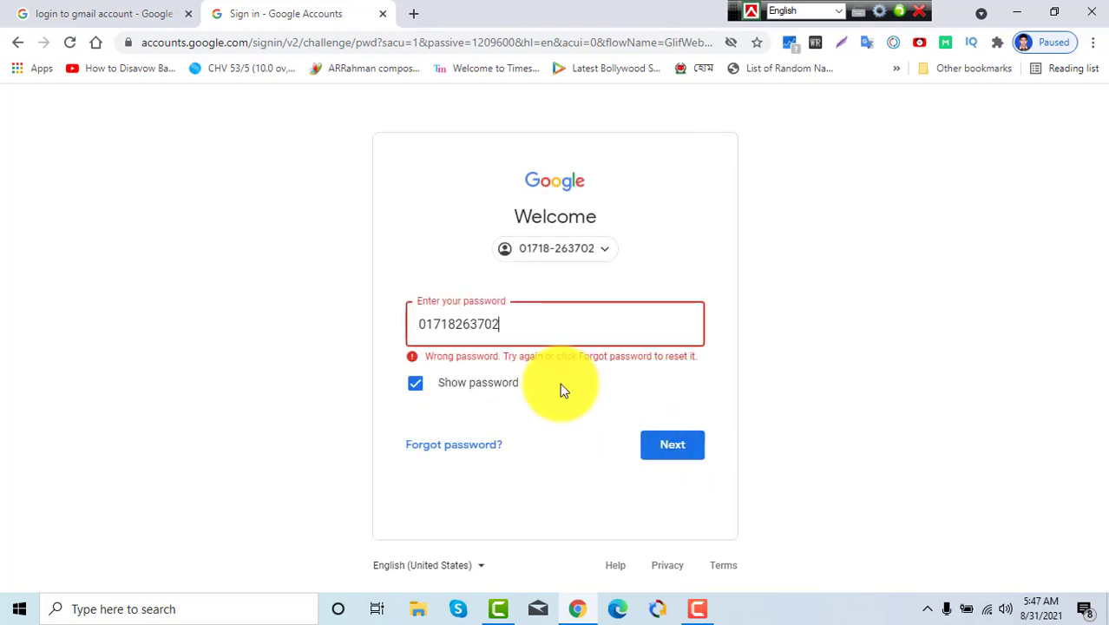
Resubmit the password without its first three digits; it is rejected as wrong again
{"action": "left_click_drag", "start_coordinate": [446, 323], "coordinate": [364, 312]}
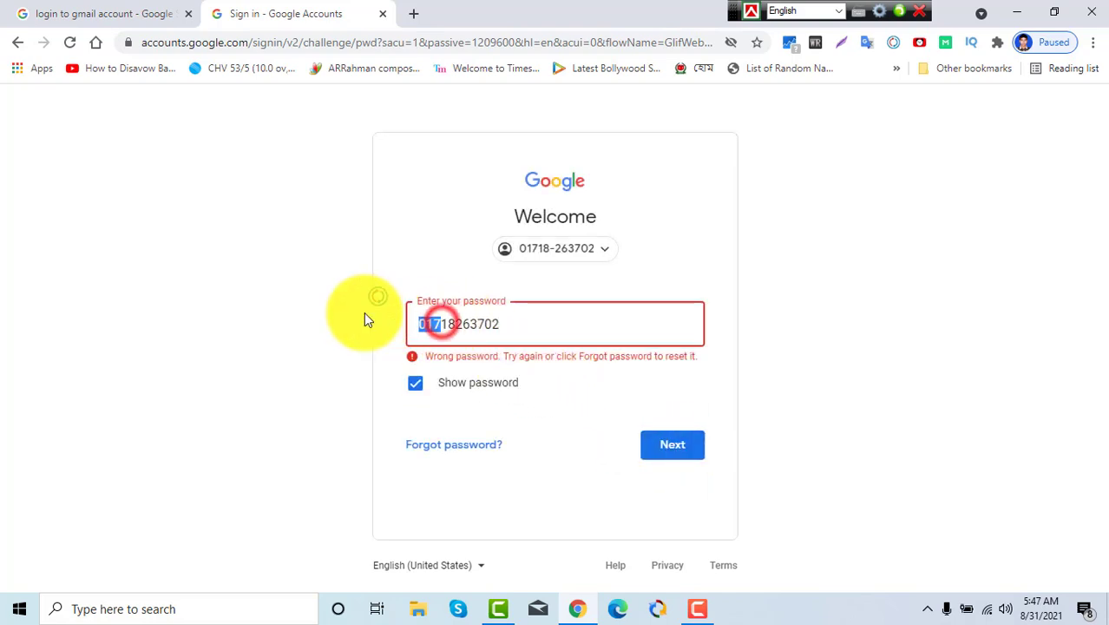
{"action": "key", "text": "BackSpace"}
{"action": "left_click", "coordinate": [681, 445]}
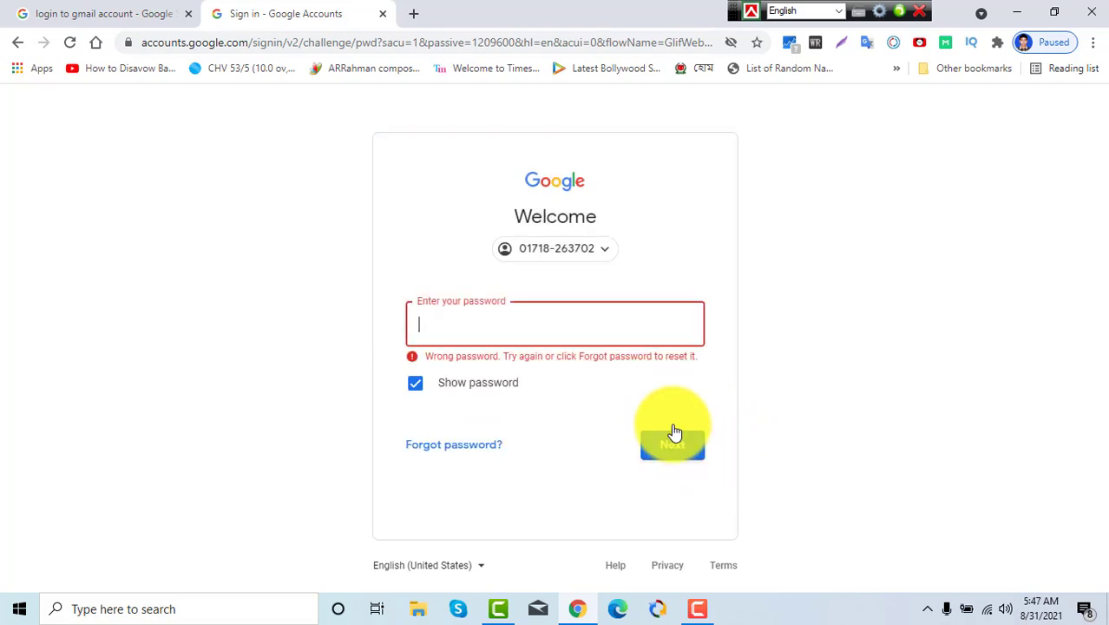
Switch to signing in with another account and submit the pasted phone number ending in 3
{"action": "left_click", "coordinate": [606, 250]}
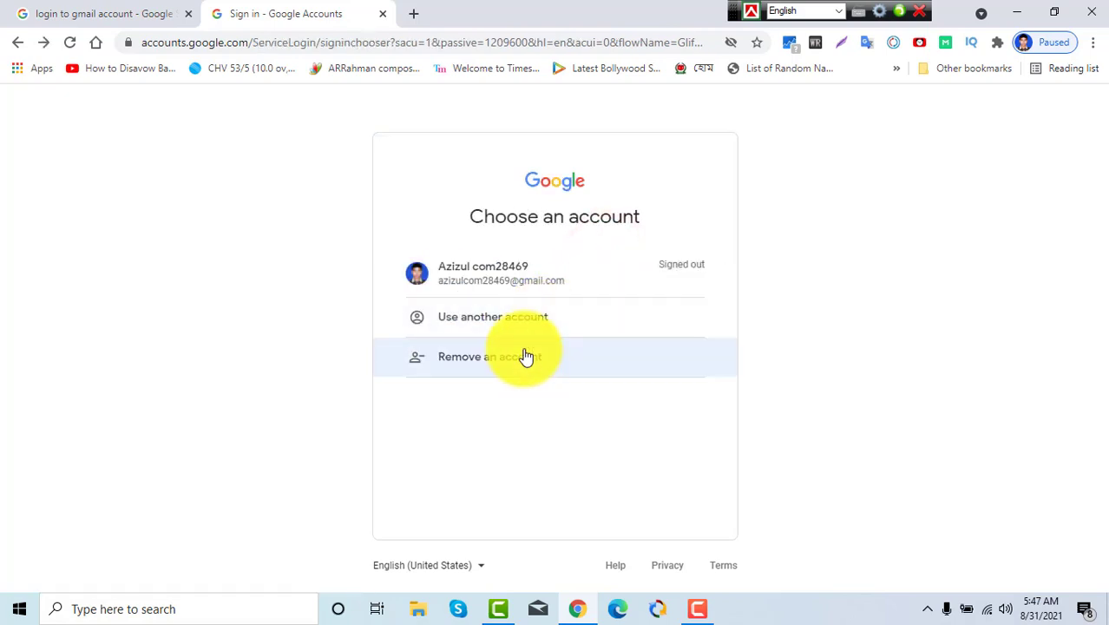
{"action": "left_click", "coordinate": [518, 317]}
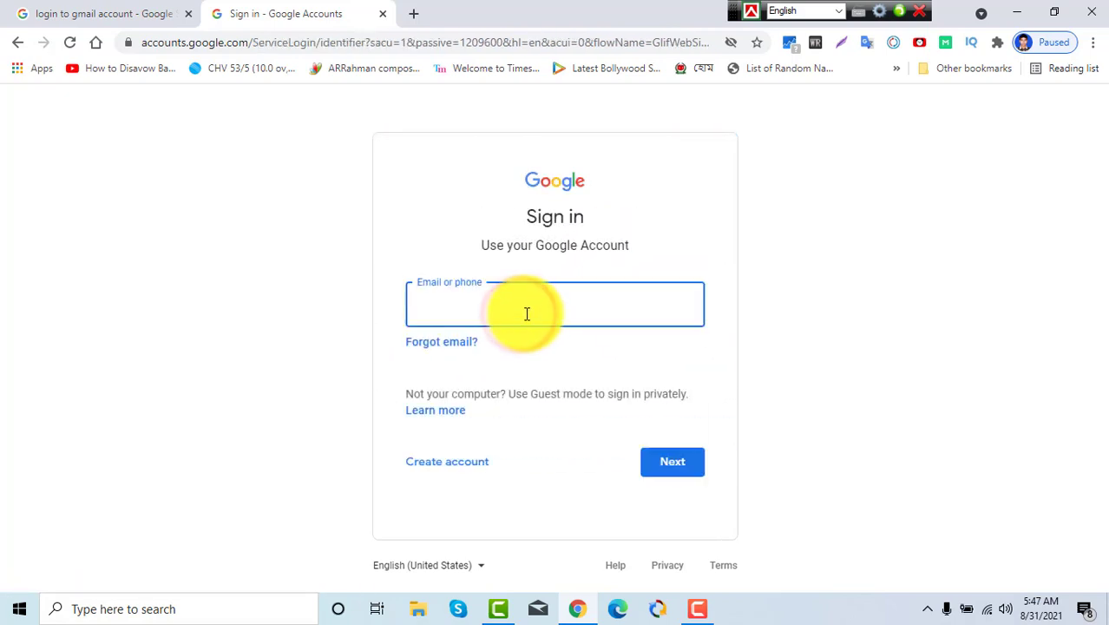
{"action": "key", "text": "ctrl+v"}
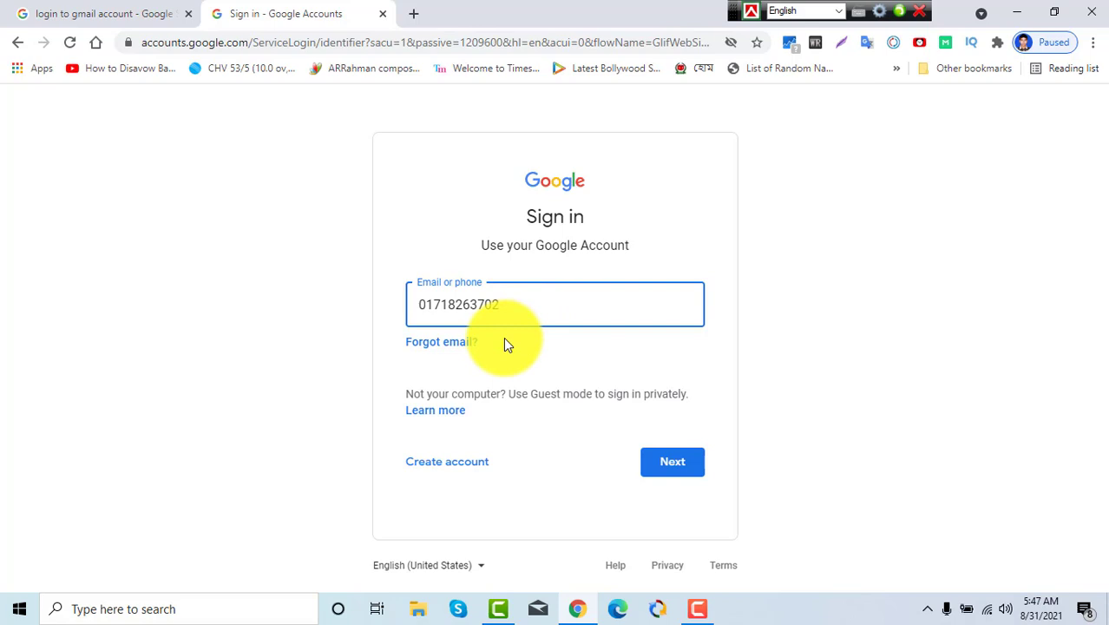
{"action": "key", "text": "BackSpace"}
{"action": "type", "text": "3702"}
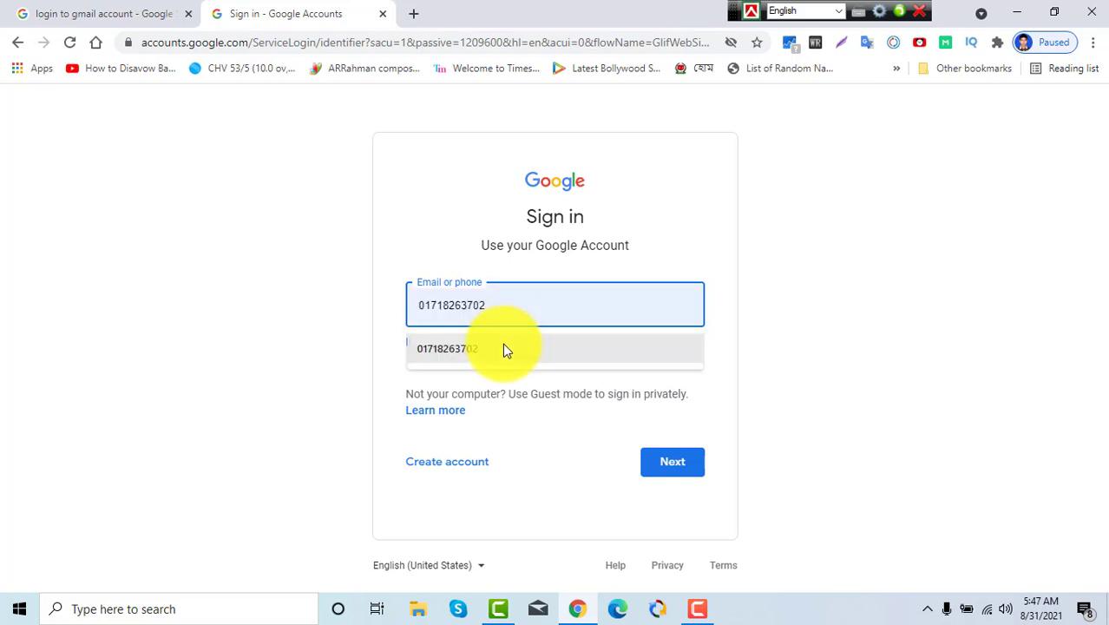
{"action": "key", "text": "Return"}
Retry the phone number with last digits 4, 5 and 6 in turn
{"action": "key", "text": "BackSpace"}
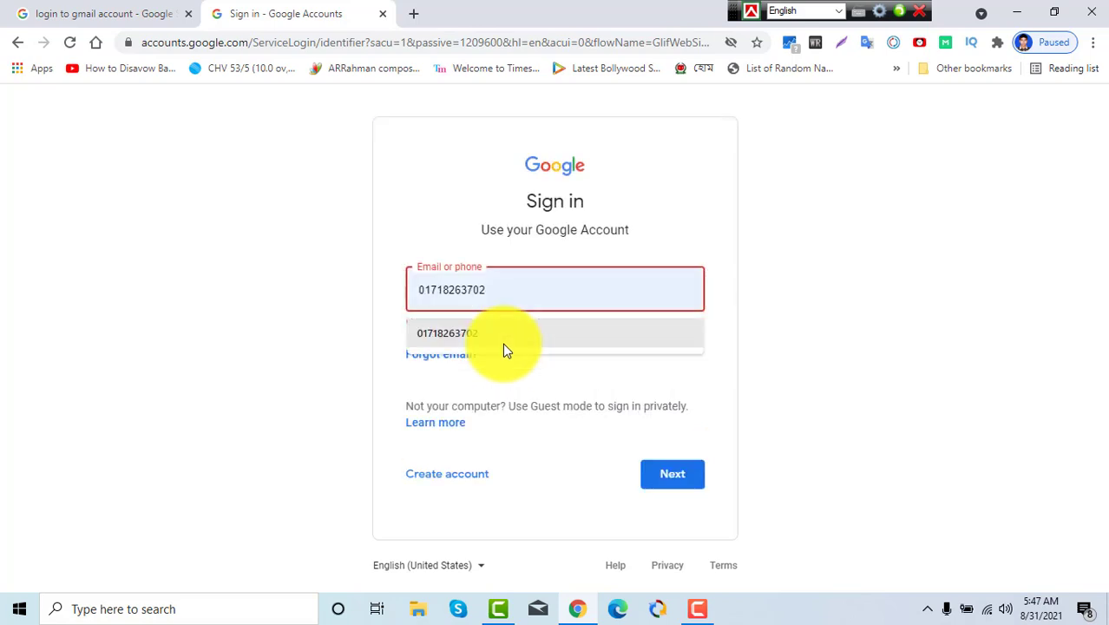
{"action": "type", "text": "4"}
{"action": "key", "text": "Return"}
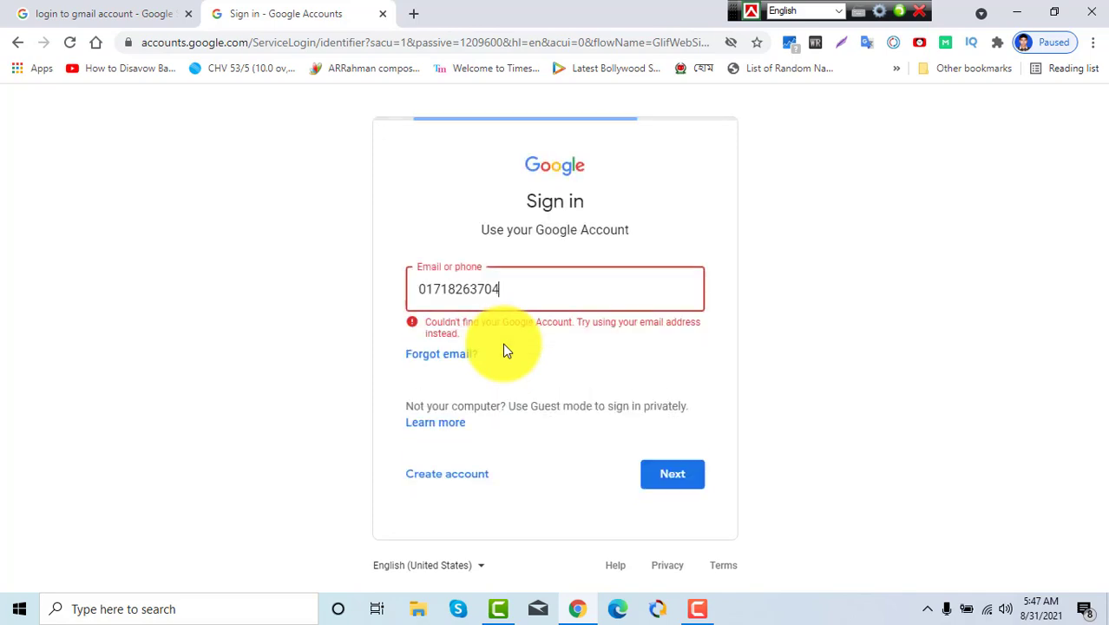
{"action": "key", "text": "BackSpace"}
{"action": "type", "text": "5"}
{"action": "key", "text": "Return"}
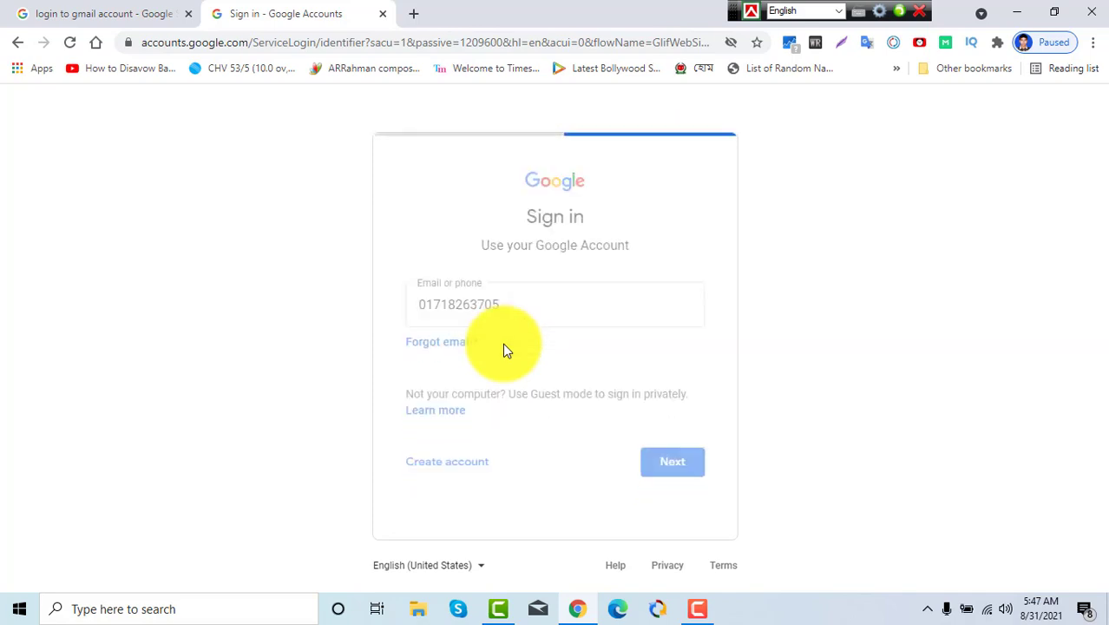
{"action": "key", "text": "BackSpace"}
{"action": "type", "text": "6"}
{"action": "key", "text": "Return"}
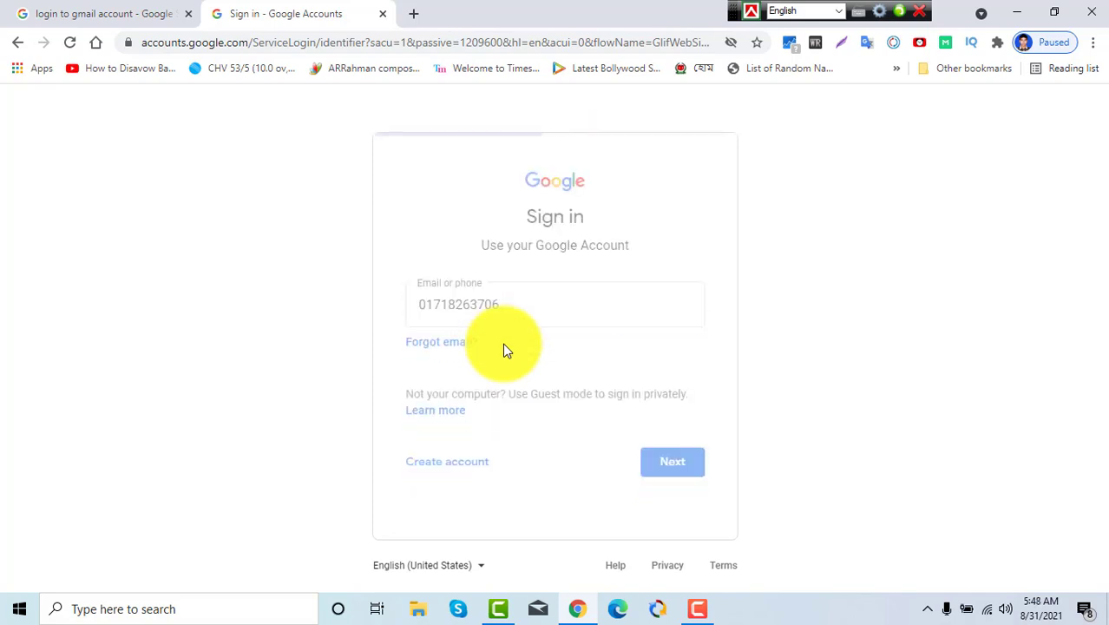
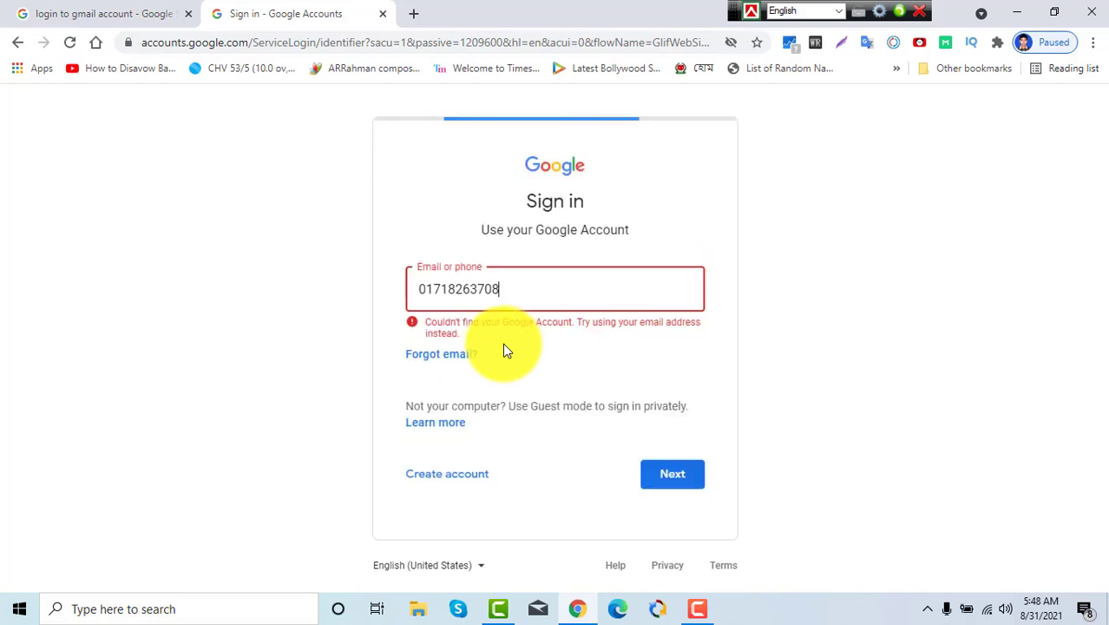
Change the phone number's last digit to 9 and submit, then change it to 0
{"action": "key", "text": "BackSpace"}
{"action": "type", "text": "9"}
{"action": "key", "text": "Return"}
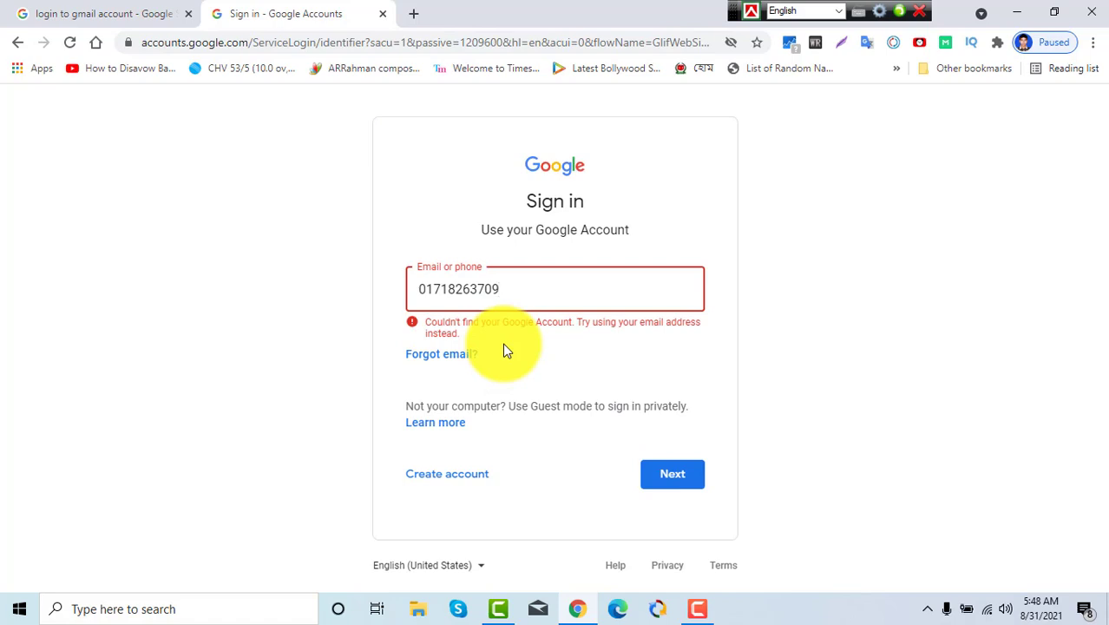
{"action": "key", "text": "BackSpace"}
{"action": "type", "text": "0"}
Replace a wrong middle digit with 7, append a 1, and submit the corrected number
{"action": "left_click", "coordinate": [468, 290]}
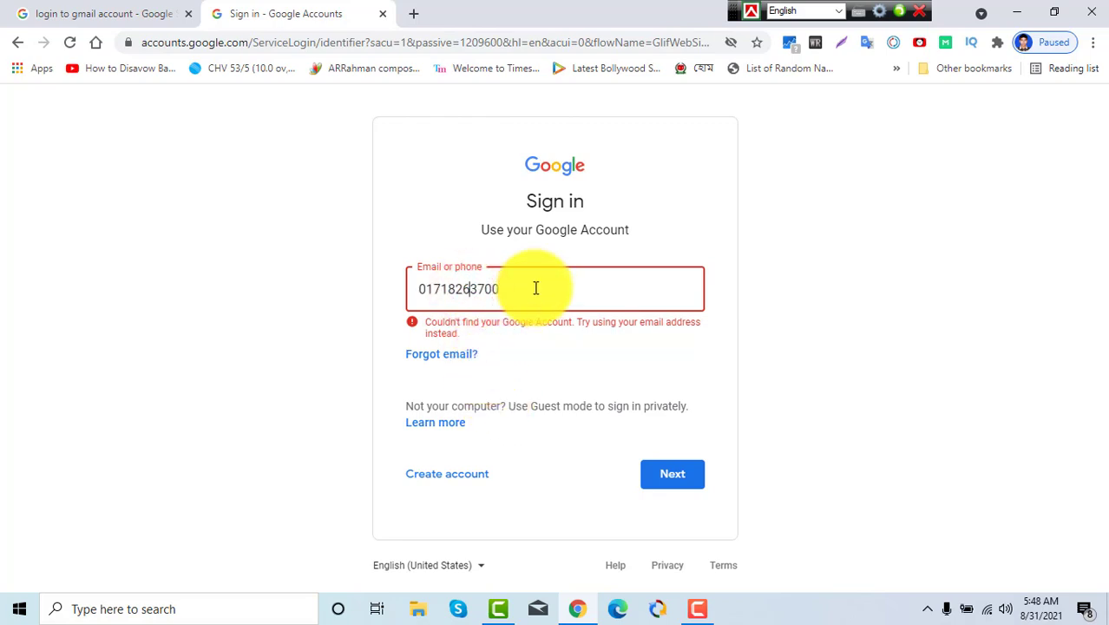
{"action": "key", "text": "BackSpace"}
{"action": "type", "text": "7"}
{"action": "key", "text": "Return"}
{"action": "left_click", "coordinate": [536, 287]}
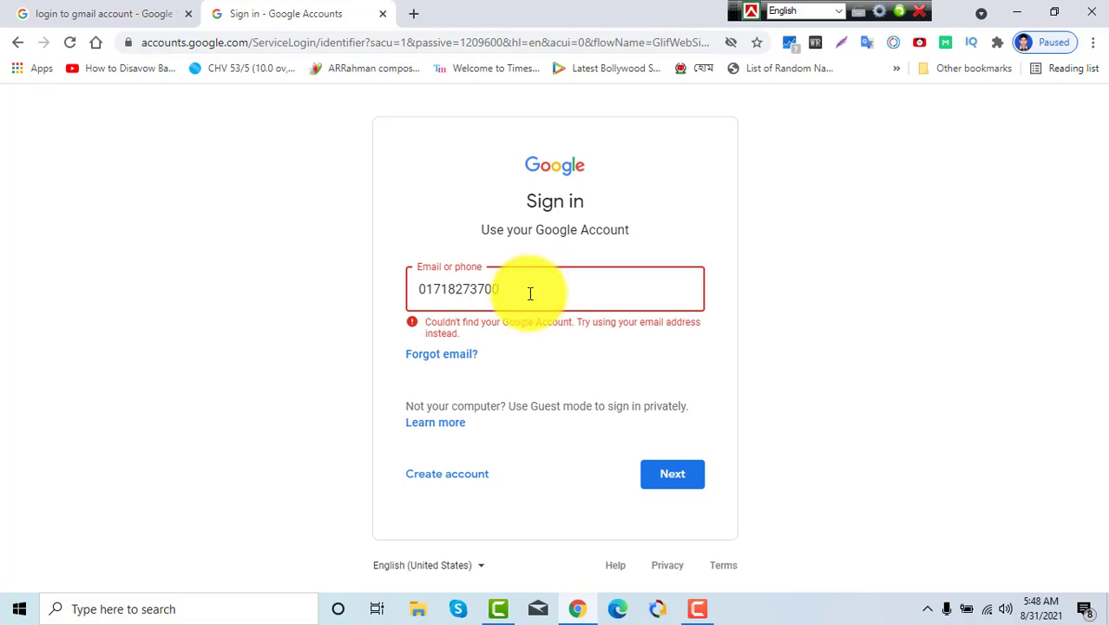
{"action": "type", "text": "1"}
{"action": "key", "text": "Return"}
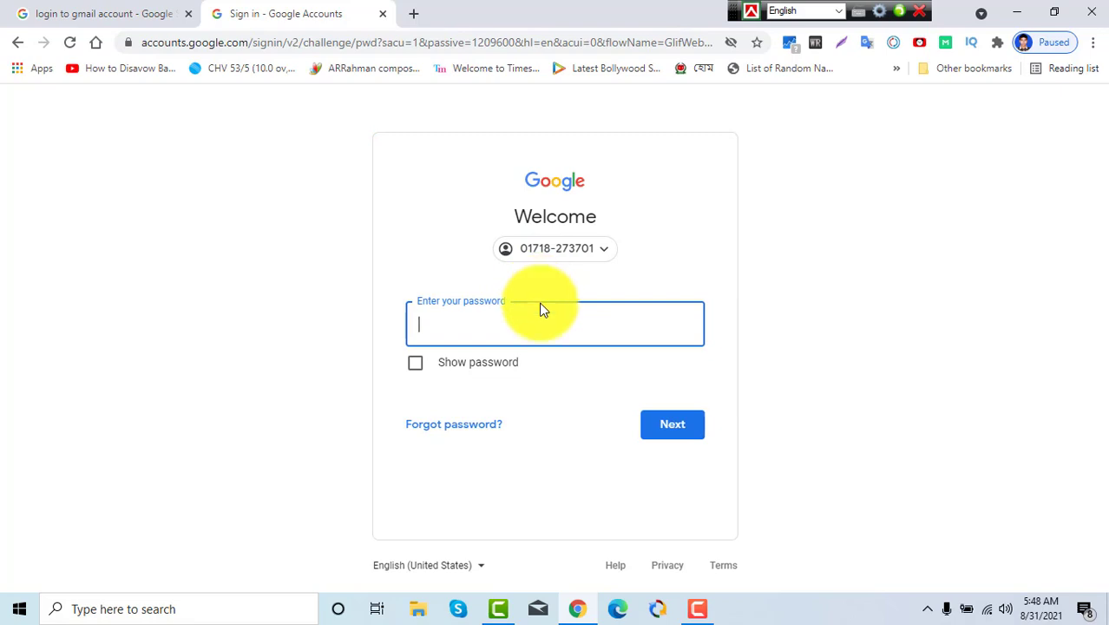
Enter the password with Show password on, changing digits to 7 and a final 1
{"action": "type", "text": "•••••••••••"}
{"action": "left_click", "coordinate": [416, 363]}
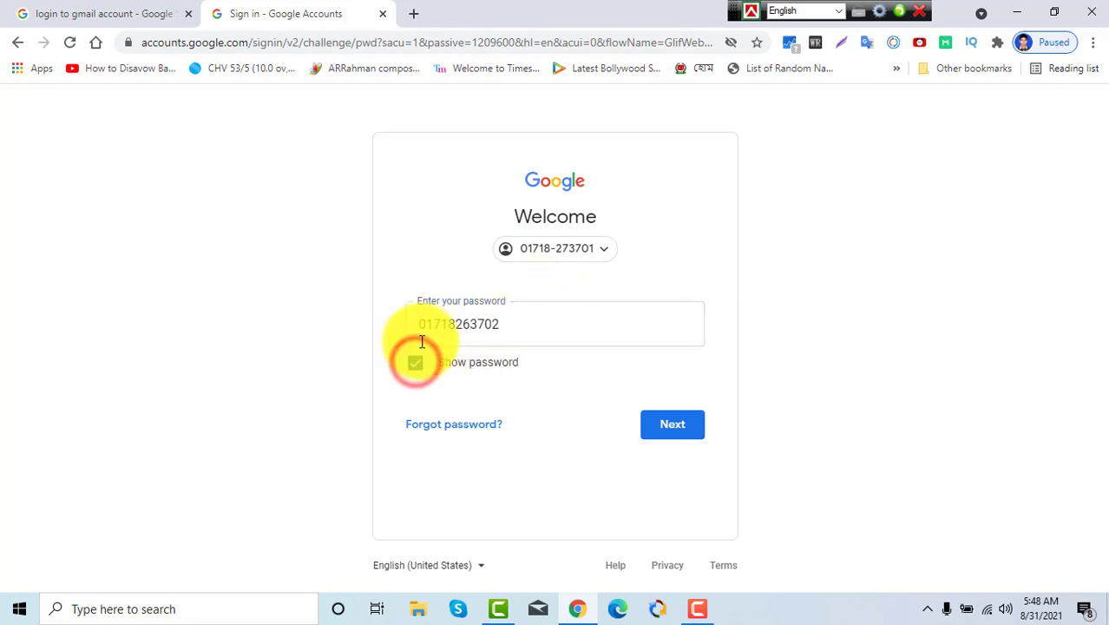
{"action": "left_click", "coordinate": [470, 325]}
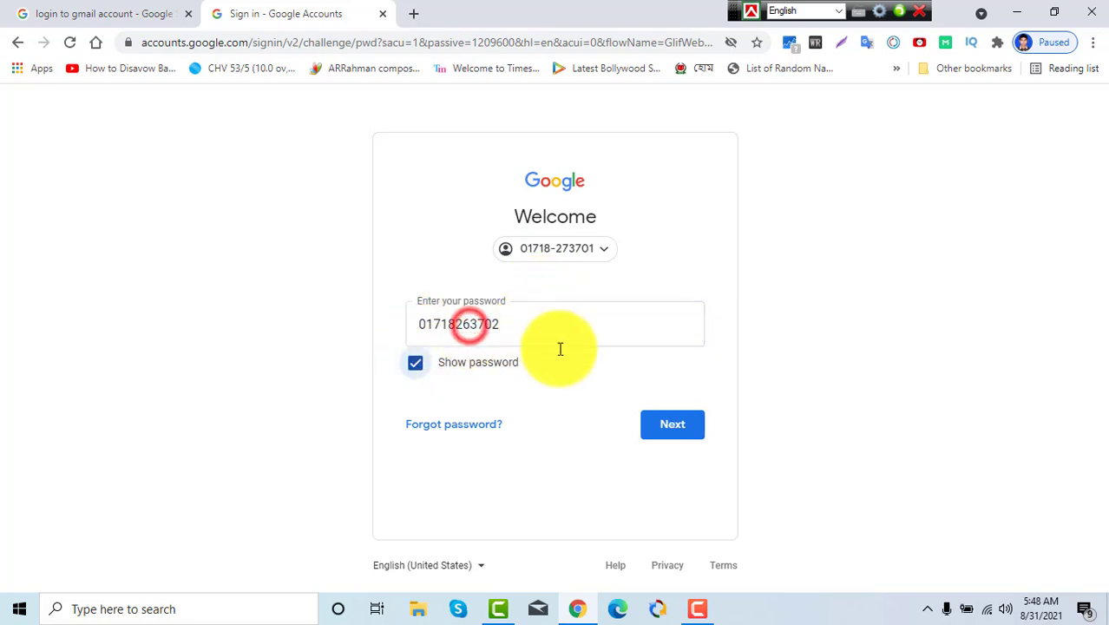
{"action": "key", "text": "BackSpace"}
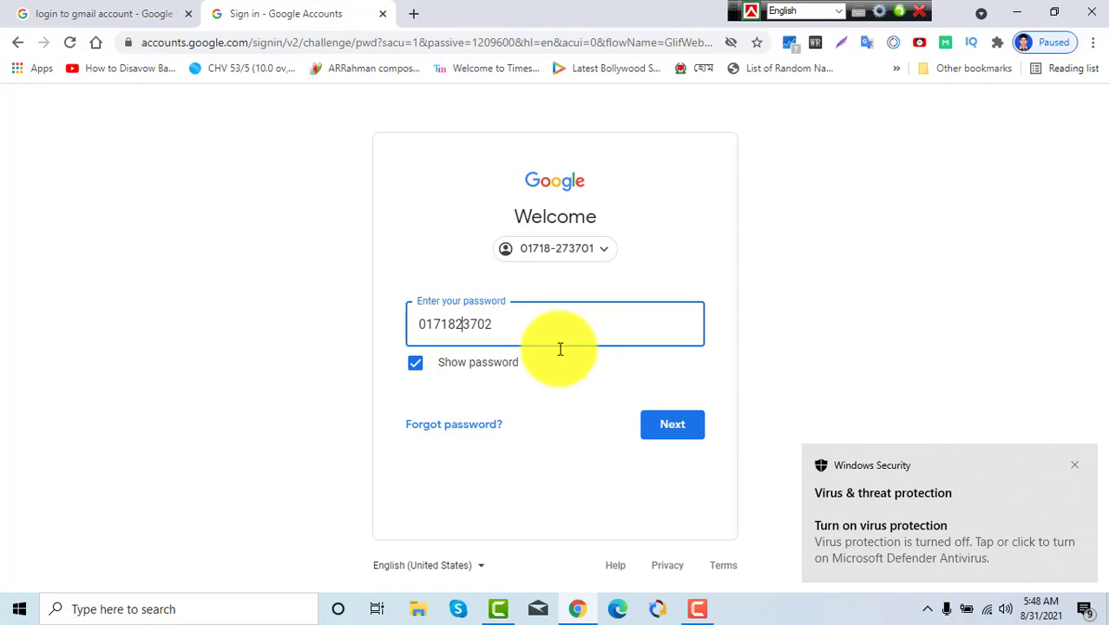
{"action": "type", "text": "7"}
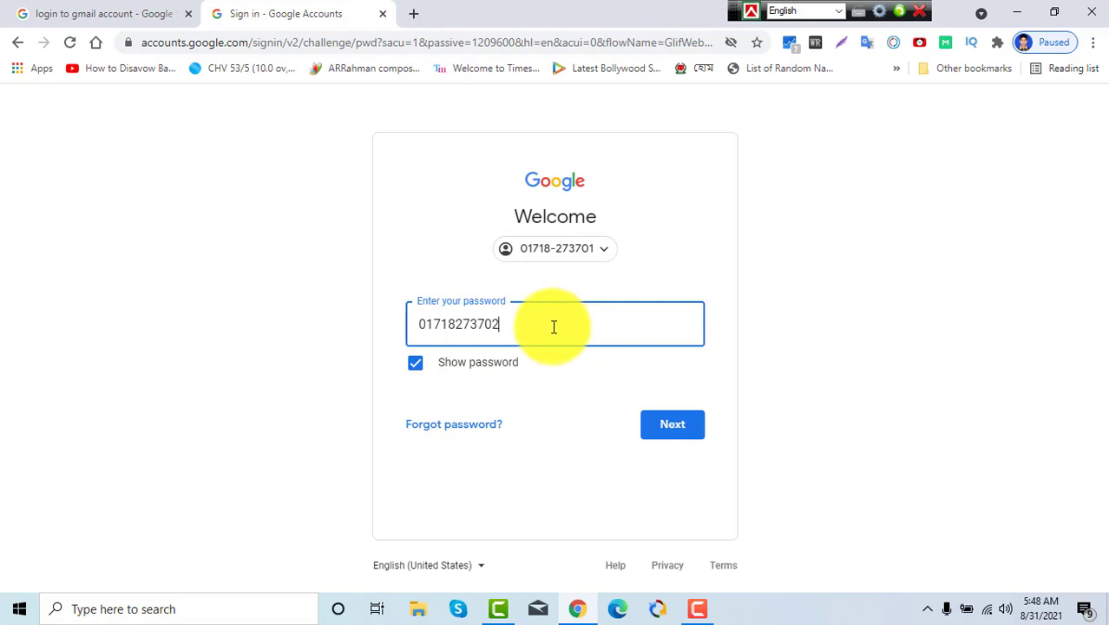
{"action": "key", "text": "BackSpace"}
{"action": "type", "text": "1"}
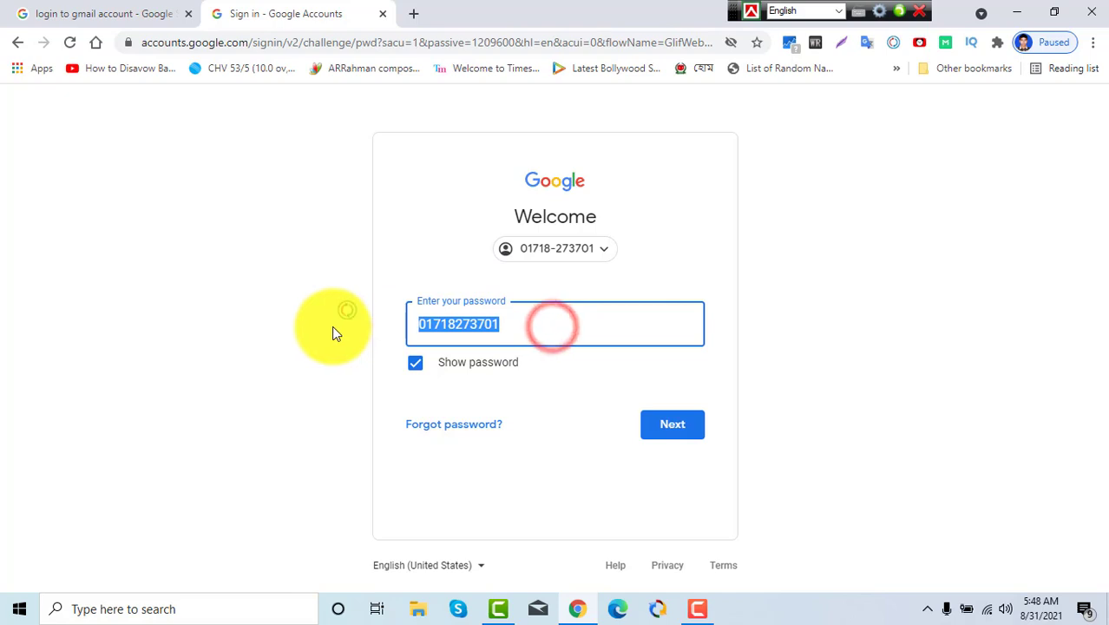
Hide the edited password again and submit it for sign-in
{"action": "left_click", "coordinate": [535, 329]}
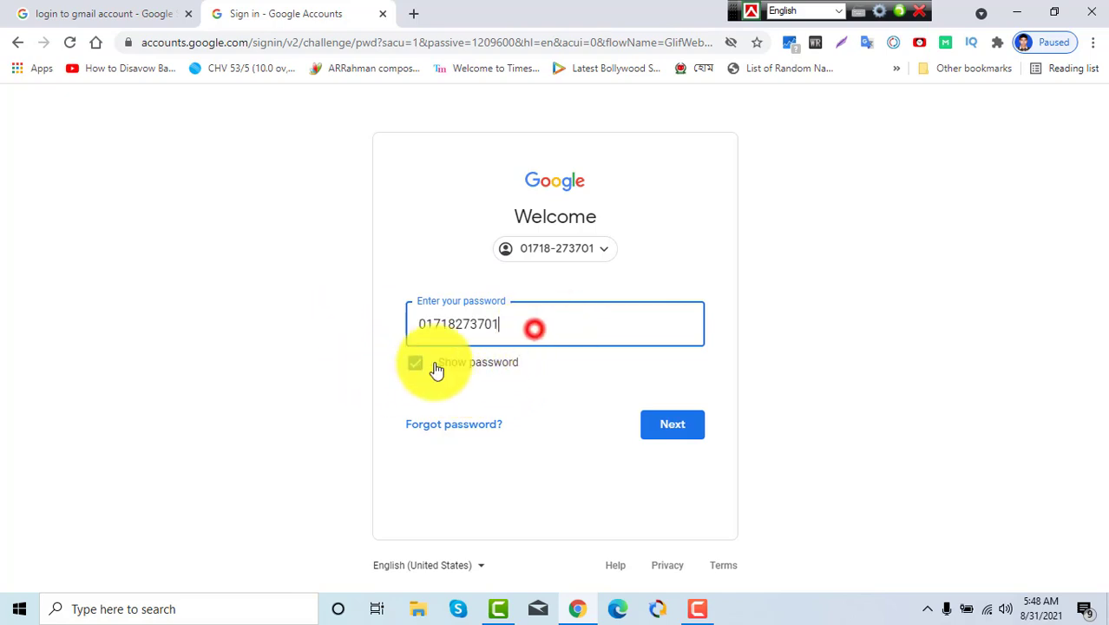
{"action": "left_click", "coordinate": [415, 362]}
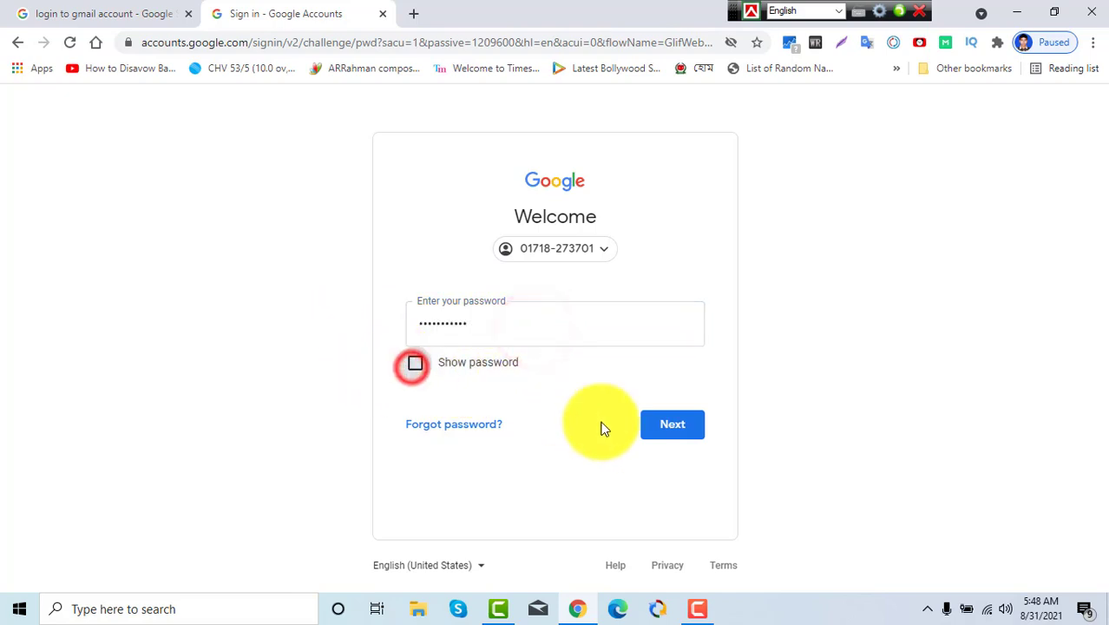
{"action": "left_click", "coordinate": [674, 425]}
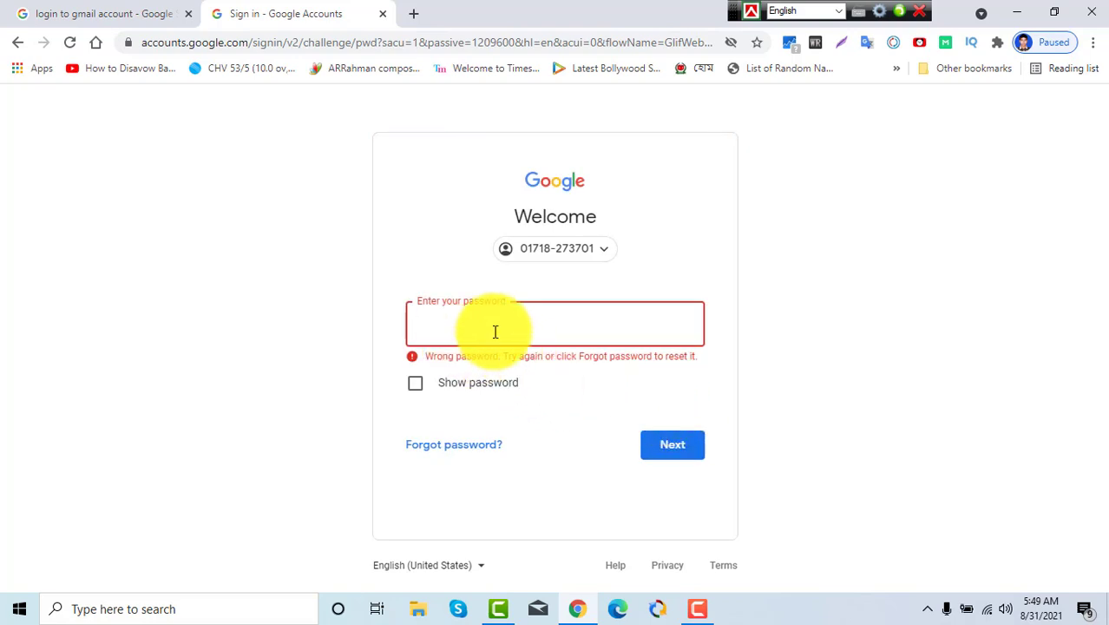
Submit the saved password without its first three characters, then retype it and select its last three
{"action": "key", "text": "ctrl+v"}
{"action": "left_click", "coordinate": [417, 384]}
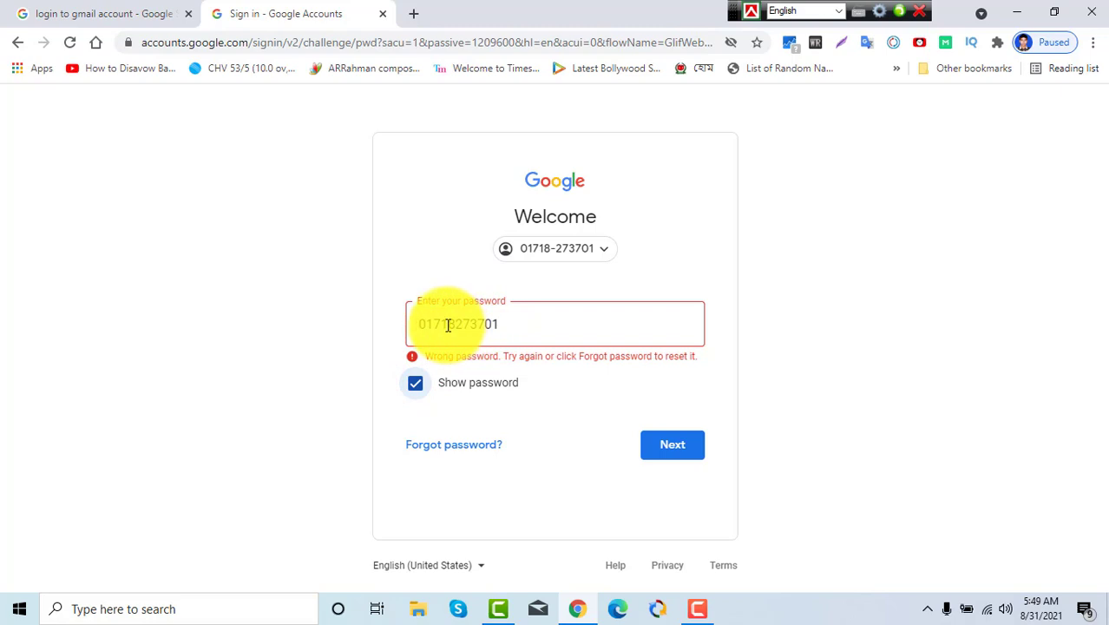
{"action": "left_click_drag", "start_coordinate": [441, 324], "coordinate": [342, 317]}
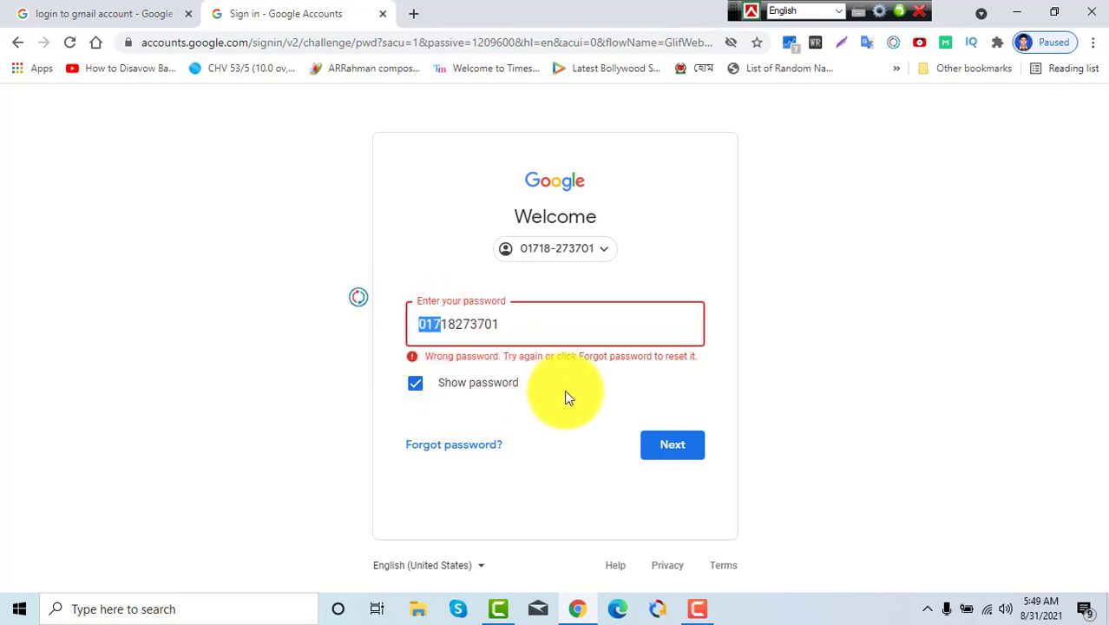
{"action": "key", "text": "BackSpace"}
{"action": "left_click", "coordinate": [672, 446]}
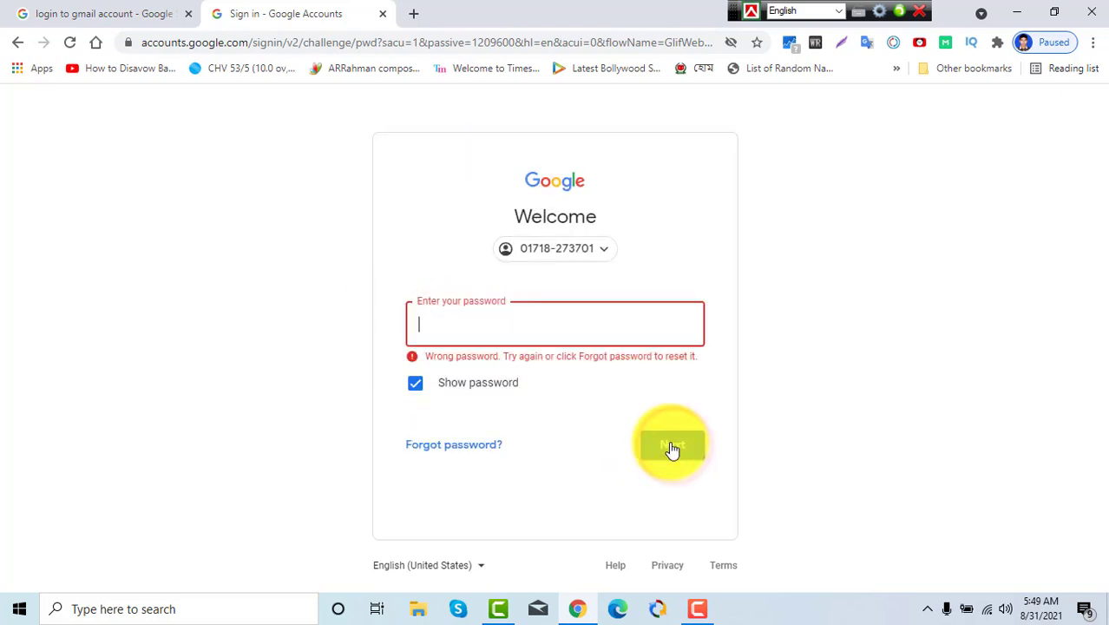
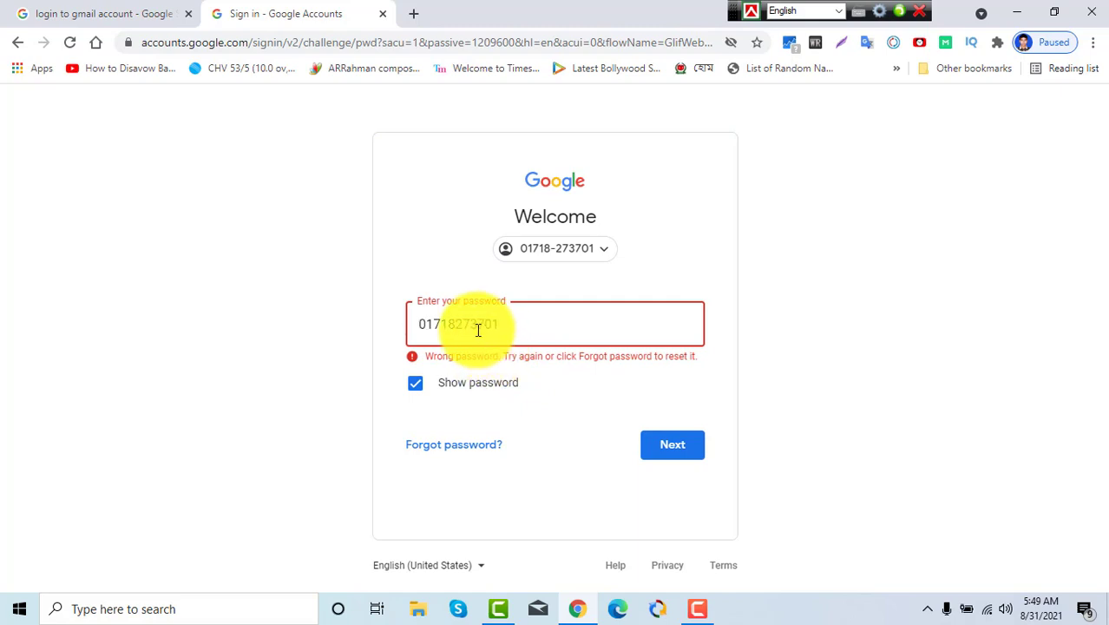
{"action": "left_click_drag", "start_coordinate": [481, 323], "coordinate": [529, 325]}
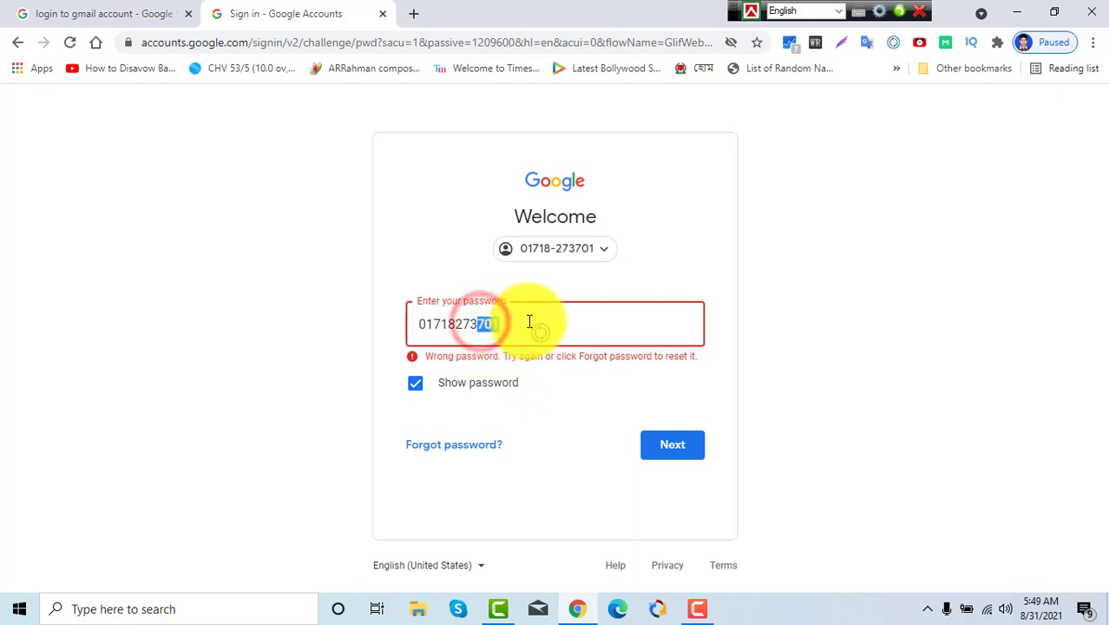
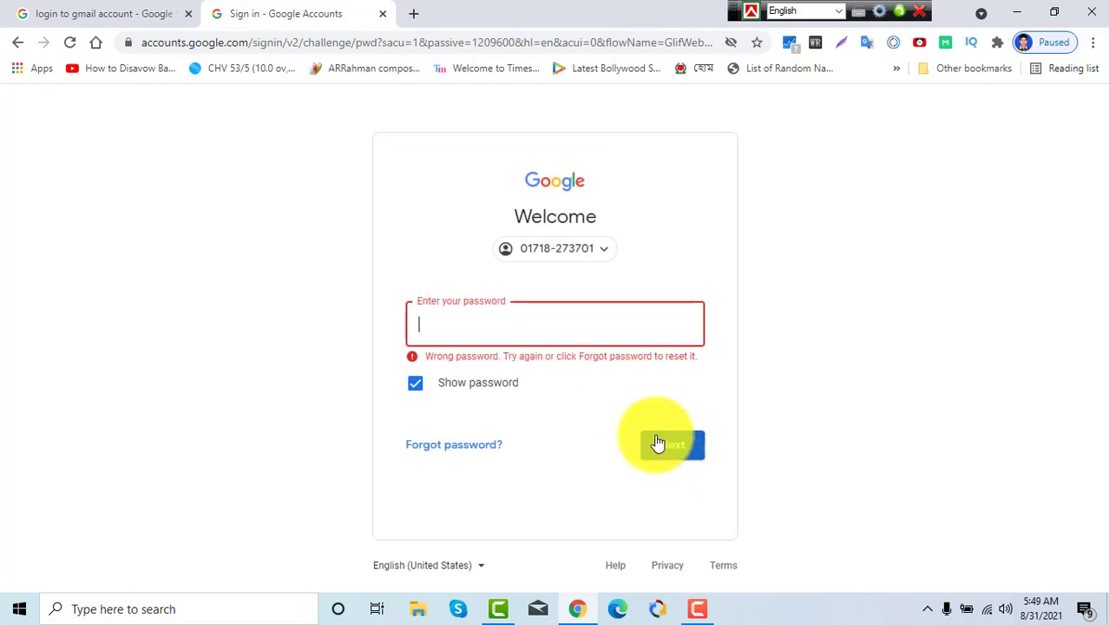
{"action": "key", "text": "ctrl+v"}
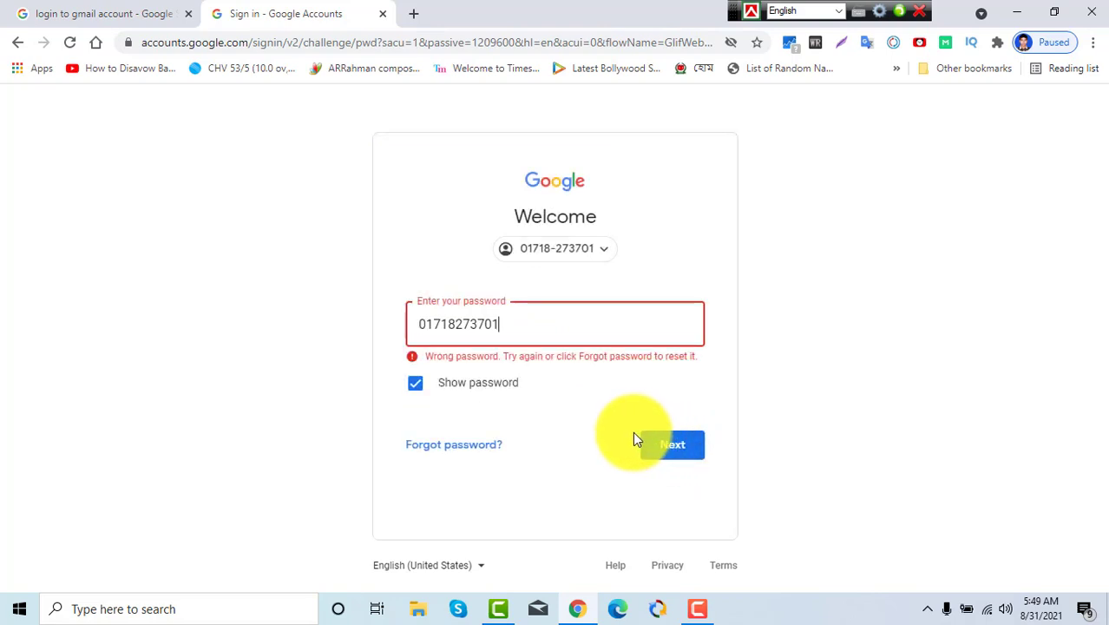
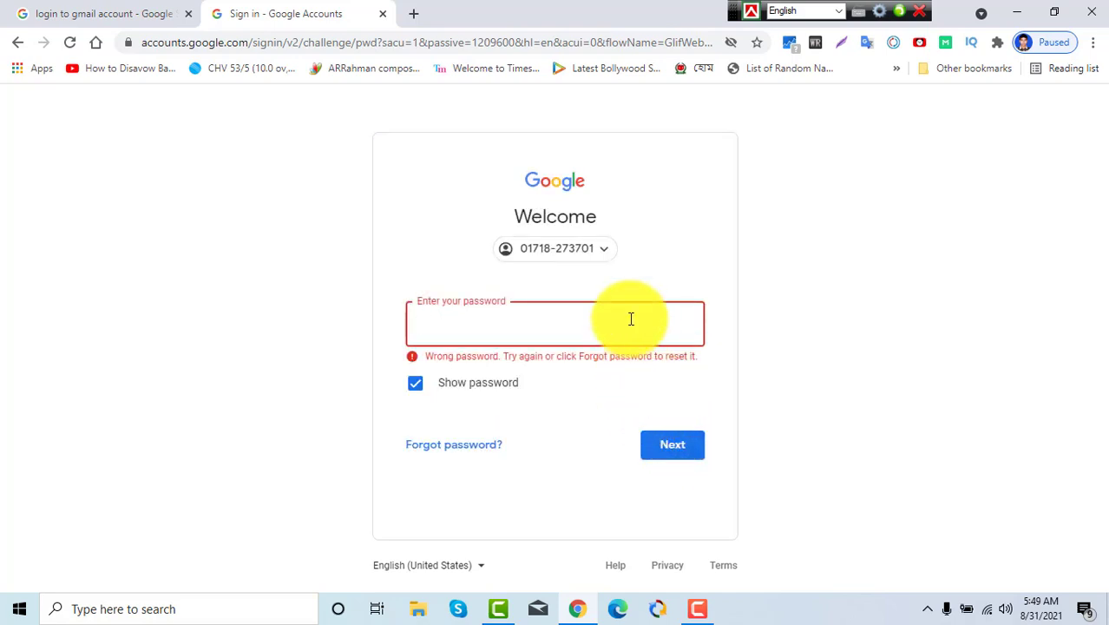
Switch to 'Use another account', paste the account's phone number, correct its last digit, and submit it
{"action": "left_click", "coordinate": [603, 258]}
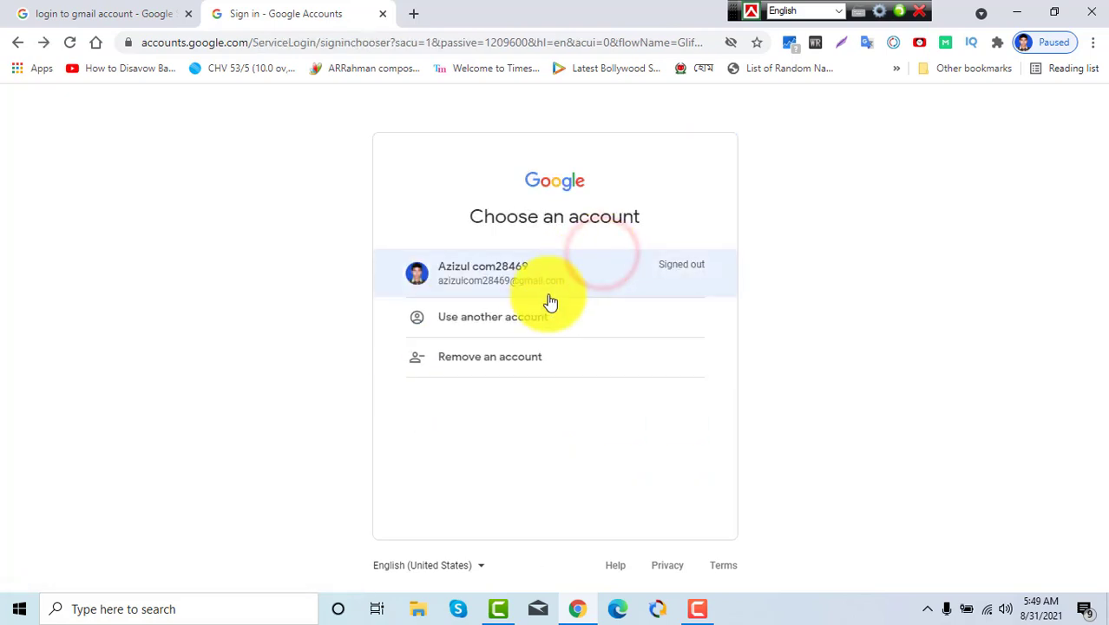
{"action": "left_click", "coordinate": [524, 325]}
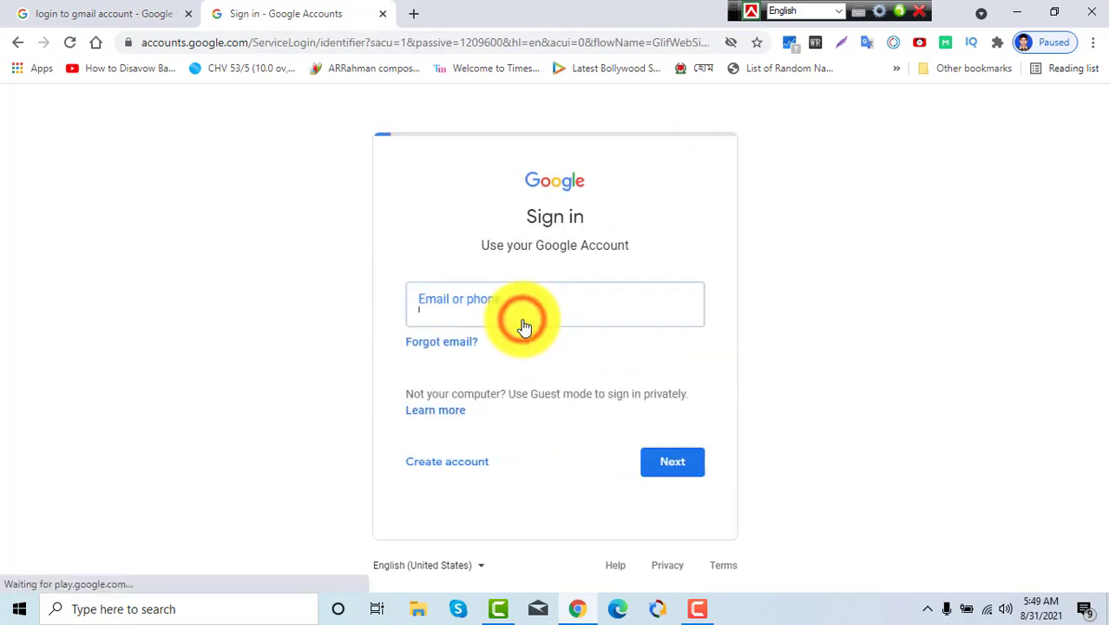
{"action": "key", "text": "ctrl+v"}
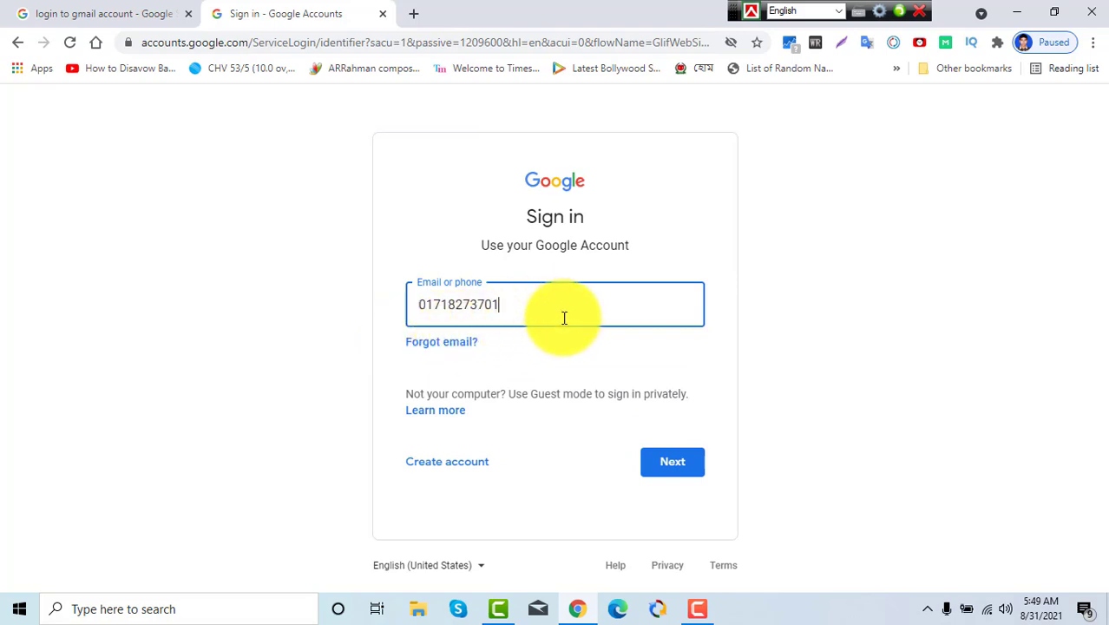
{"action": "key", "text": "BackSpace"}
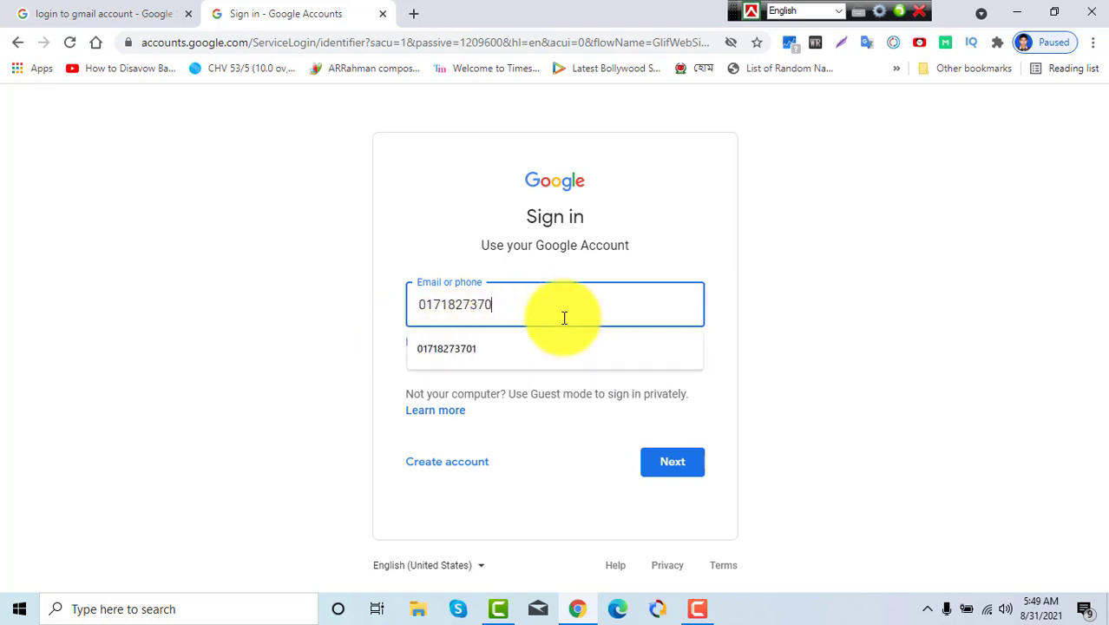
{"action": "type", "text": "2"}
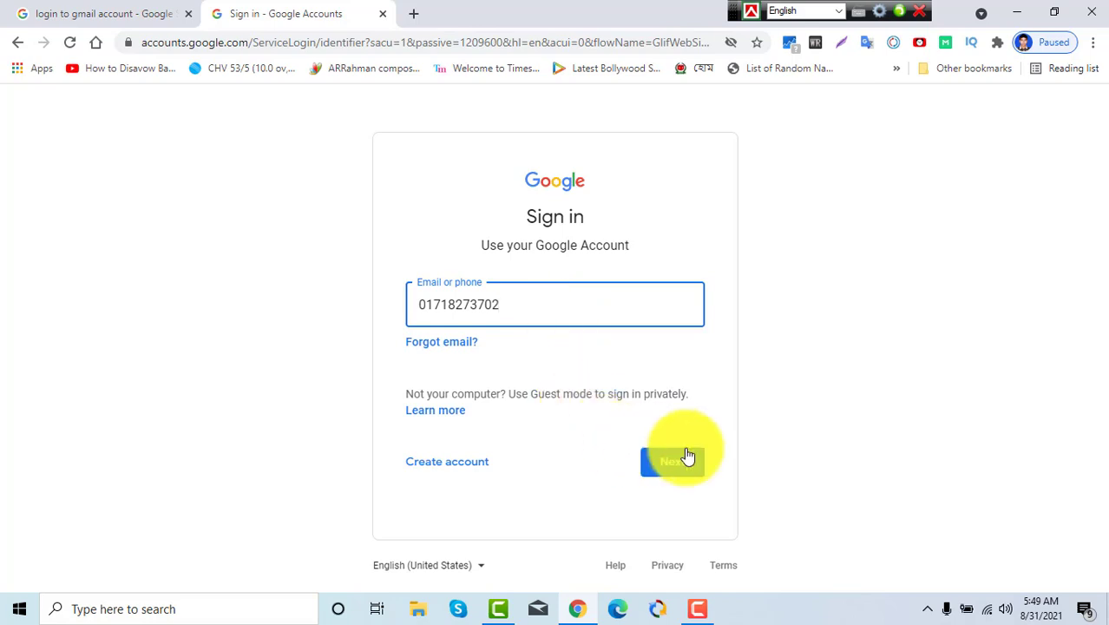
{"action": "left_click", "coordinate": [681, 464]}
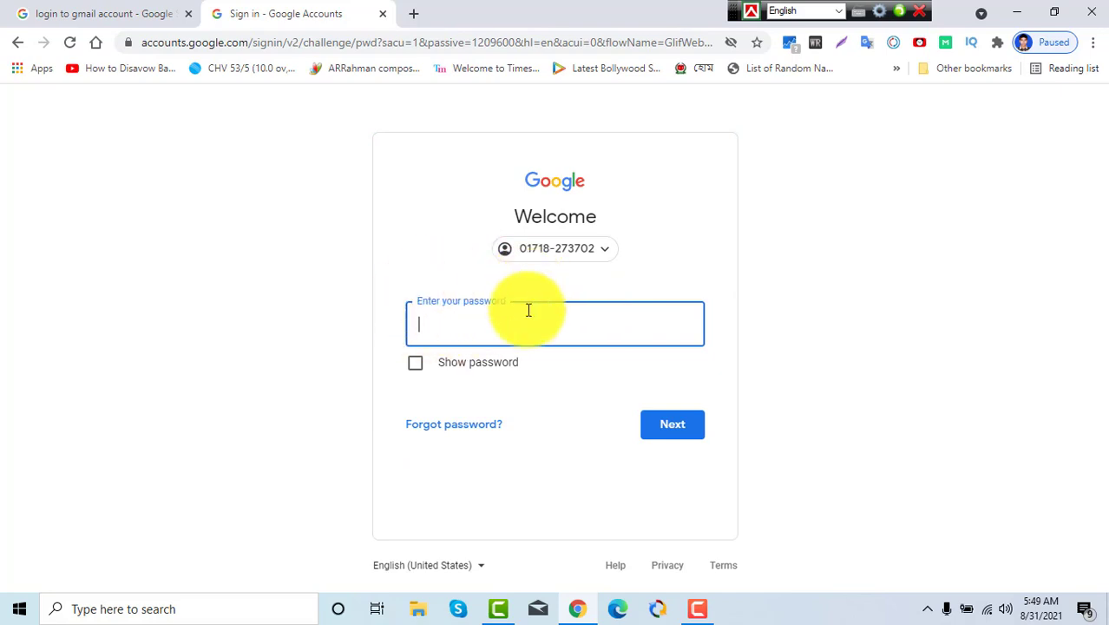
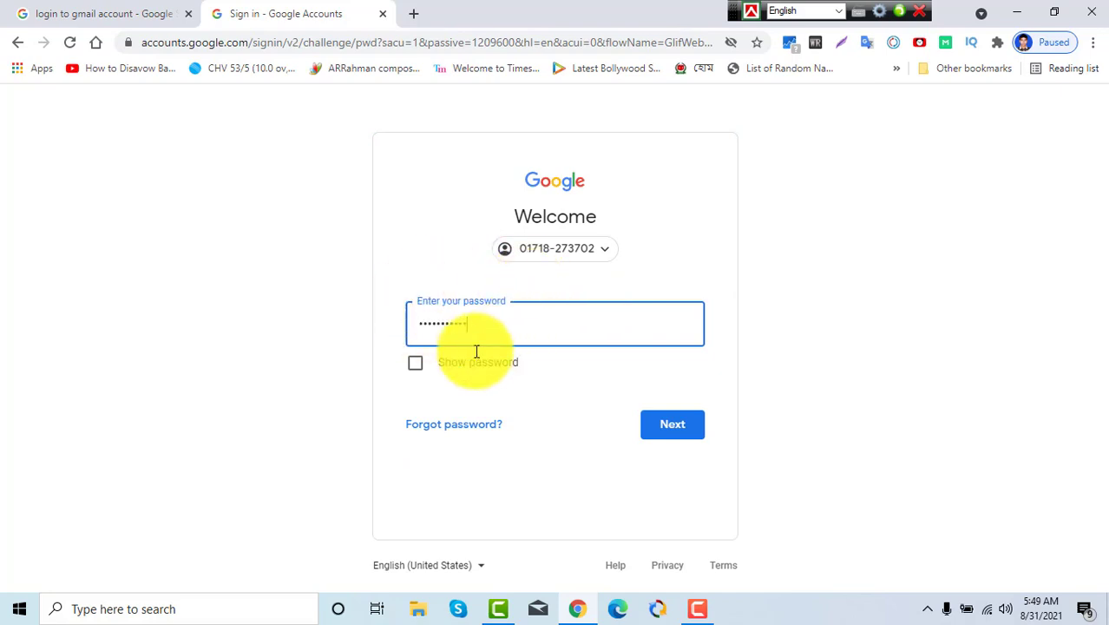
Enter the account password, reveal it, trim its last three characters, and submit it
{"action": "left_click", "coordinate": [415, 363]}
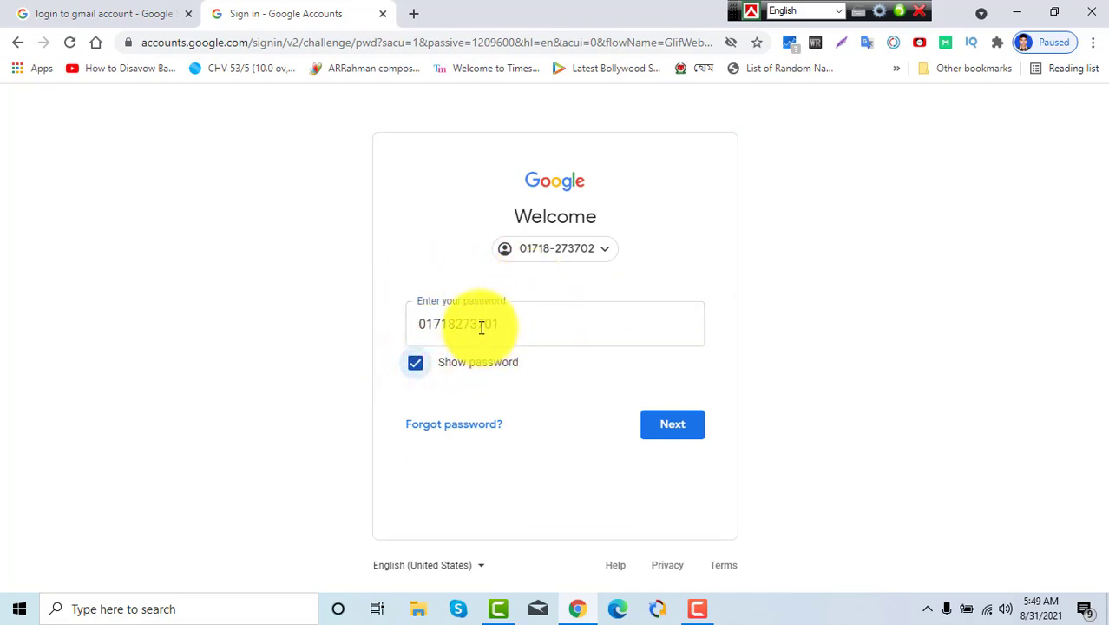
{"action": "left_click_drag", "start_coordinate": [476, 323], "coordinate": [517, 323]}
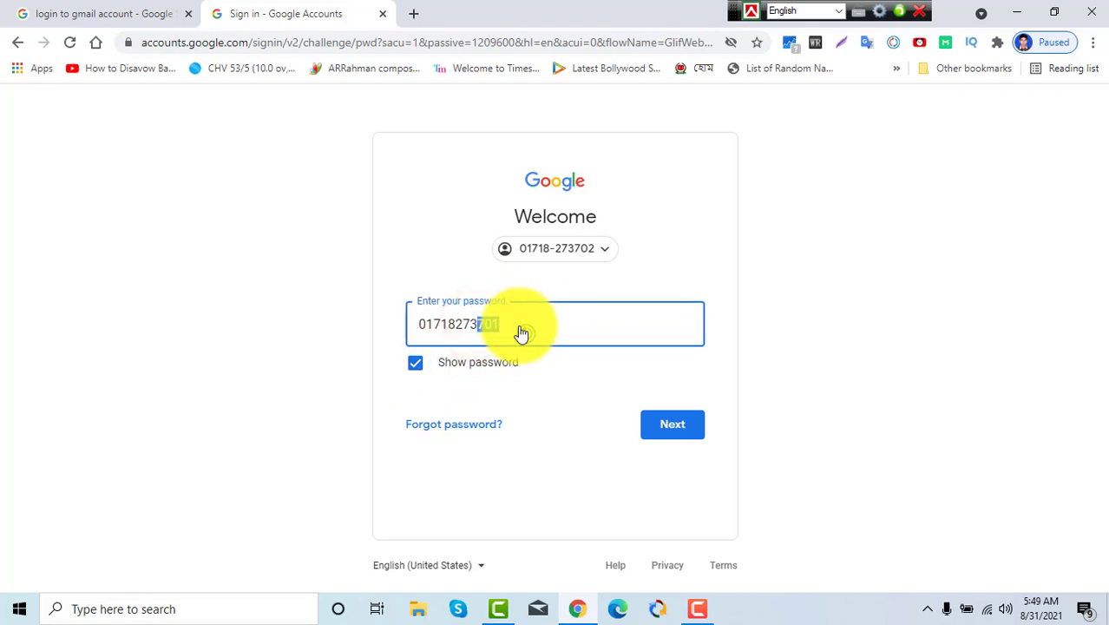
{"action": "key", "text": "BackSpace"}
{"action": "left_click", "coordinate": [664, 425]}
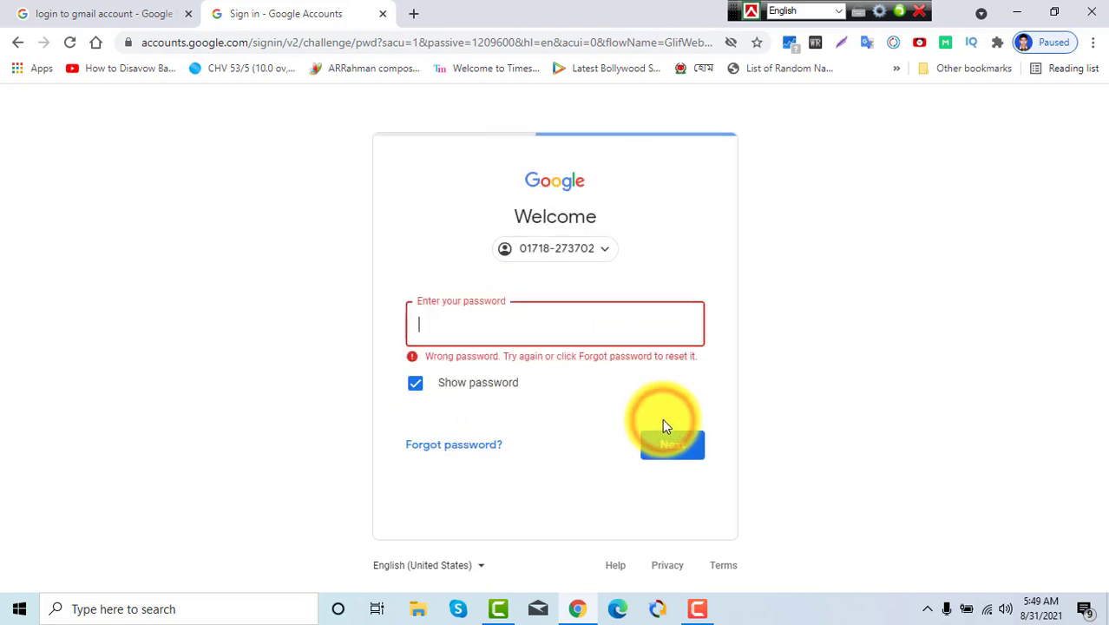
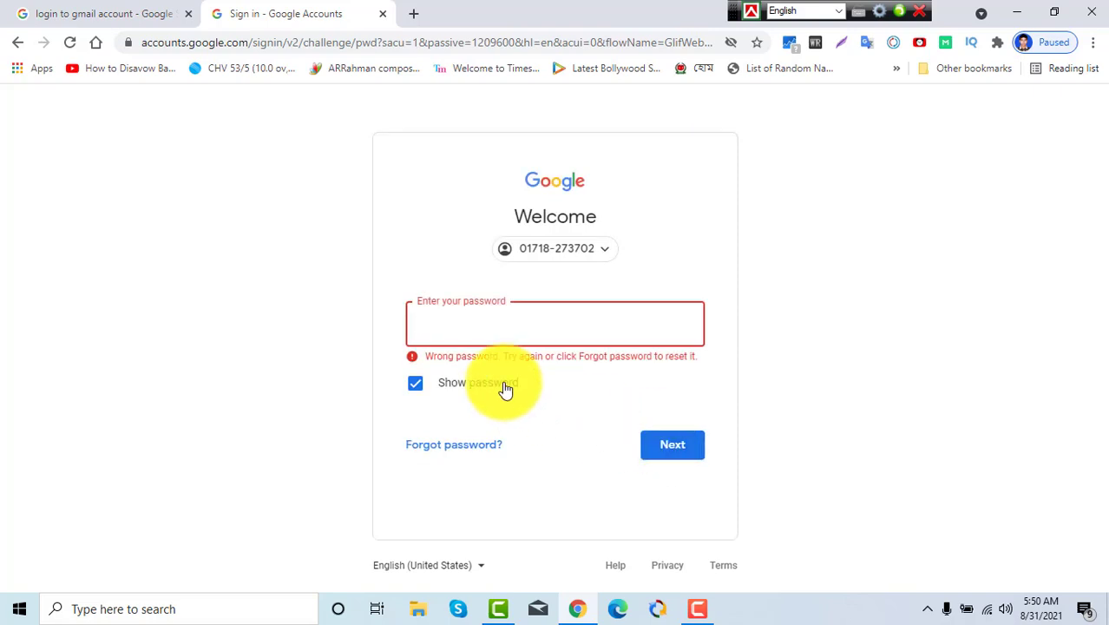
Paste the account password, trim its extra last character, and sign in
{"action": "key", "text": "ctrl+v"}
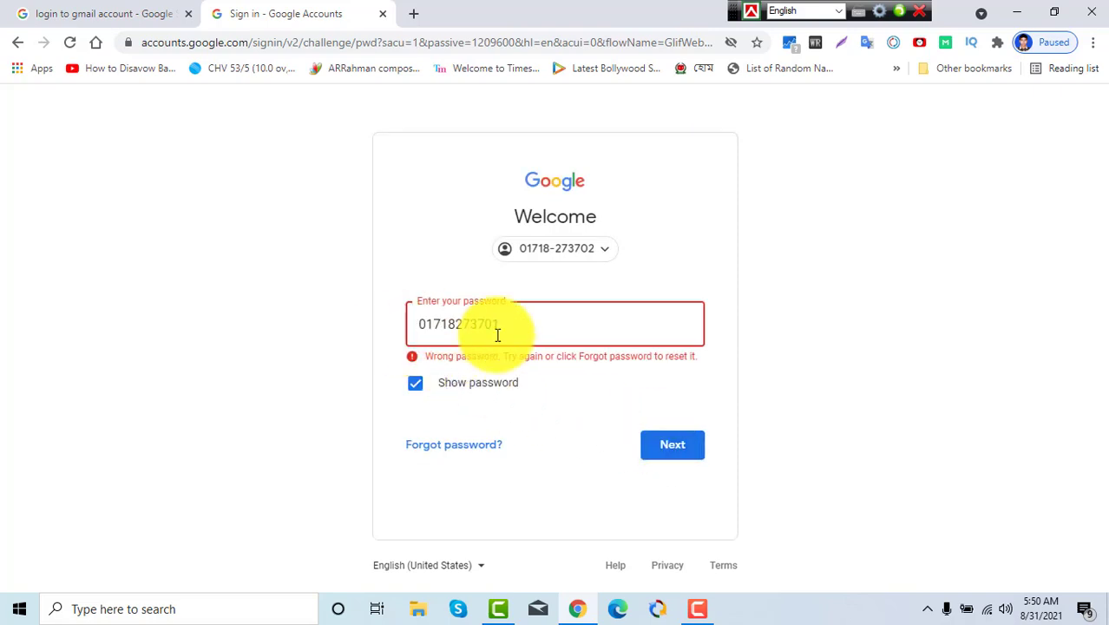
{"action": "left_click", "coordinate": [681, 448]}
{"action": "left_click", "coordinate": [677, 444]}
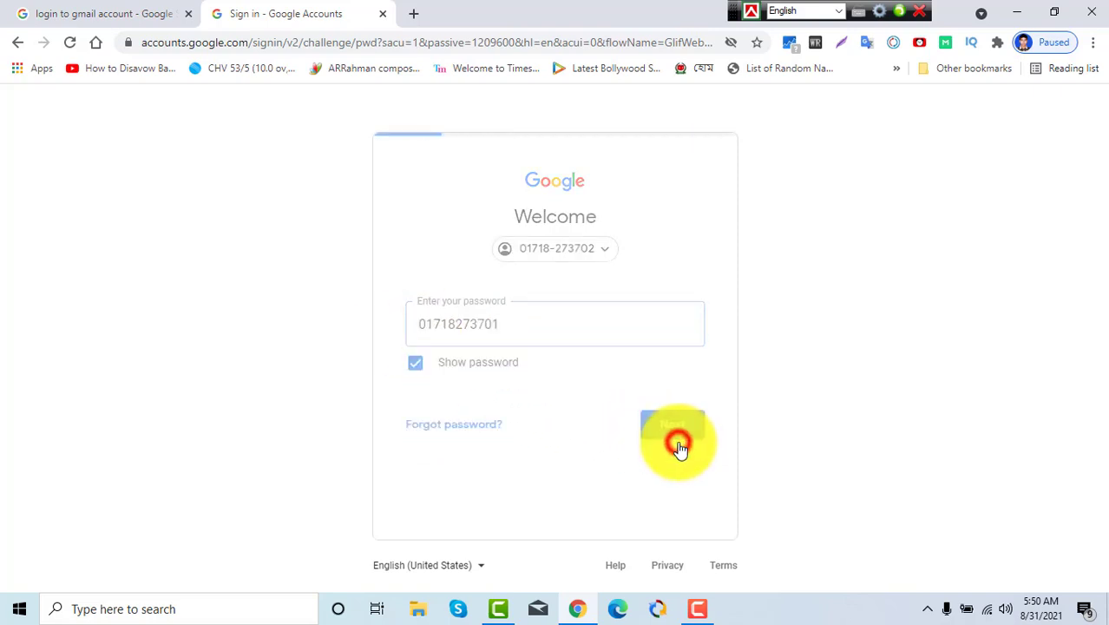
{"action": "key", "text": "ctrl+v"}
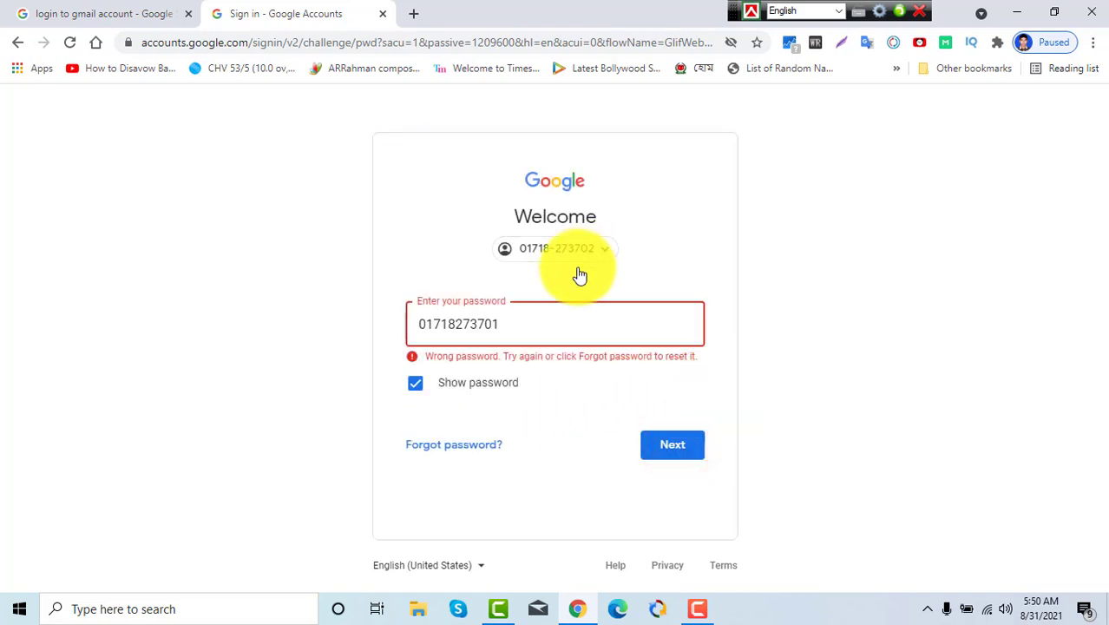
{"action": "key", "text": "BackSpace"}
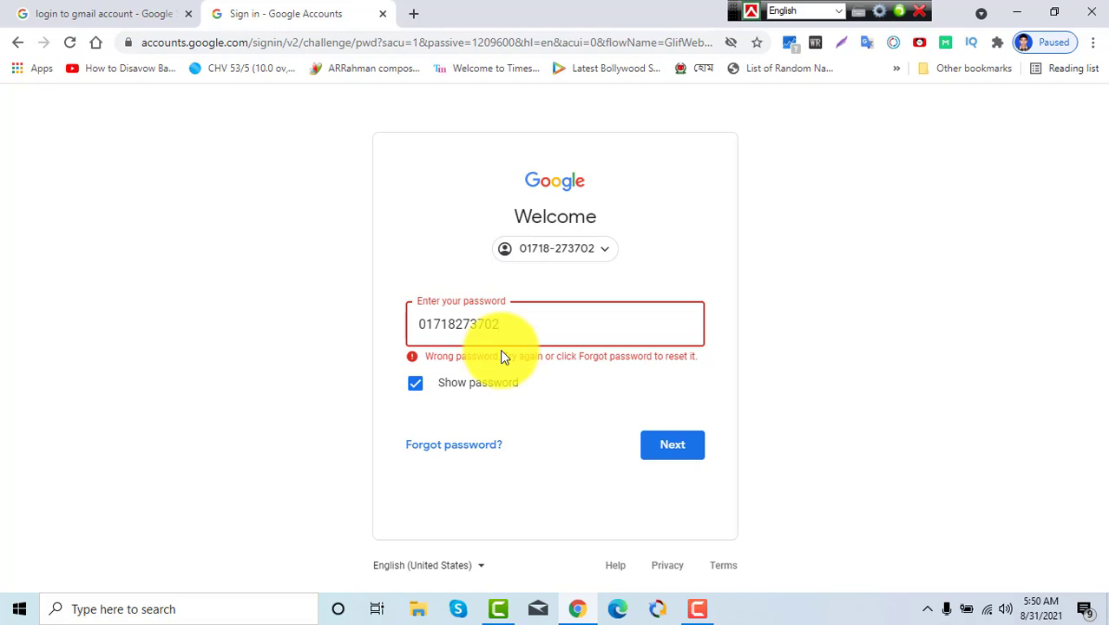
{"action": "left_click", "coordinate": [670, 451]}
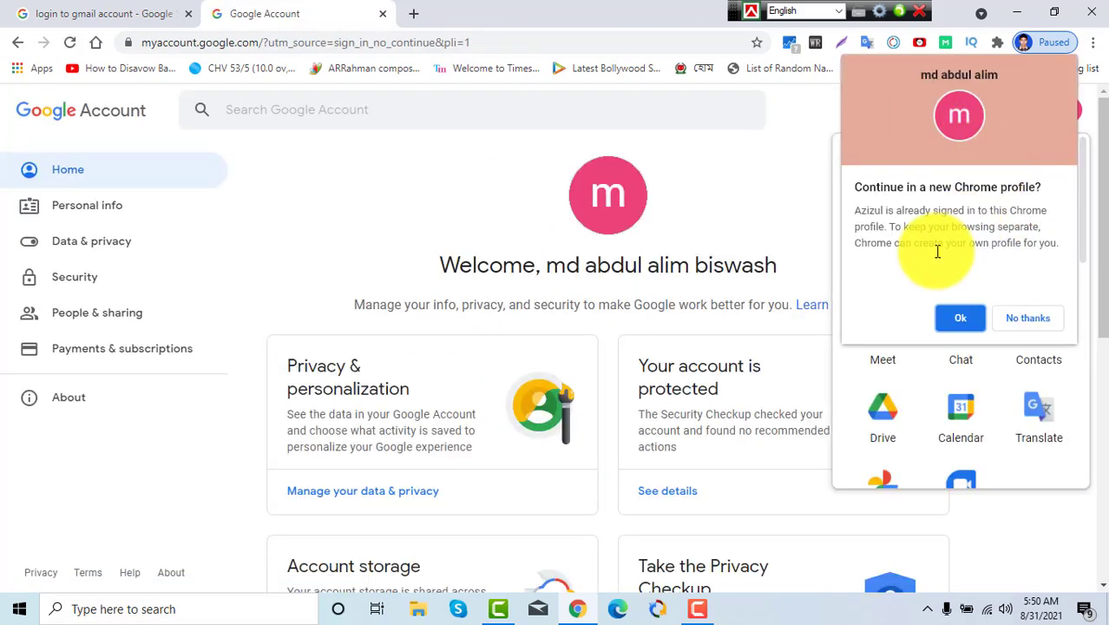
Decline the new Chrome profile prompt, close the apps grid, and minimize the browser
{"action": "left_click", "coordinate": [1026, 318]}
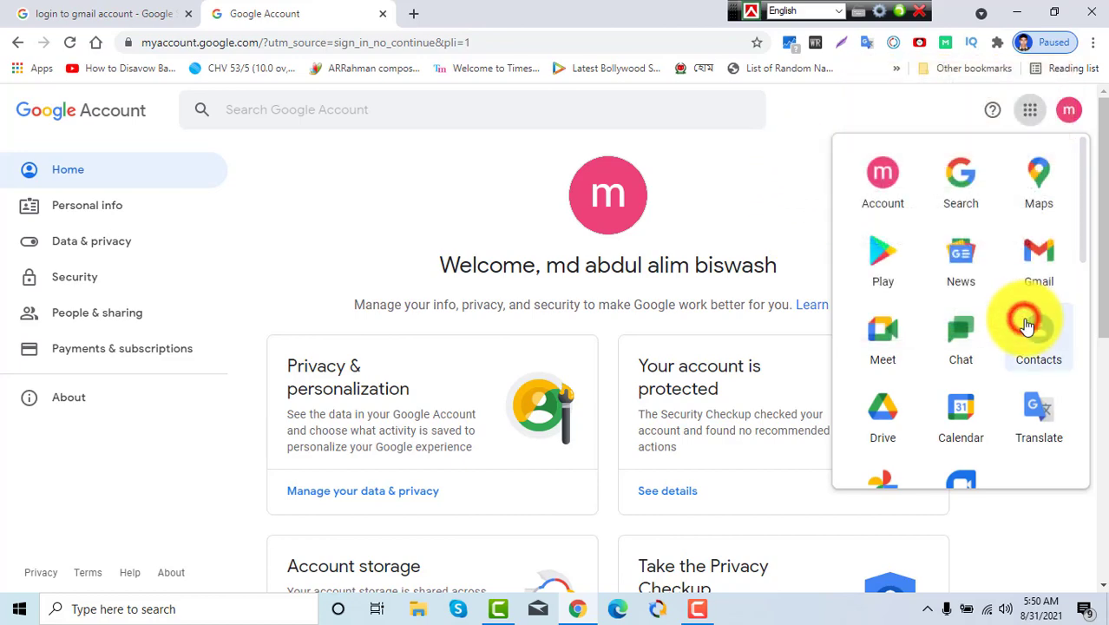
{"action": "left_click", "coordinate": [940, 111]}
{"action": "scroll", "coordinate": [664, 382], "scroll_direction": "down", "scroll_amount": 5}
{"action": "scroll", "coordinate": [663, 382], "scroll_direction": "down", "scroll_amount": 1}
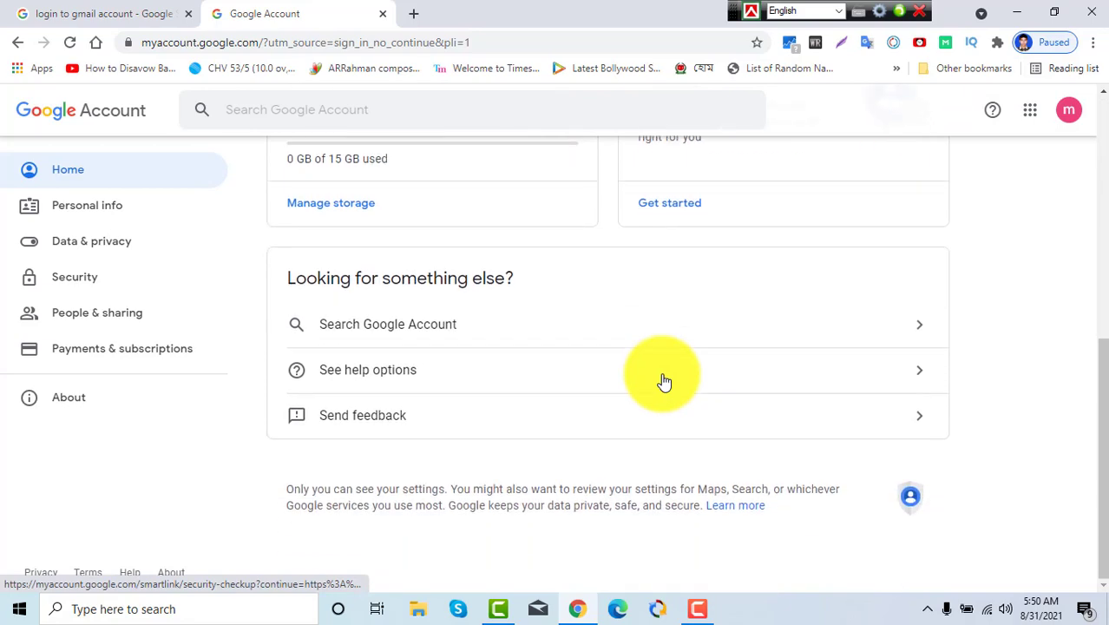
{"action": "scroll", "coordinate": [662, 375], "scroll_direction": "up", "scroll_amount": 6}
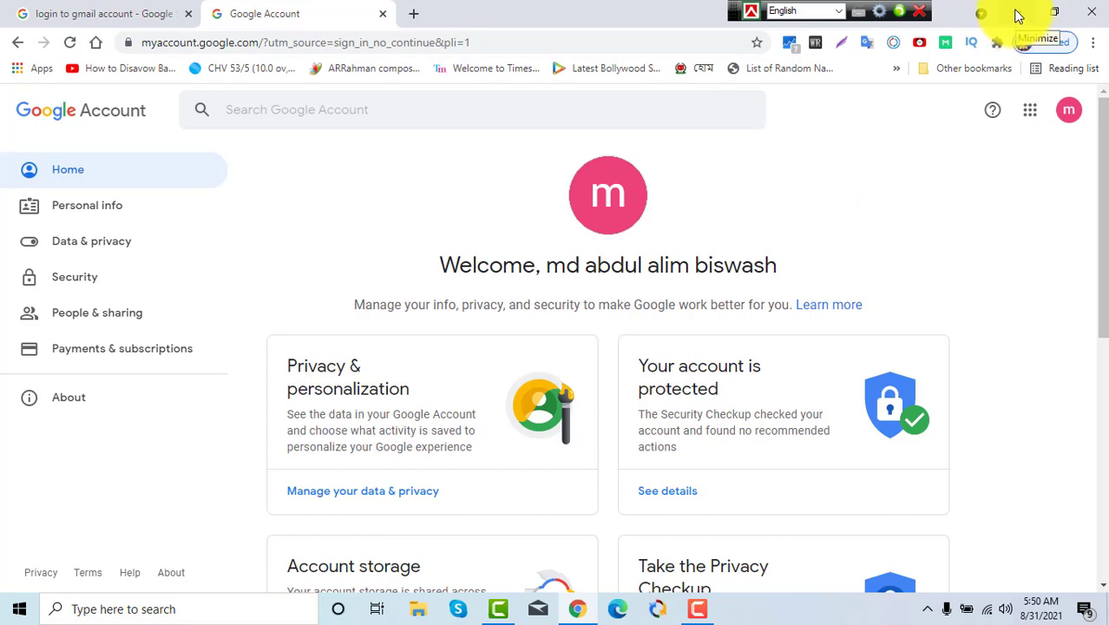
{"action": "left_click", "coordinate": [1017, 14]}
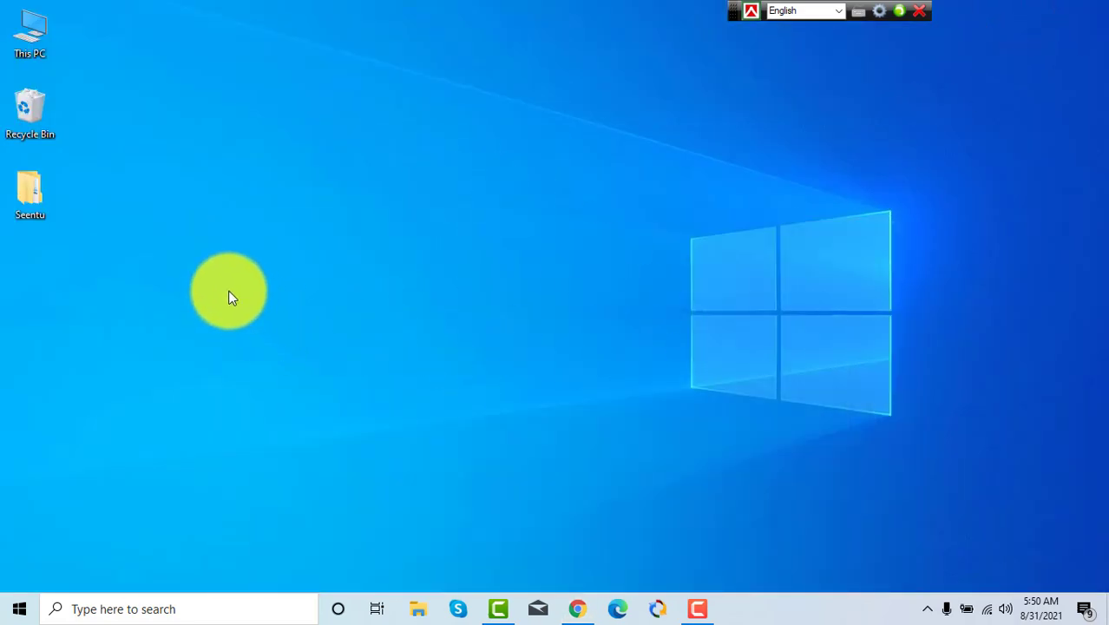
Create a new Excel worksheet on the desktop named 'Code Mail' and open it
{"action": "right_click", "coordinate": [152, 299]}
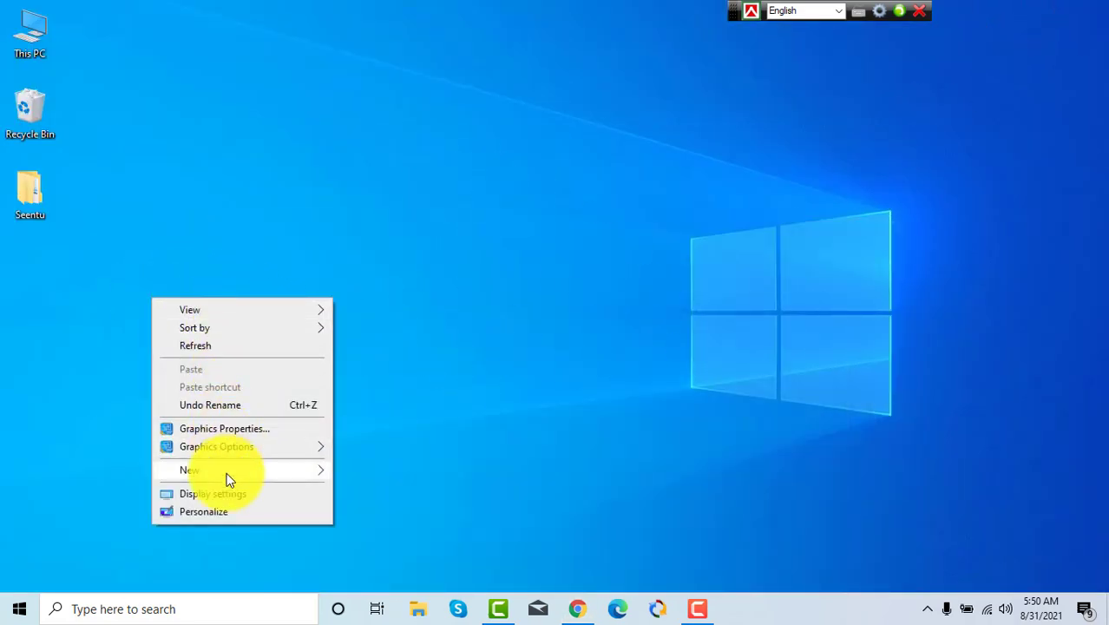
{"action": "mouse_move", "coordinate": [227, 474]}
{"action": "left_click", "coordinate": [392, 447]}
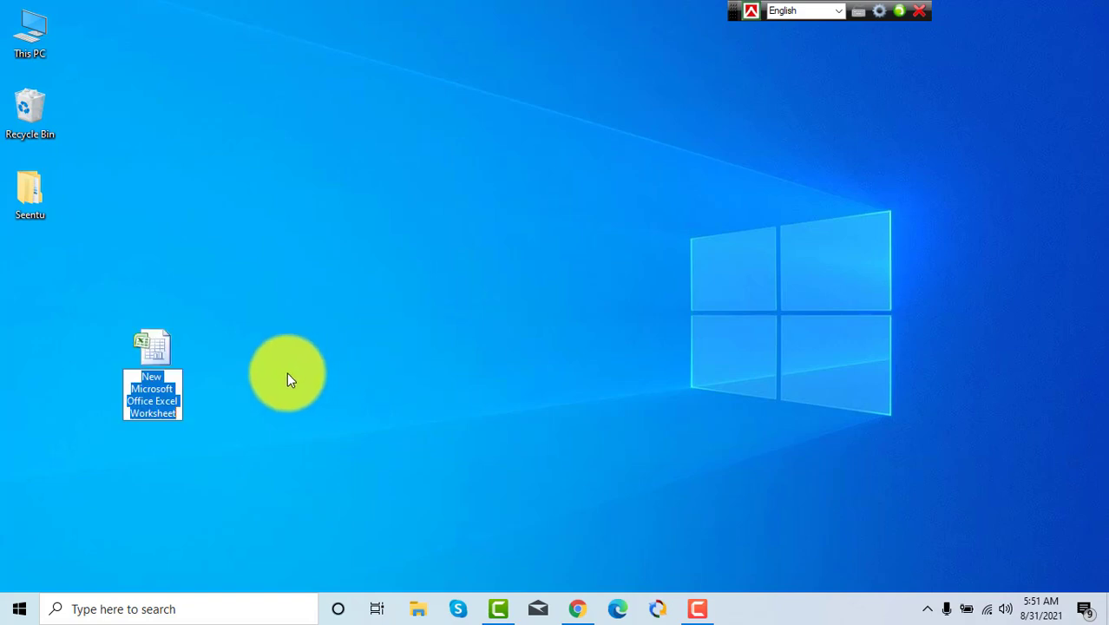
{"action": "type", "text": "Cod"}
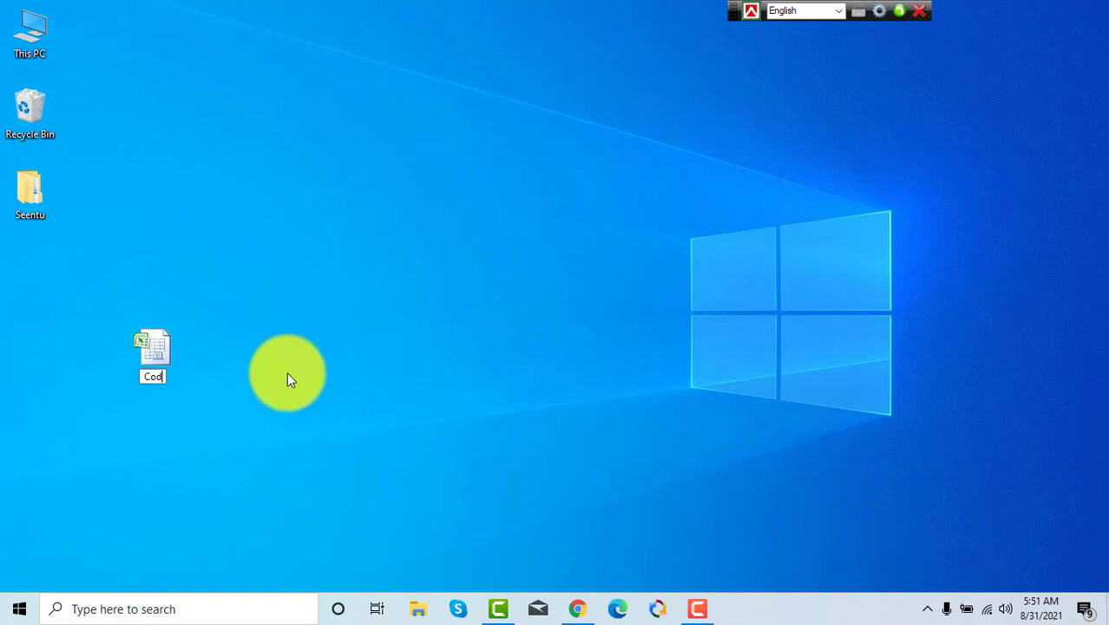
{"action": "type", "text": "e Mail"}
{"action": "left_click", "coordinate": [286, 372]}
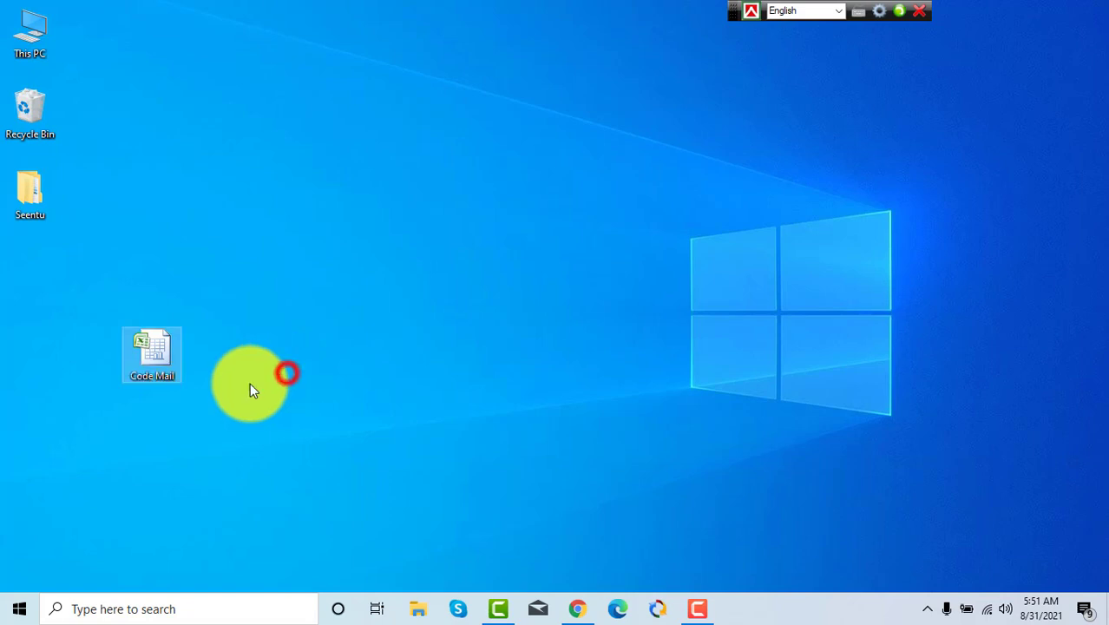
{"action": "left_click", "coordinate": [162, 356]}
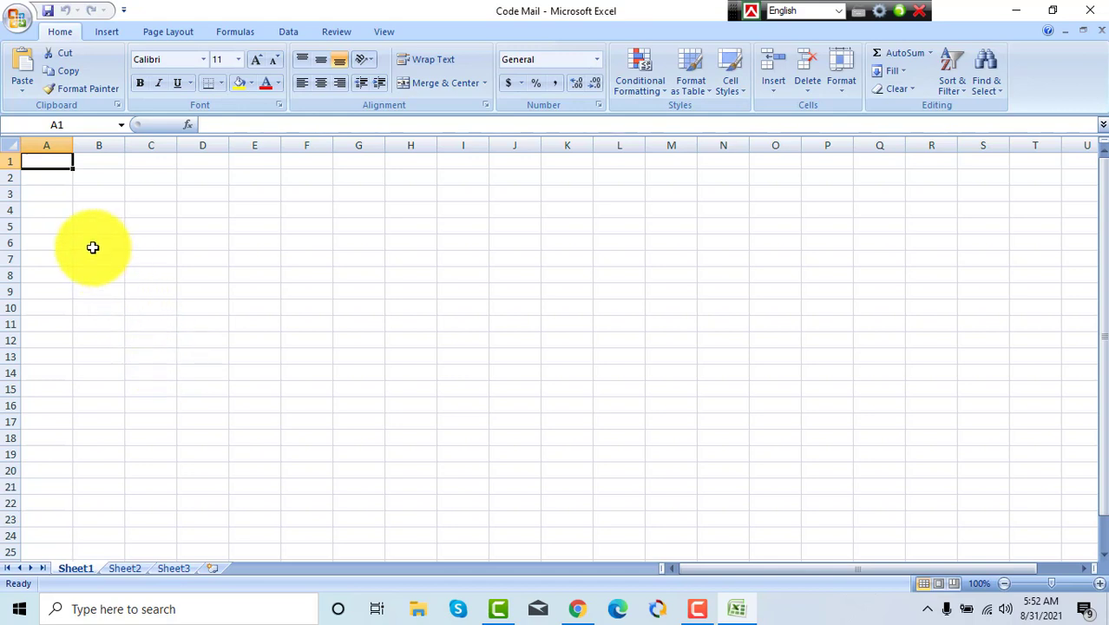
Enter the header 'User name' in A1 and widen column A to fit it
{"action": "left_click", "coordinate": [108, 161]}
{"action": "left_click", "coordinate": [55, 161]}
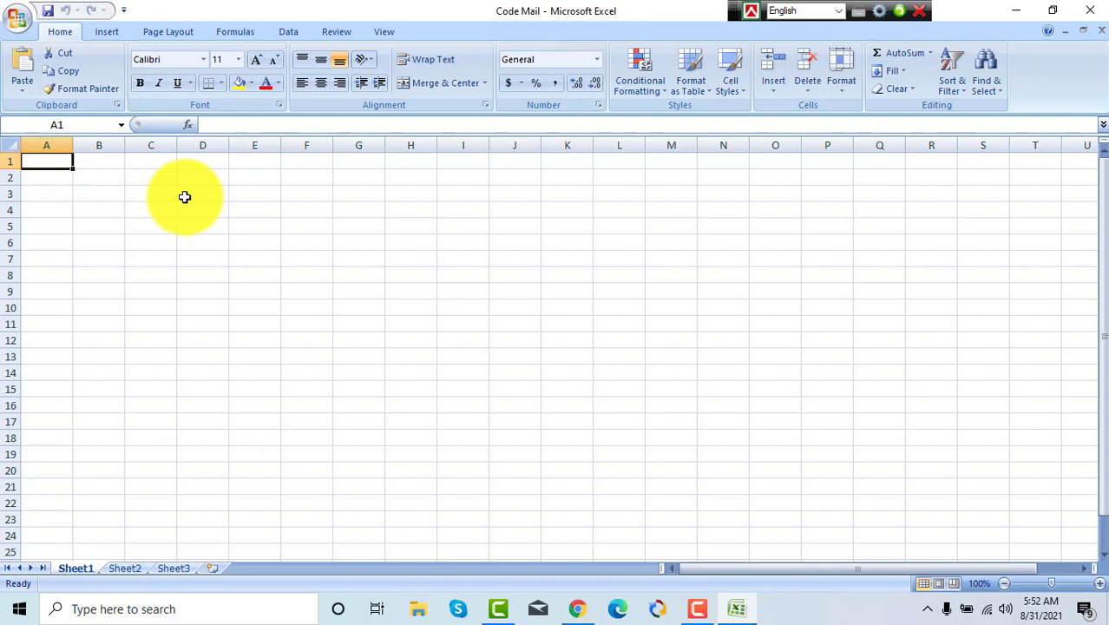
{"action": "type", "text": "User name"}
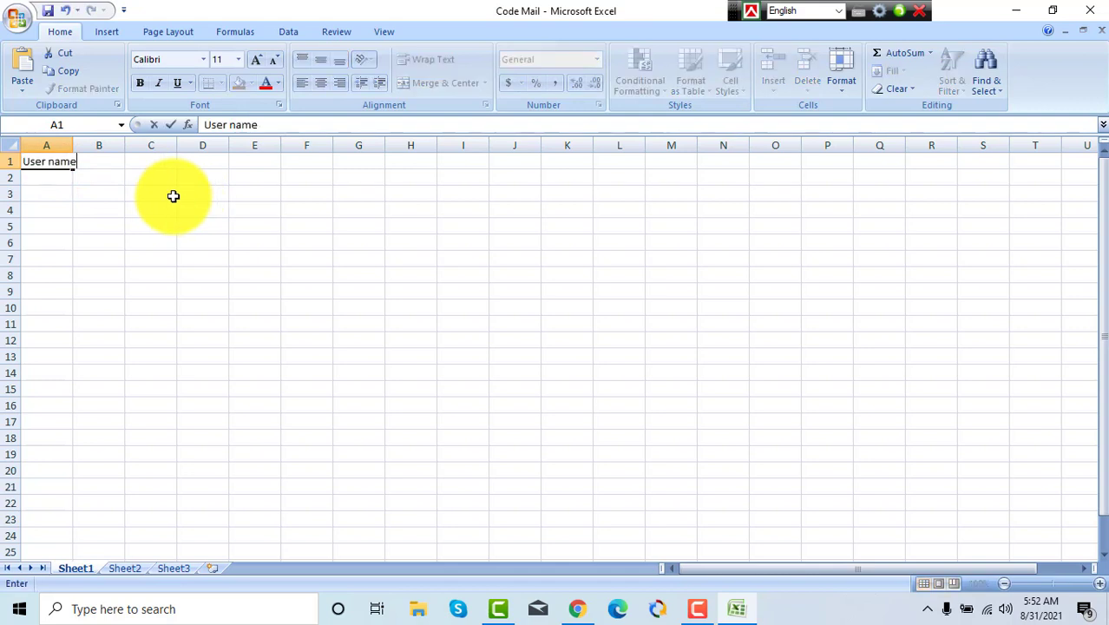
{"action": "left_click", "coordinate": [171, 193]}
{"action": "left_click_drag", "start_coordinate": [72, 144], "coordinate": [79, 144]}
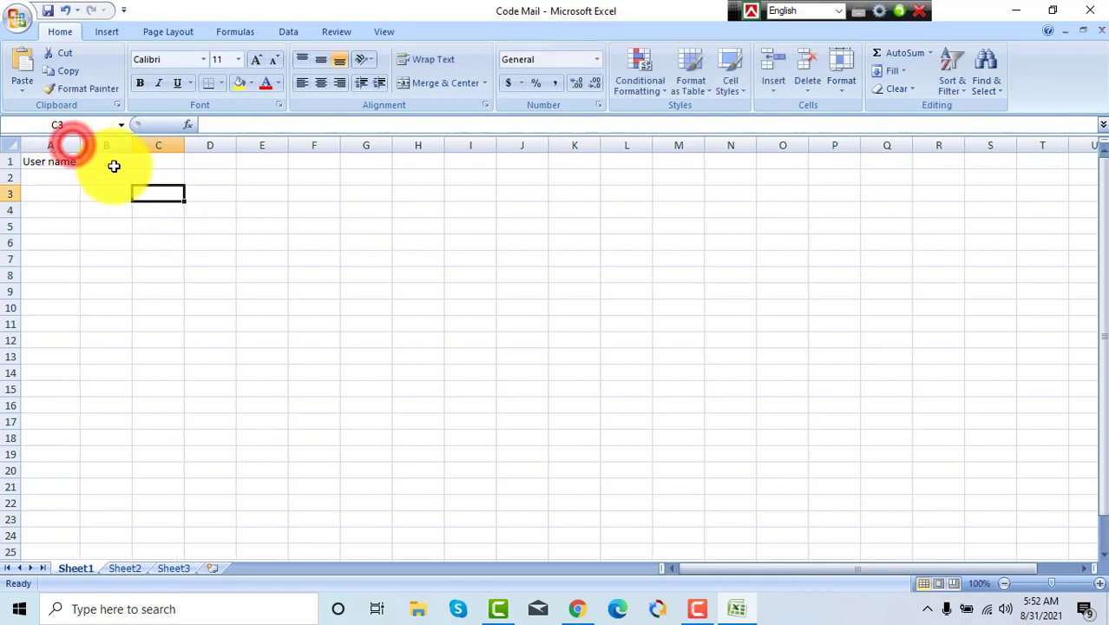
Add the headers 'Pass' in B1 and 'year' in C1
{"action": "left_click", "coordinate": [109, 162]}
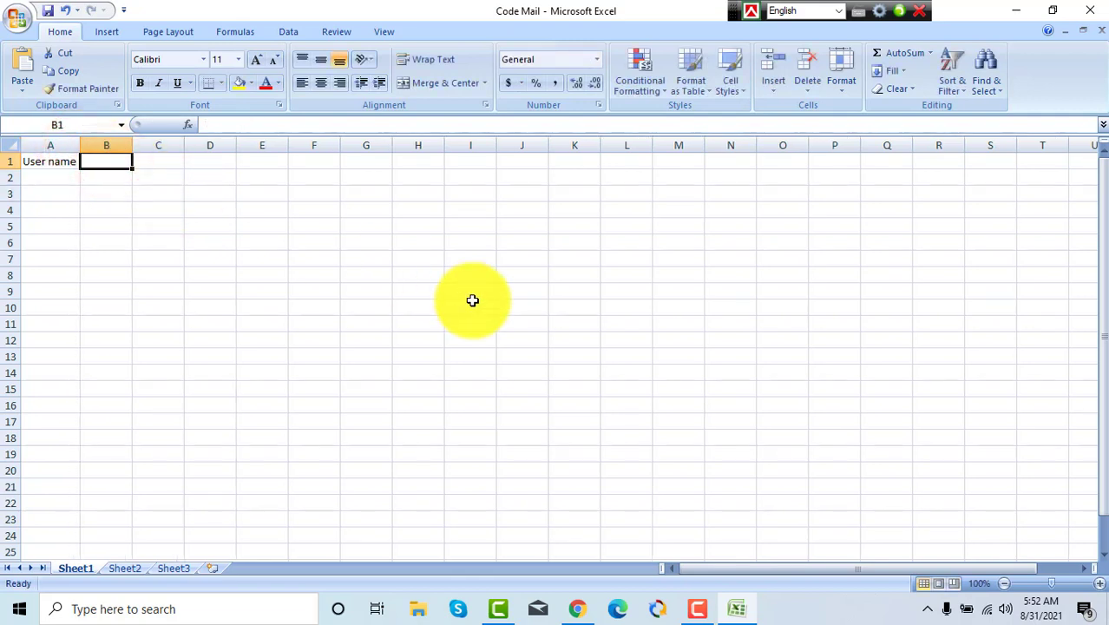
{"action": "type", "text": "Pass"}
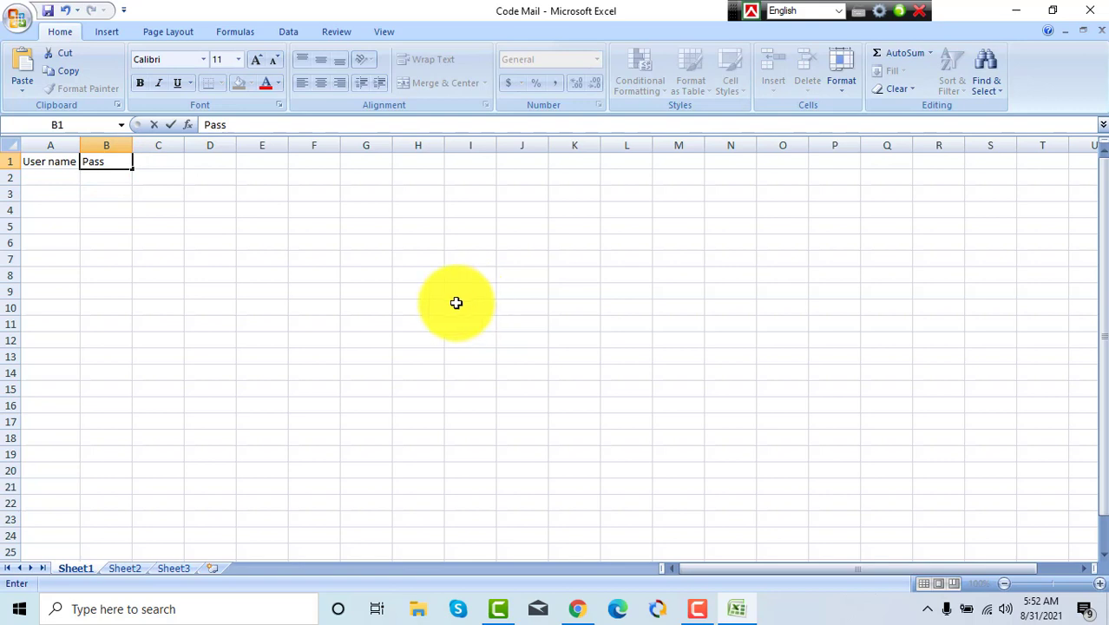
{"action": "left_click", "coordinate": [457, 303]}
{"action": "left_click", "coordinate": [168, 163]}
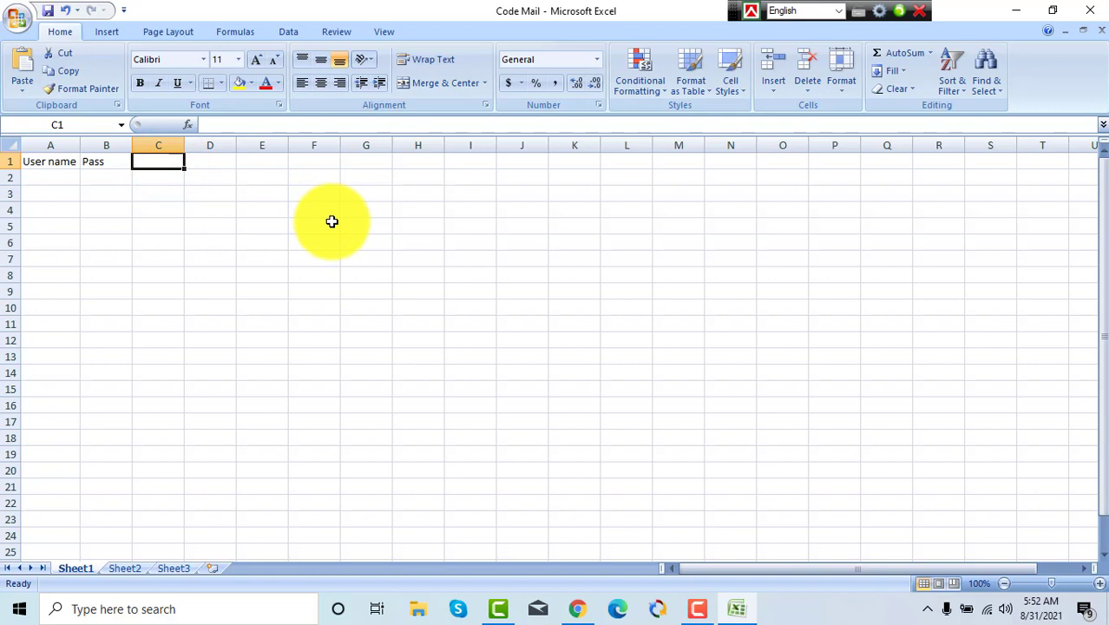
{"action": "type", "text": "ye"}
{"action": "type", "text": "ar"}
{"action": "left_click", "coordinate": [331, 221]}
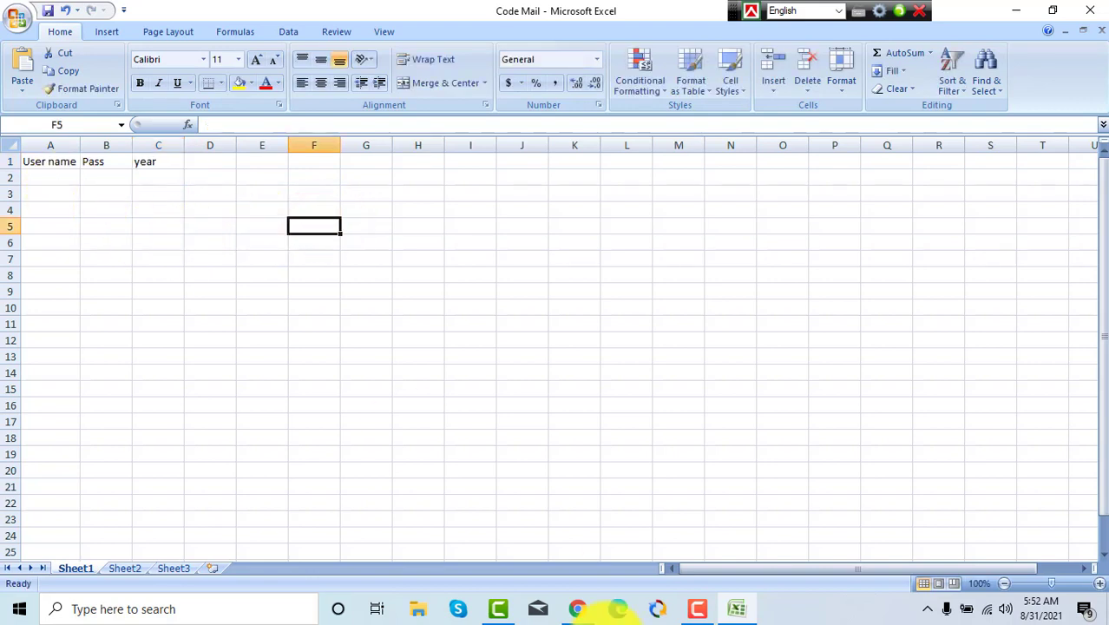
Paste the password from the browser into B2 and widen column B so it shows in full
{"action": "left_click", "coordinate": [733, 610]}
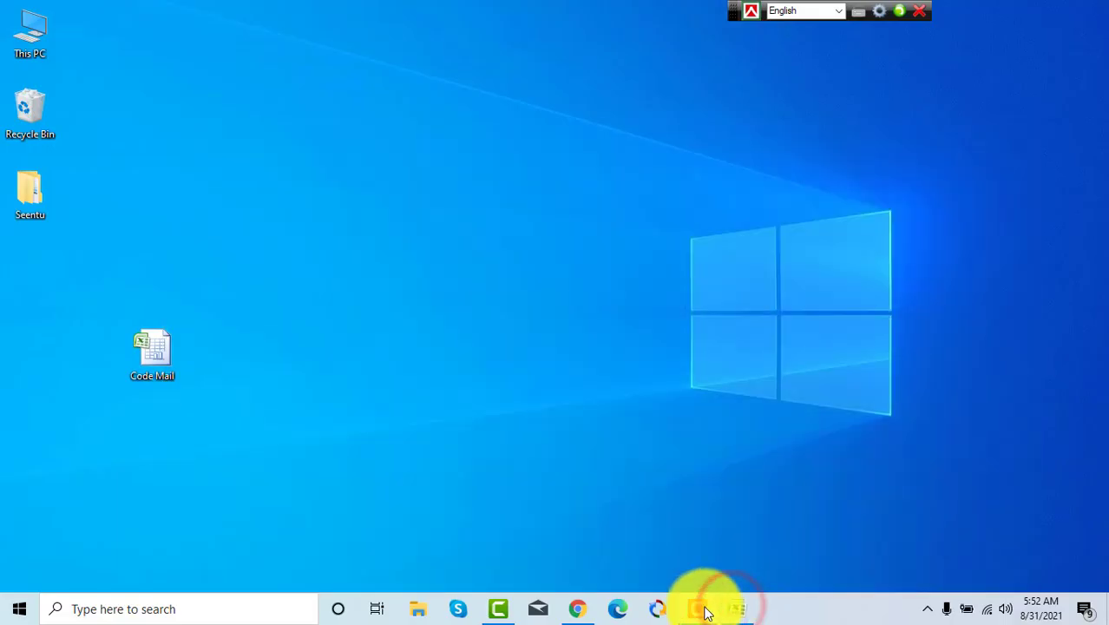
{"action": "left_click", "coordinate": [579, 608]}
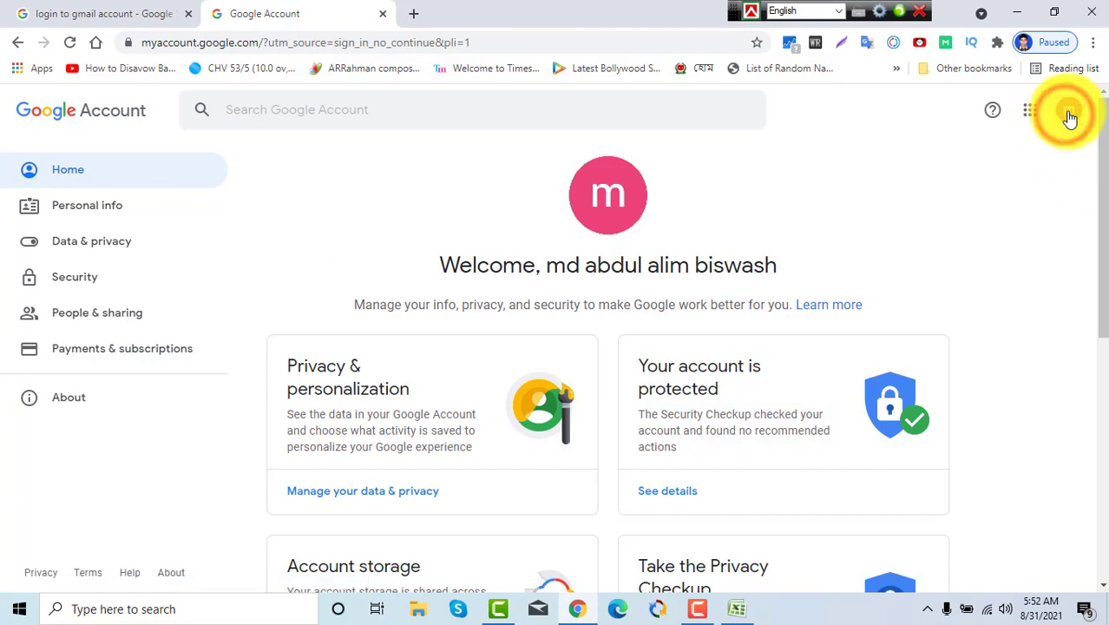
{"action": "left_click", "coordinate": [735, 611]}
{"action": "left_click", "coordinate": [101, 176]}
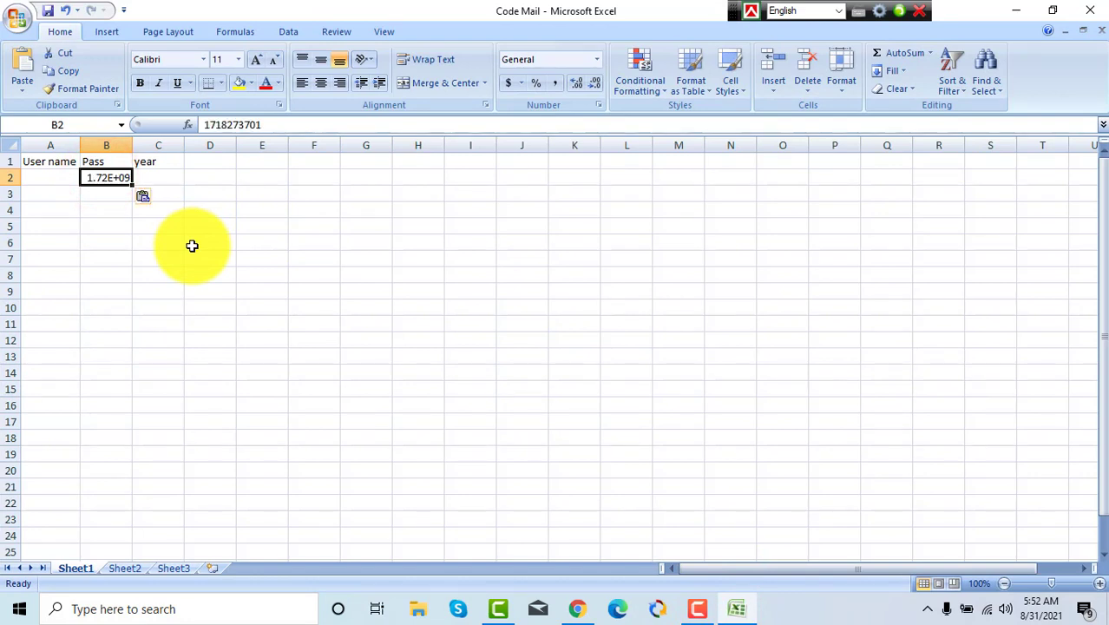
{"action": "double_click", "coordinate": [132, 141]}
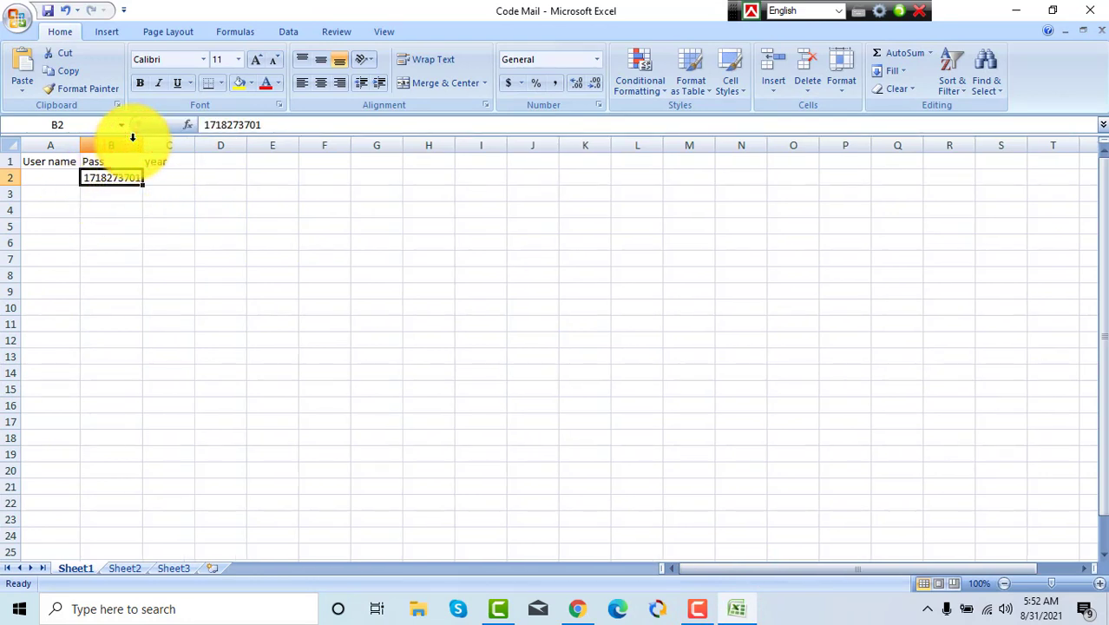
{"action": "left_click_drag", "start_coordinate": [143, 138], "coordinate": [166, 141]}
{"action": "left_click", "coordinate": [133, 235]}
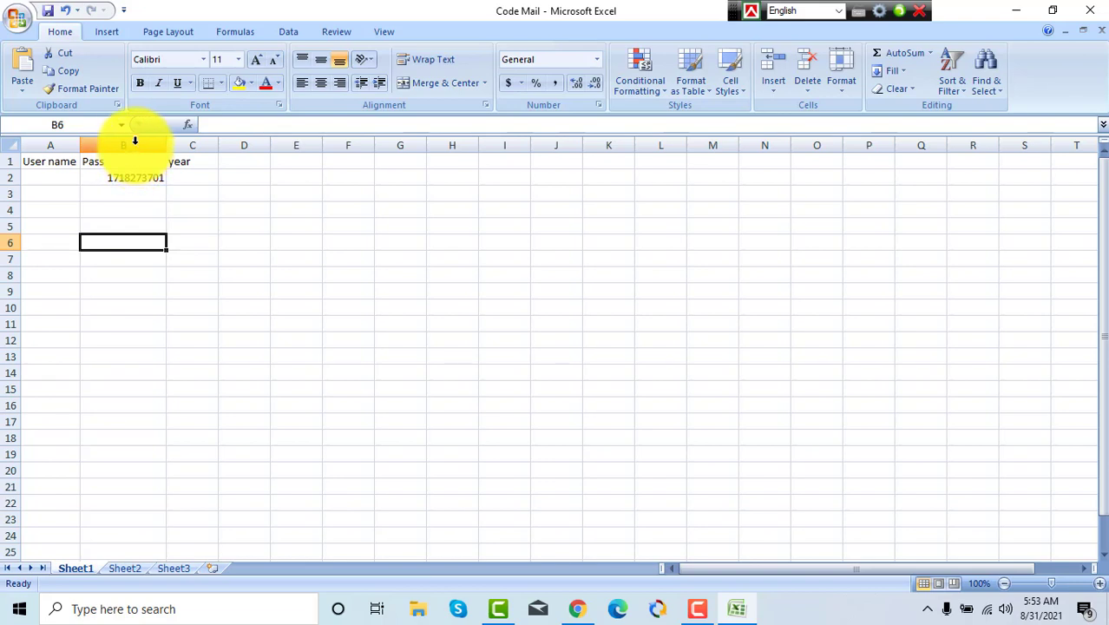
Format column B as Text and re-enter B2 so the password keeps its leading zero
{"action": "left_click", "coordinate": [134, 140]}
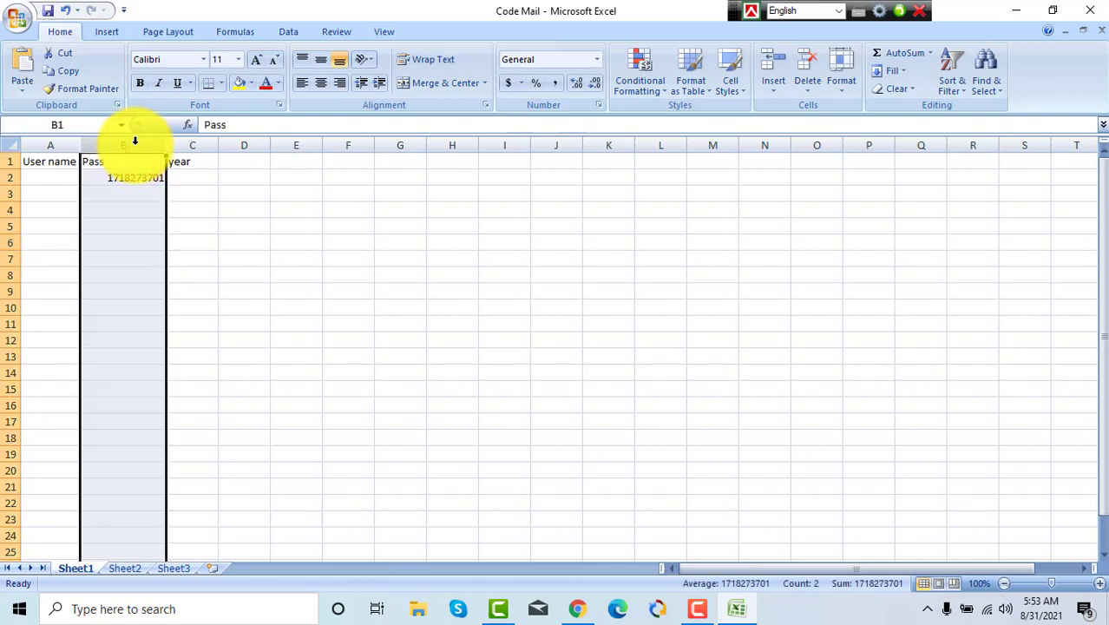
{"action": "right_click", "coordinate": [123, 215]}
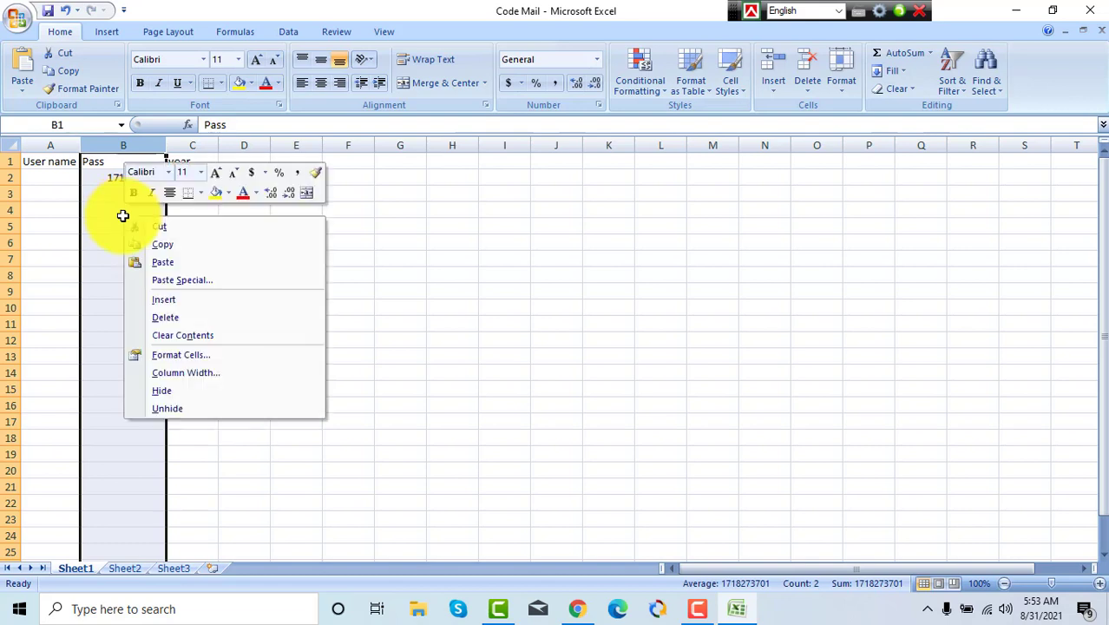
{"action": "left_click", "coordinate": [190, 355]}
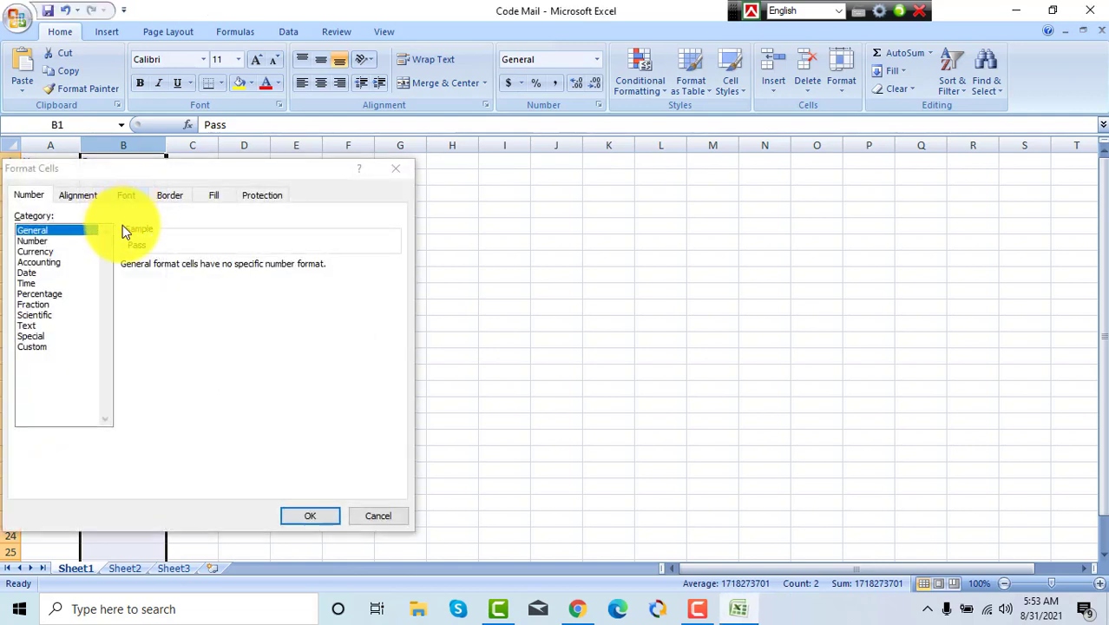
{"action": "left_click_drag", "start_coordinate": [145, 170], "coordinate": [583, 130]}
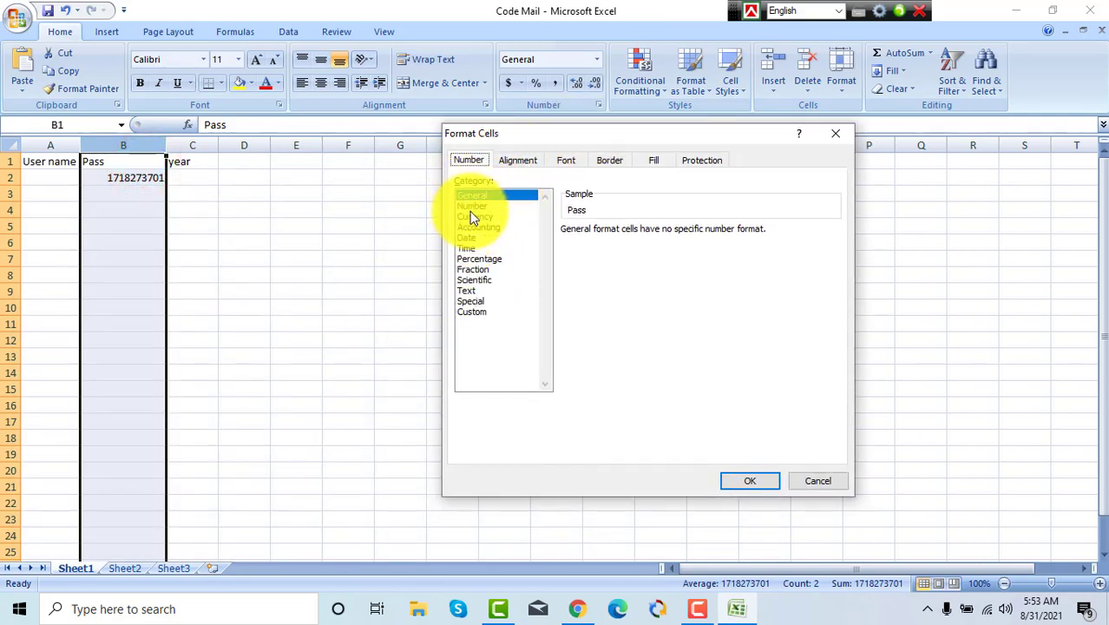
{"action": "left_click", "coordinate": [466, 292]}
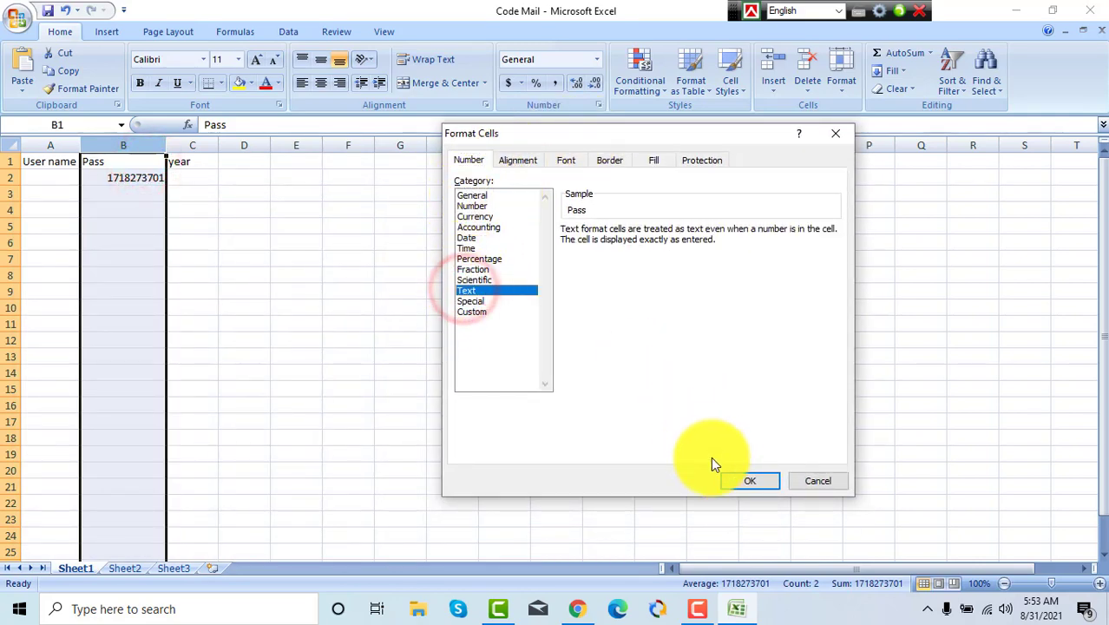
{"action": "left_click", "coordinate": [746, 481]}
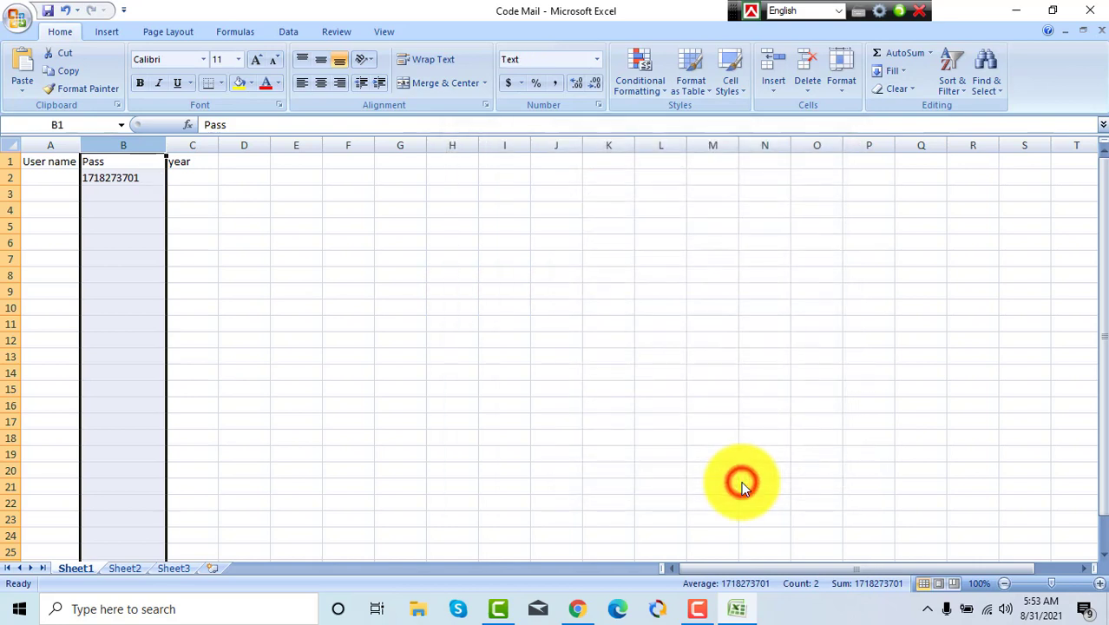
{"action": "double_click", "coordinate": [85, 177]}
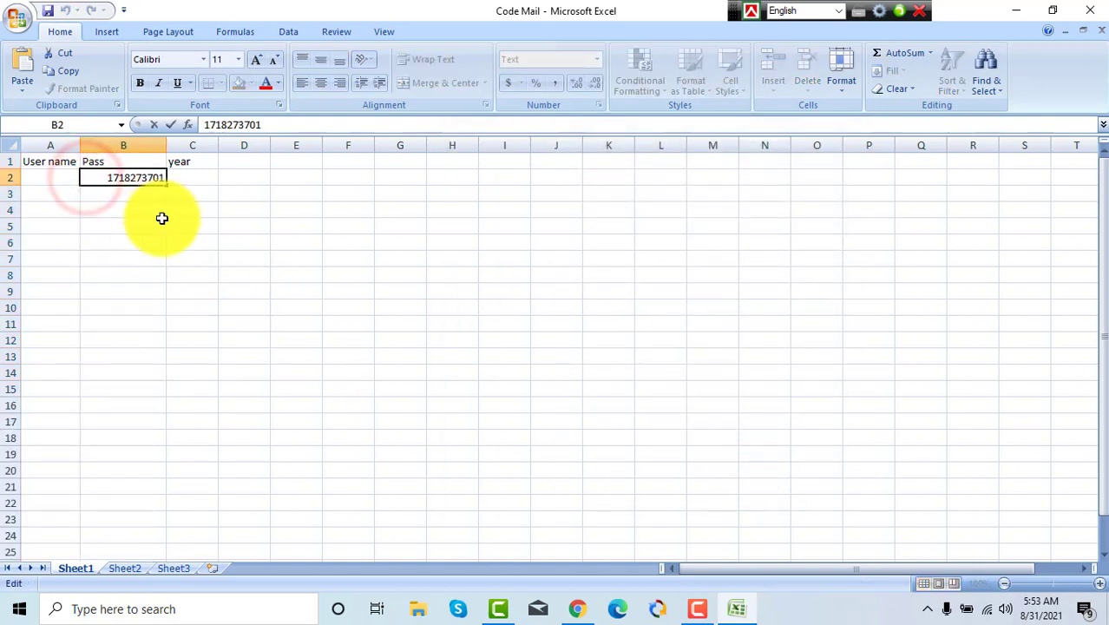
{"action": "left_click", "coordinate": [298, 243]}
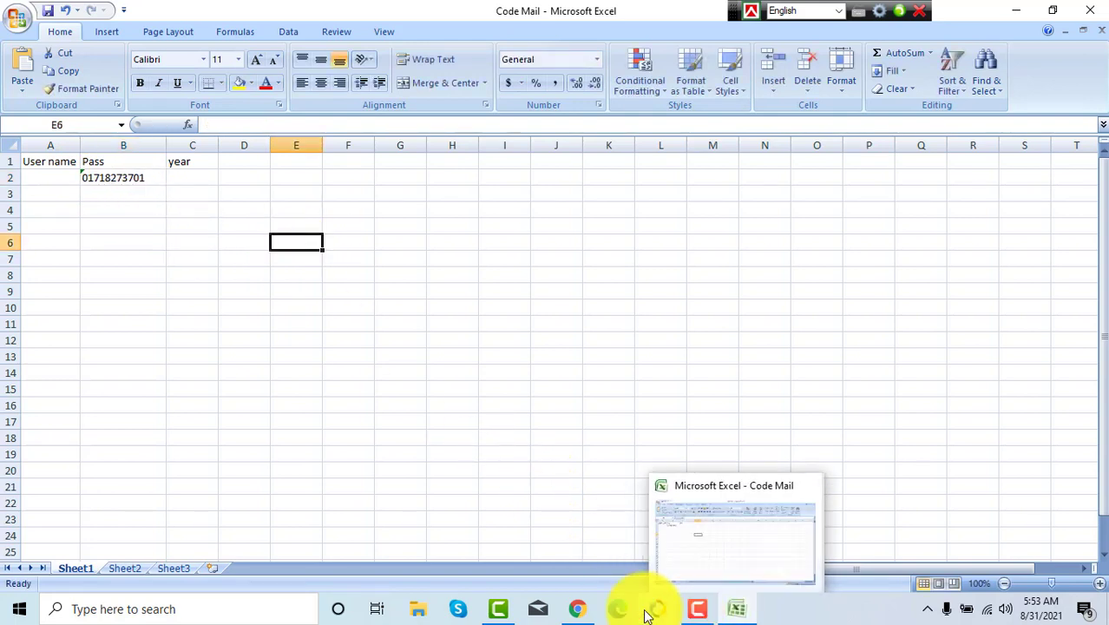
Copy the signed-in account's e-mail address from the Google Account page and return to Excel
{"action": "mouse_move", "coordinate": [577, 608]}
{"action": "left_click", "coordinate": [577, 572]}
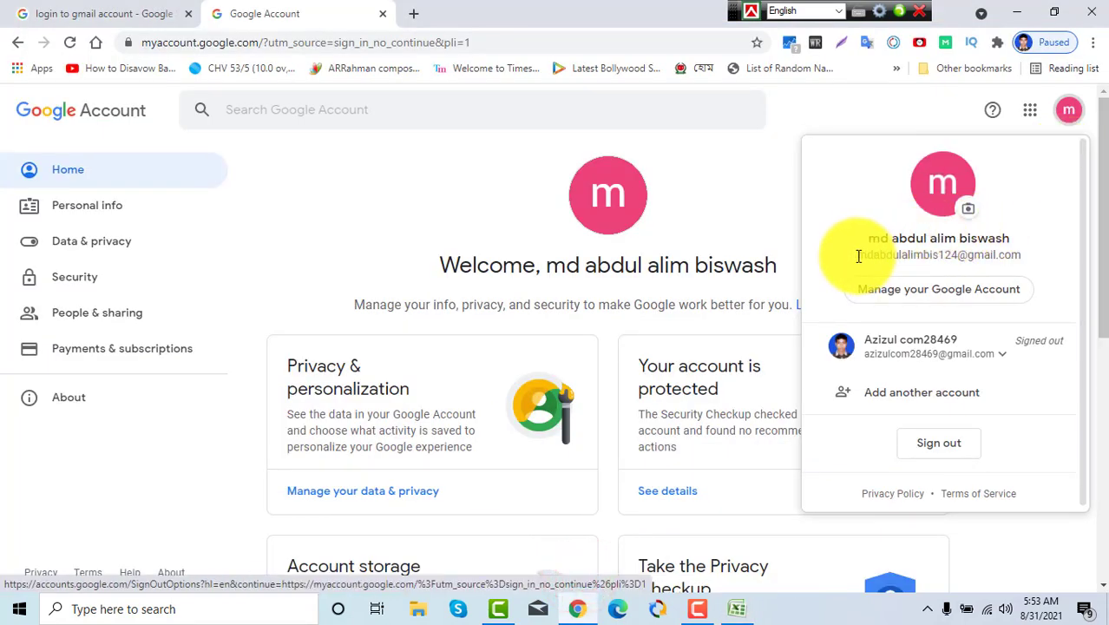
{"action": "left_click_drag", "start_coordinate": [856, 254], "coordinate": [1020, 258]}
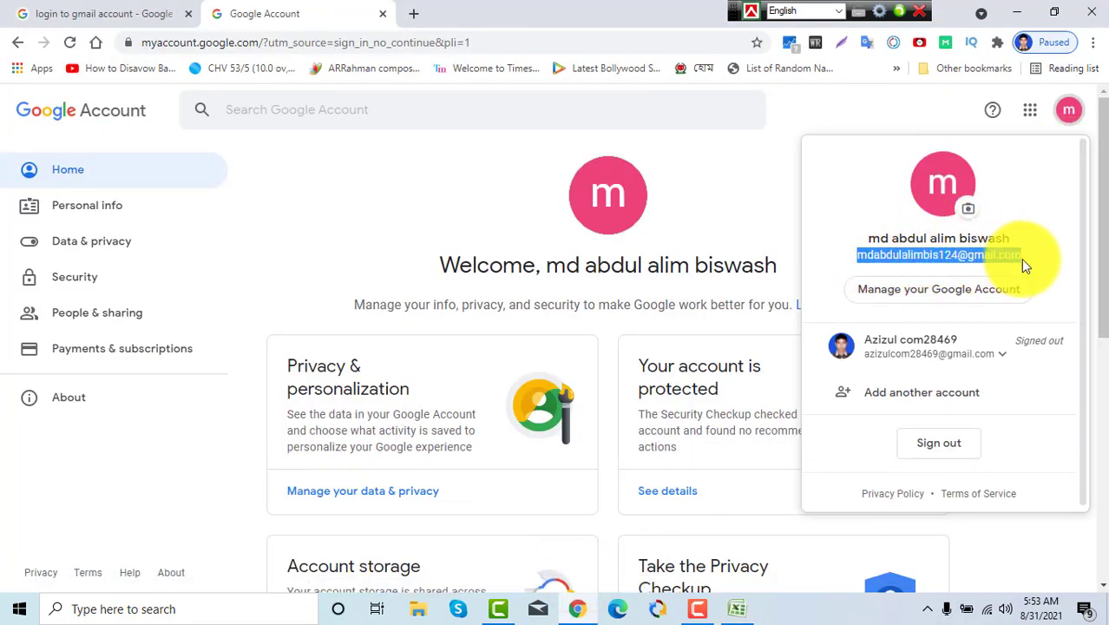
{"action": "right_click", "coordinate": [958, 255]}
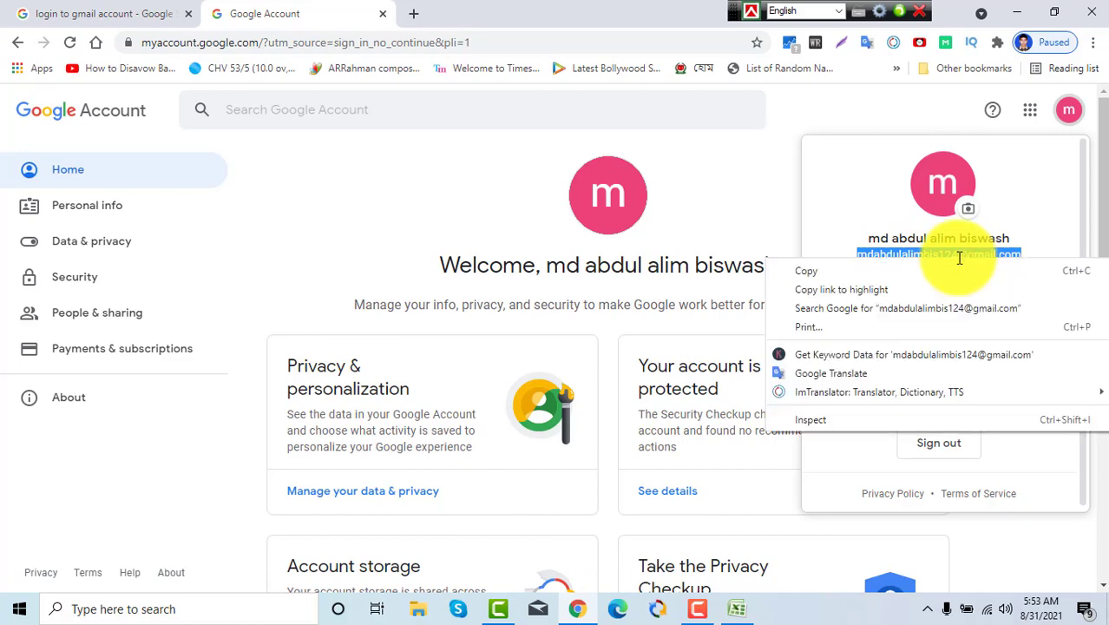
{"action": "left_click", "coordinate": [873, 270]}
{"action": "left_click", "coordinate": [737, 608]}
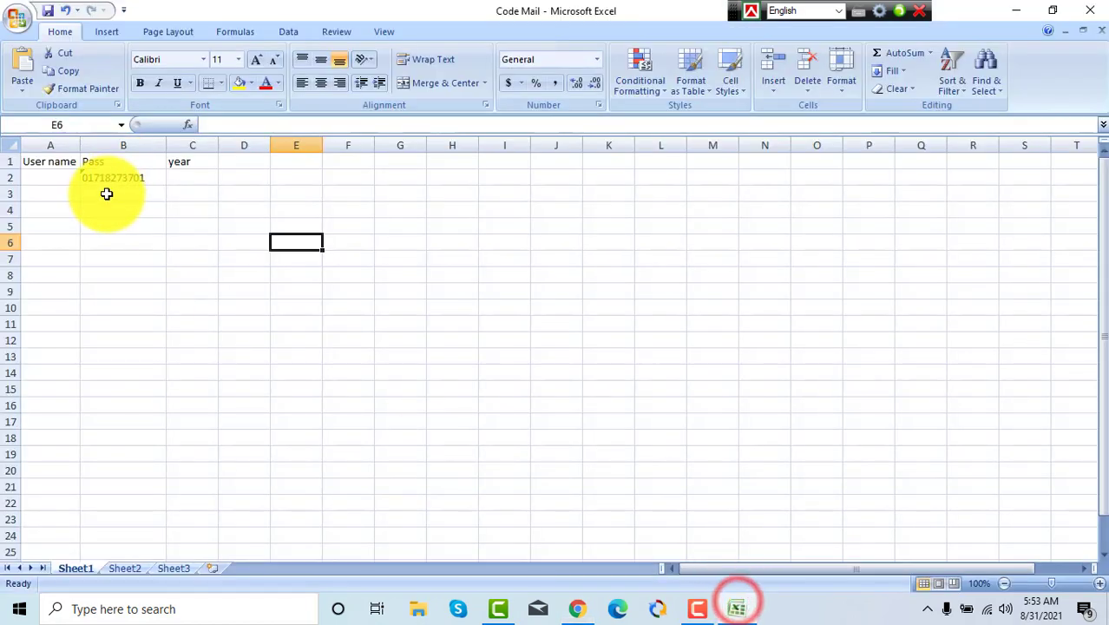
Paste the account's e-mail address into A2 and autofit column A to fit it
{"action": "left_click", "coordinate": [54, 177]}
{"action": "key", "text": "ctrl+v"}
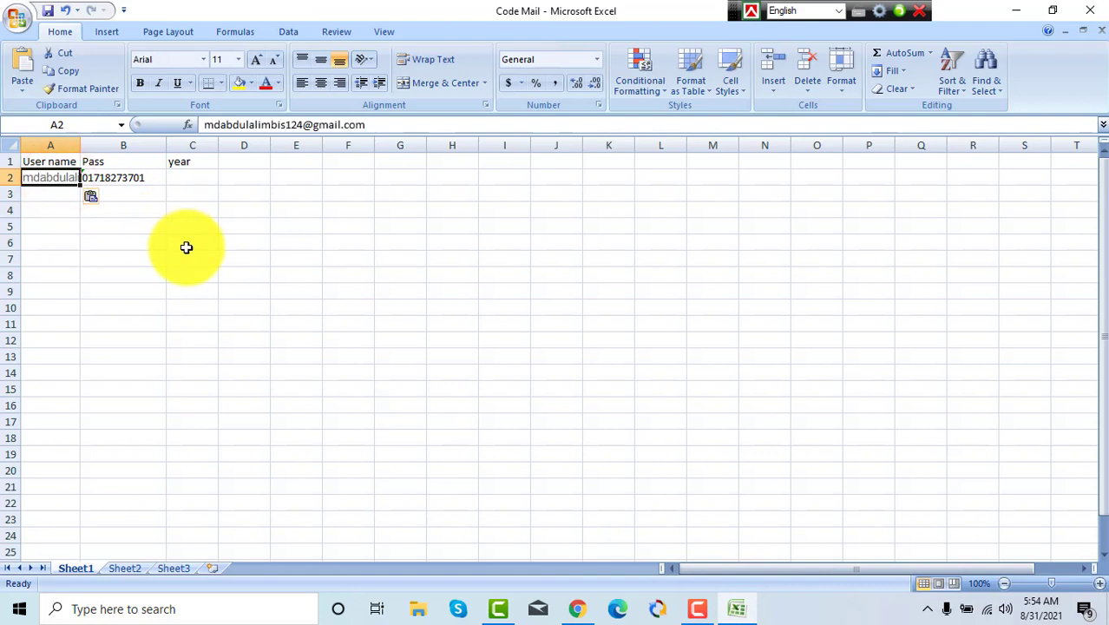
{"action": "double_click", "coordinate": [80, 145]}
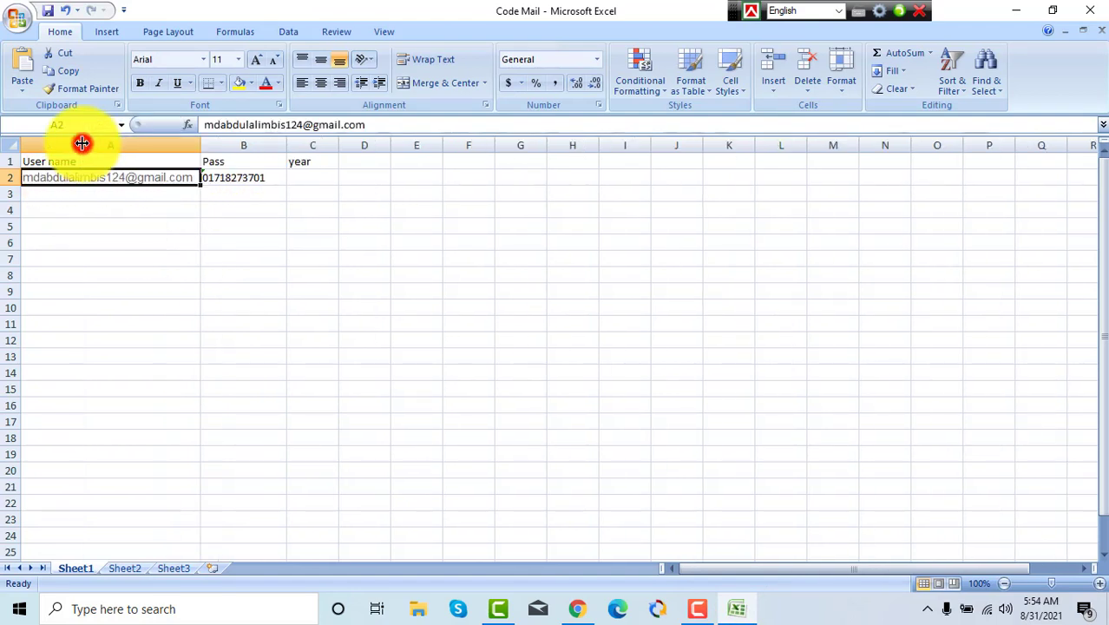
{"action": "left_click", "coordinate": [250, 241]}
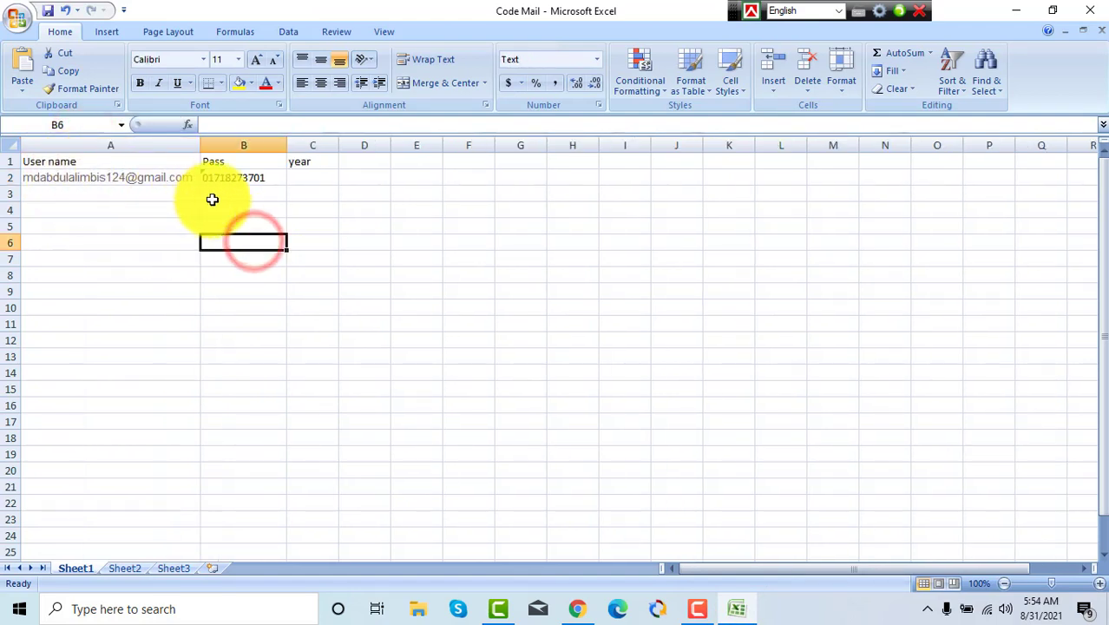
{"action": "left_click", "coordinate": [246, 178]}
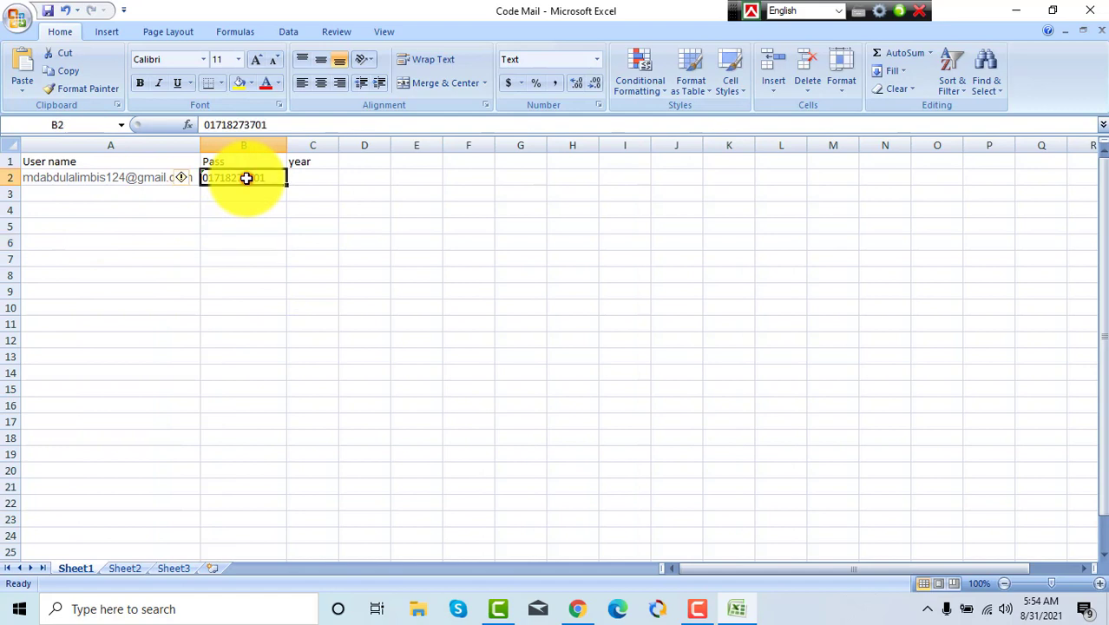
{"action": "left_click", "coordinate": [311, 176]}
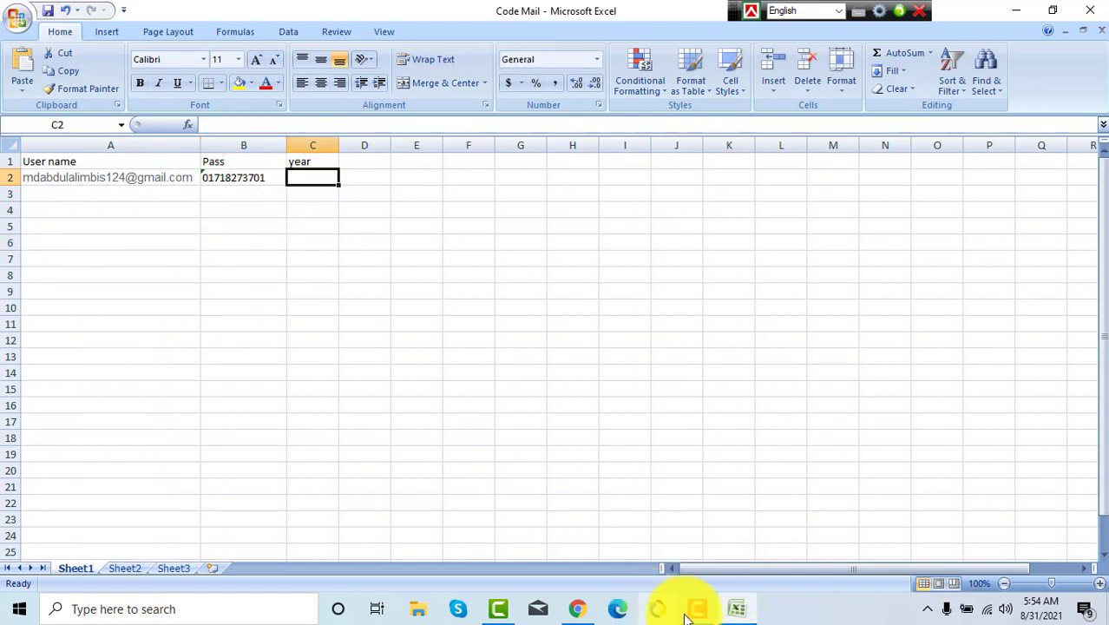
Open Gmail in a new tab from the Google apps grid
{"action": "mouse_move", "coordinate": [579, 612]}
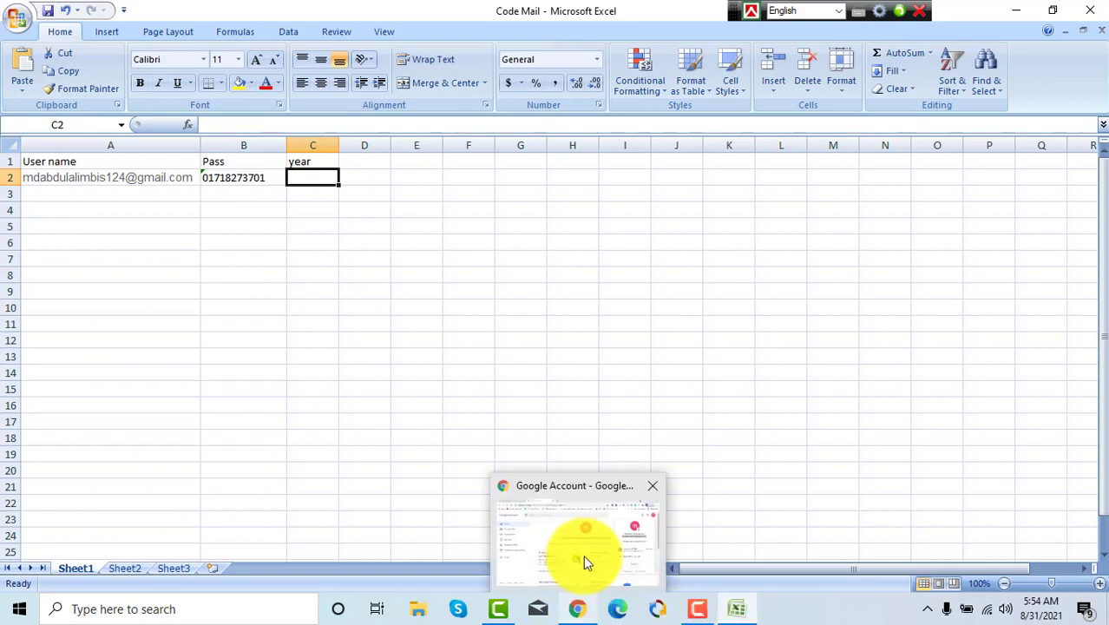
{"action": "left_click", "coordinate": [582, 552]}
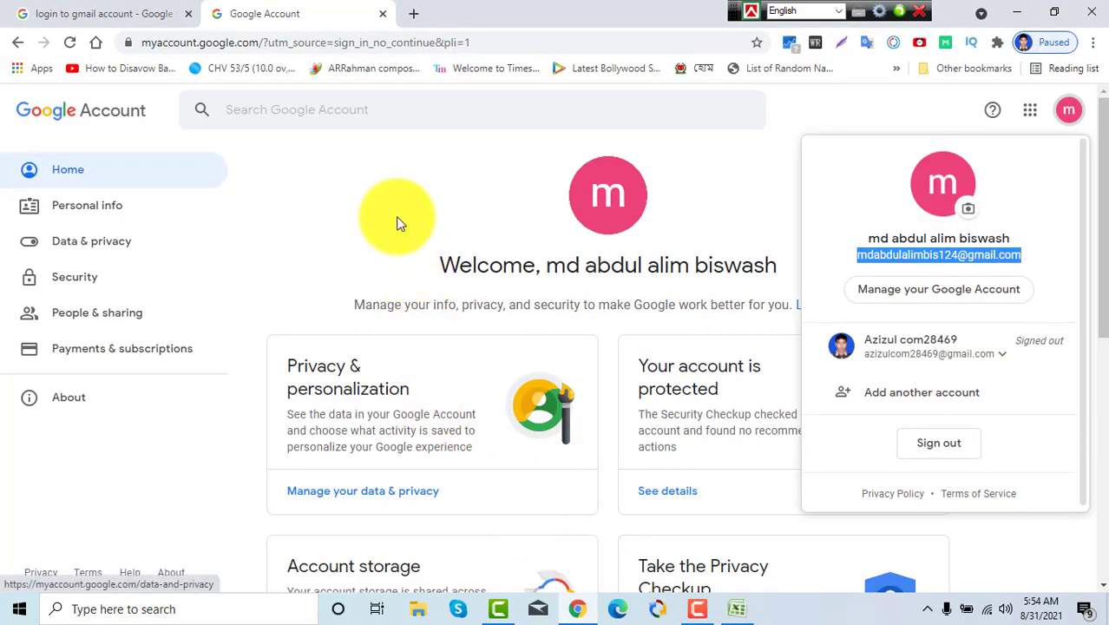
{"action": "left_click", "coordinate": [349, 209]}
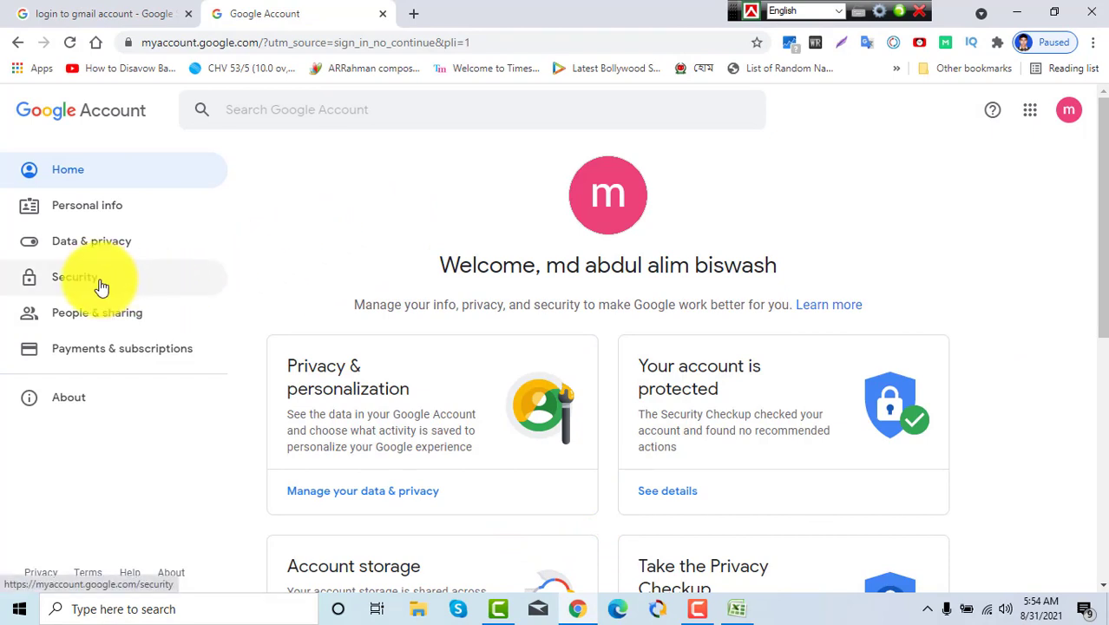
{"action": "left_click", "coordinate": [1070, 111]}
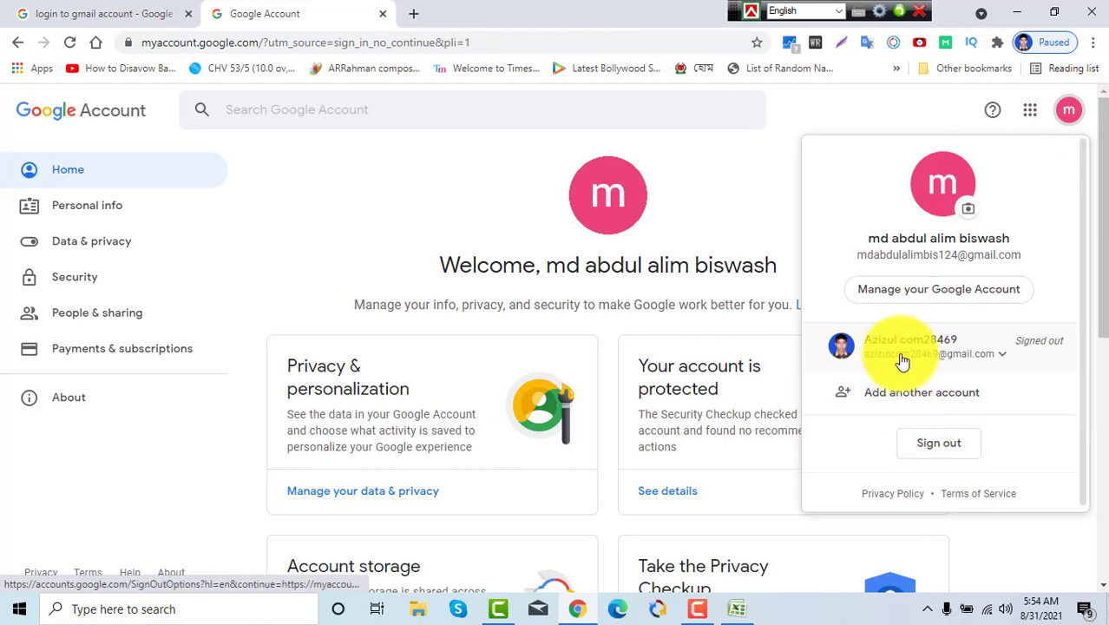
{"action": "left_click", "coordinate": [716, 183]}
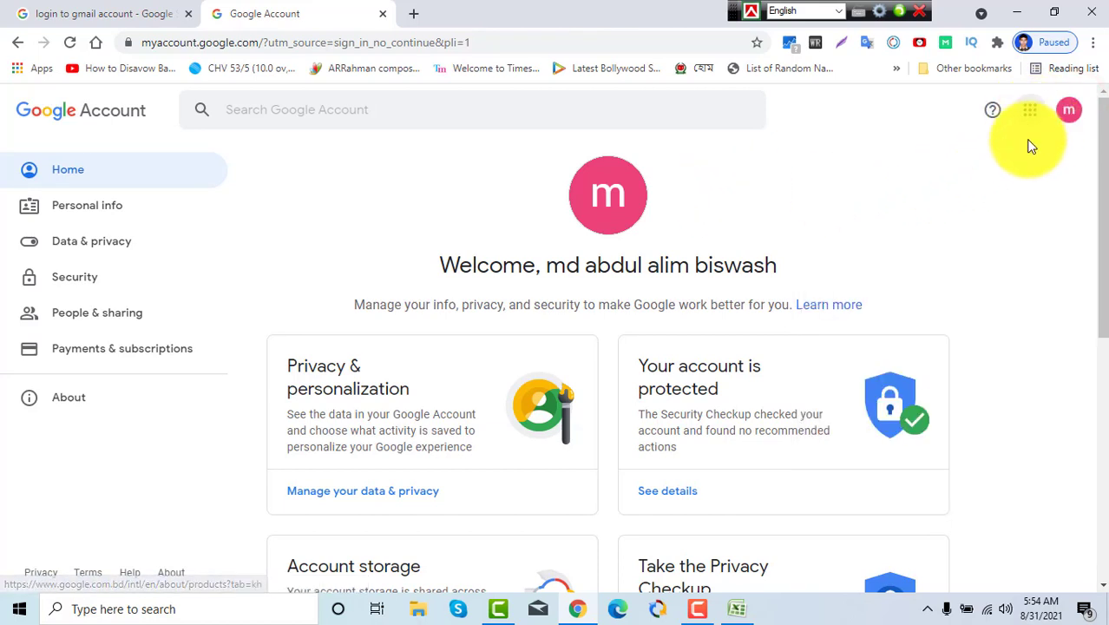
{"action": "left_click", "coordinate": [1030, 111]}
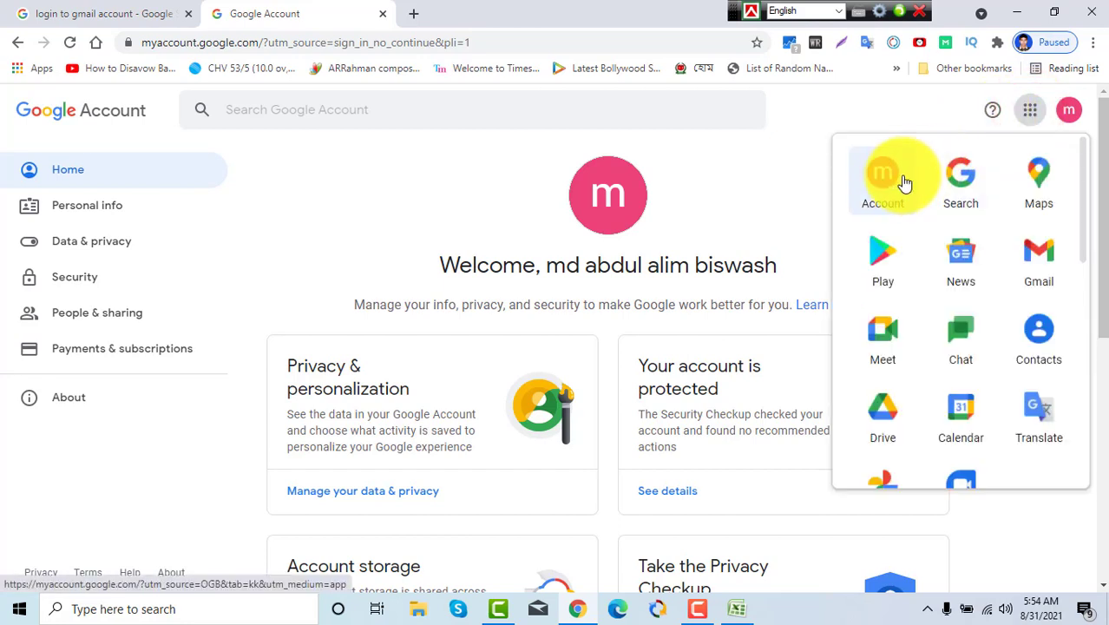
{"action": "left_click", "coordinate": [1041, 265]}
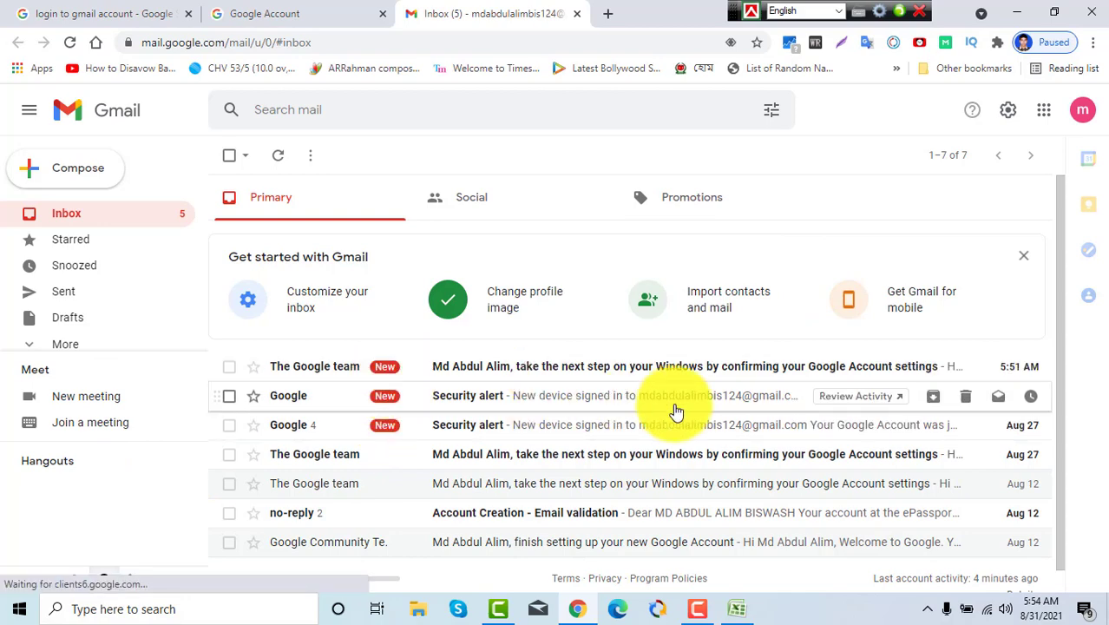
{"action": "scroll", "coordinate": [945, 499], "scroll_direction": "down", "scroll_amount": 1}
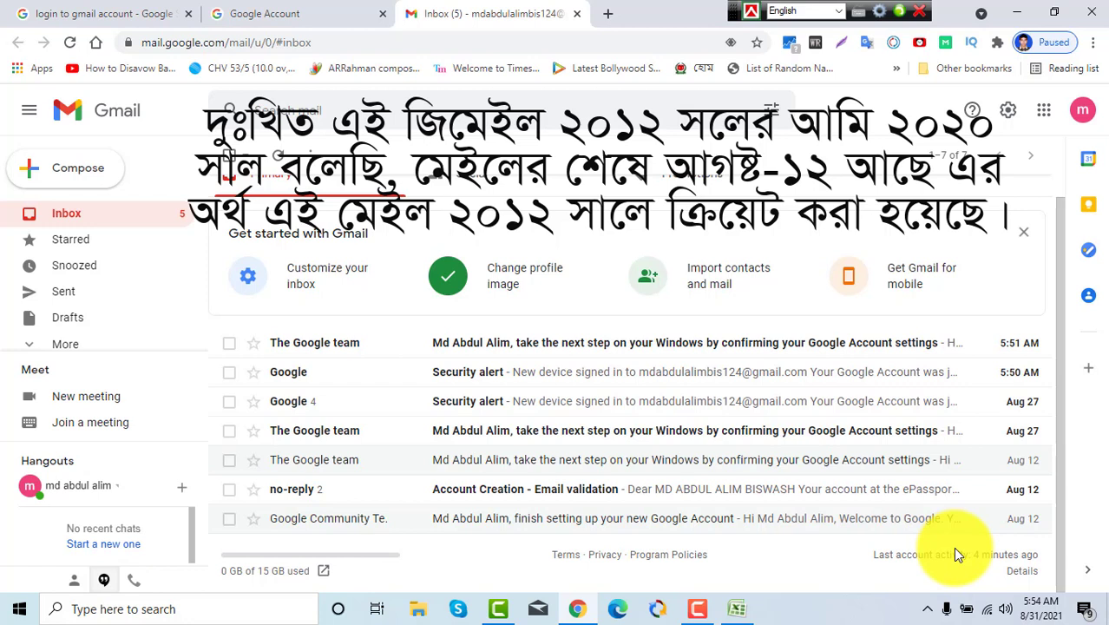
{"action": "mouse_move", "coordinate": [998, 531]}
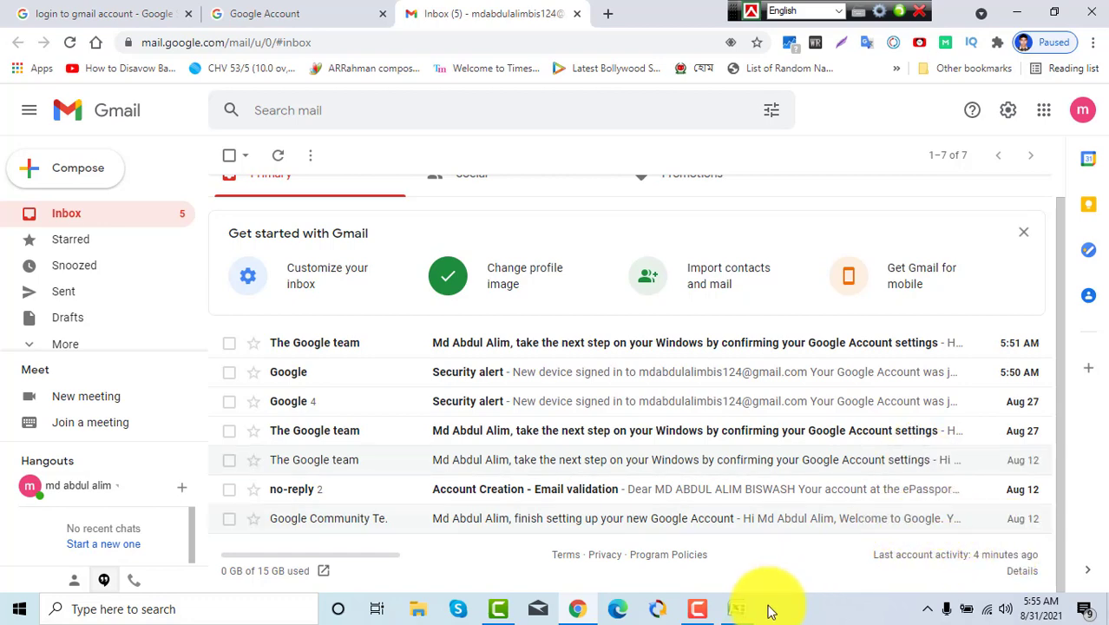
Enter 2020 under year in C2 and insert a blank column C ahead of it
{"action": "mouse_move", "coordinate": [735, 602]}
{"action": "left_click", "coordinate": [732, 555]}
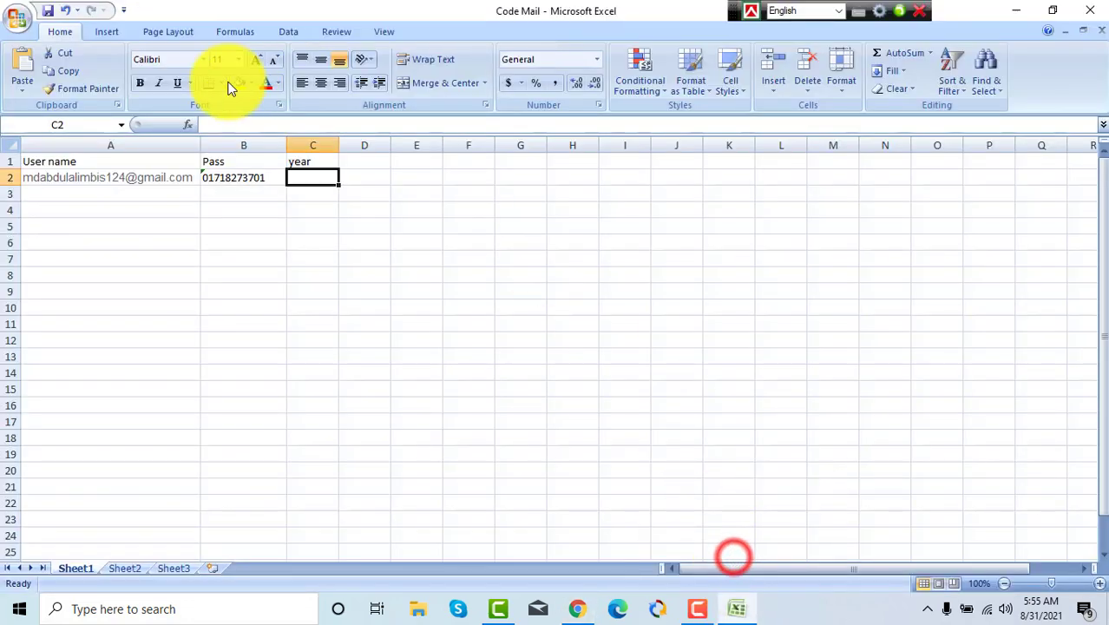
{"action": "type", "text": "2020"}
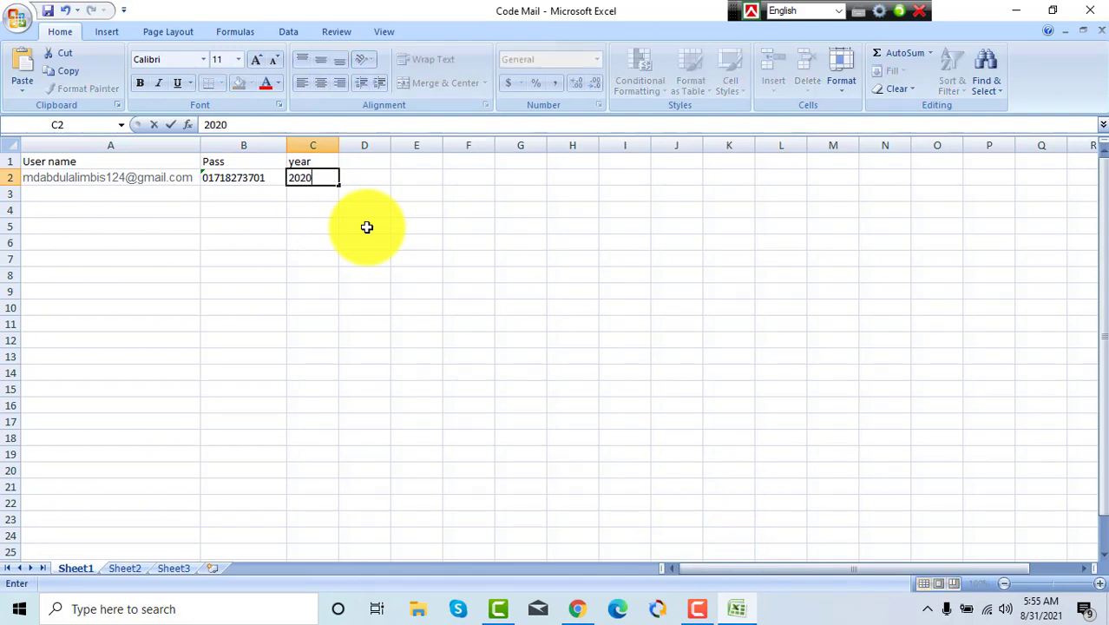
{"action": "left_click", "coordinate": [347, 259]}
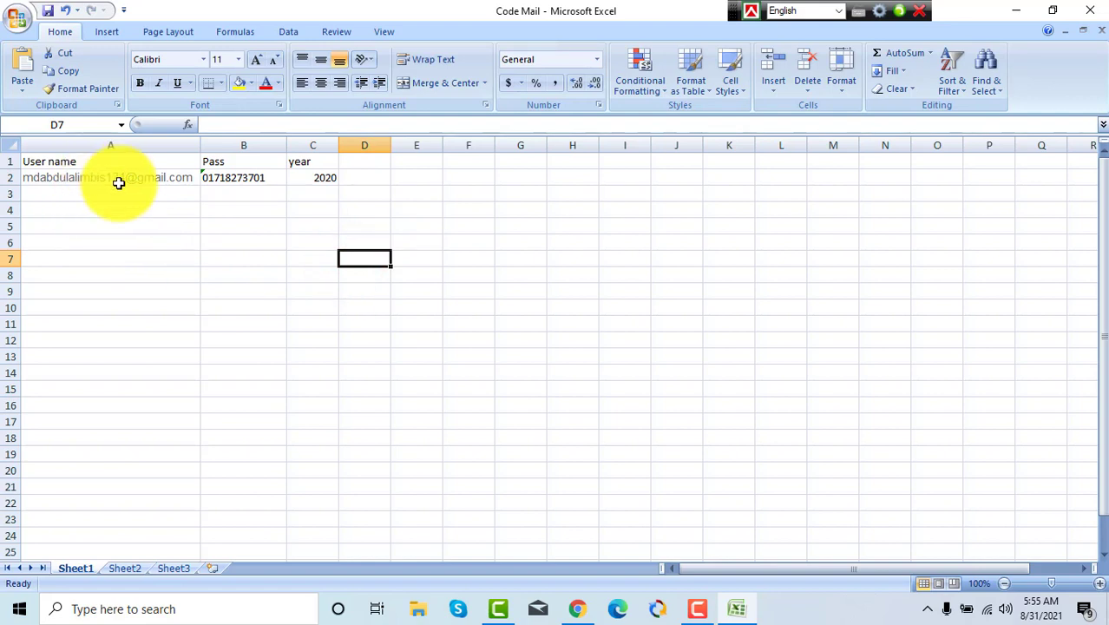
{"action": "left_click", "coordinate": [276, 182]}
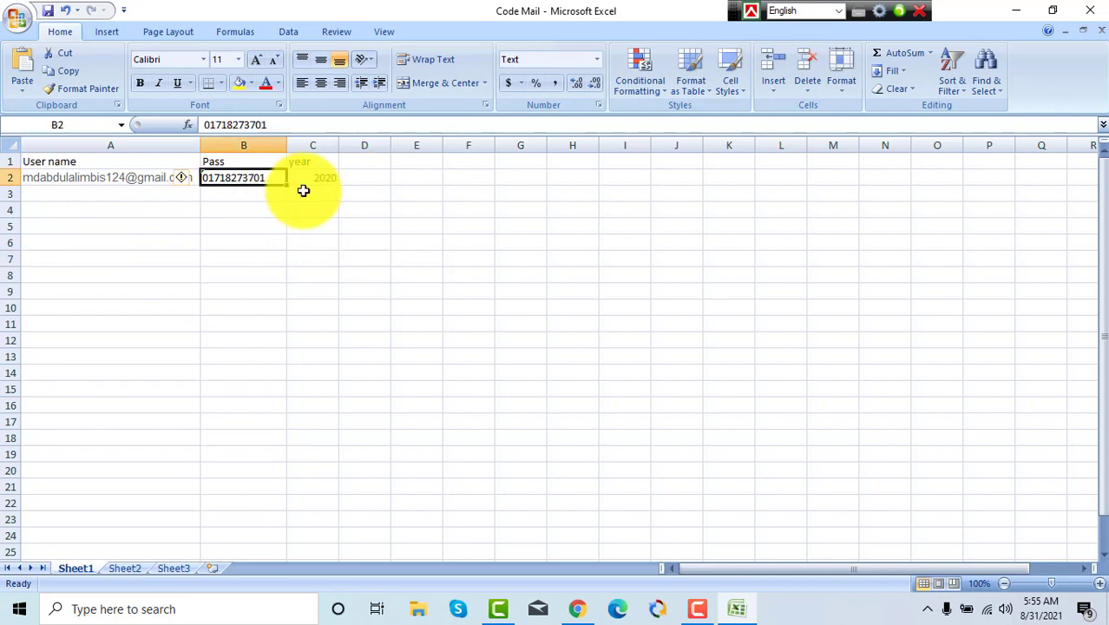
{"action": "left_click", "coordinate": [318, 178]}
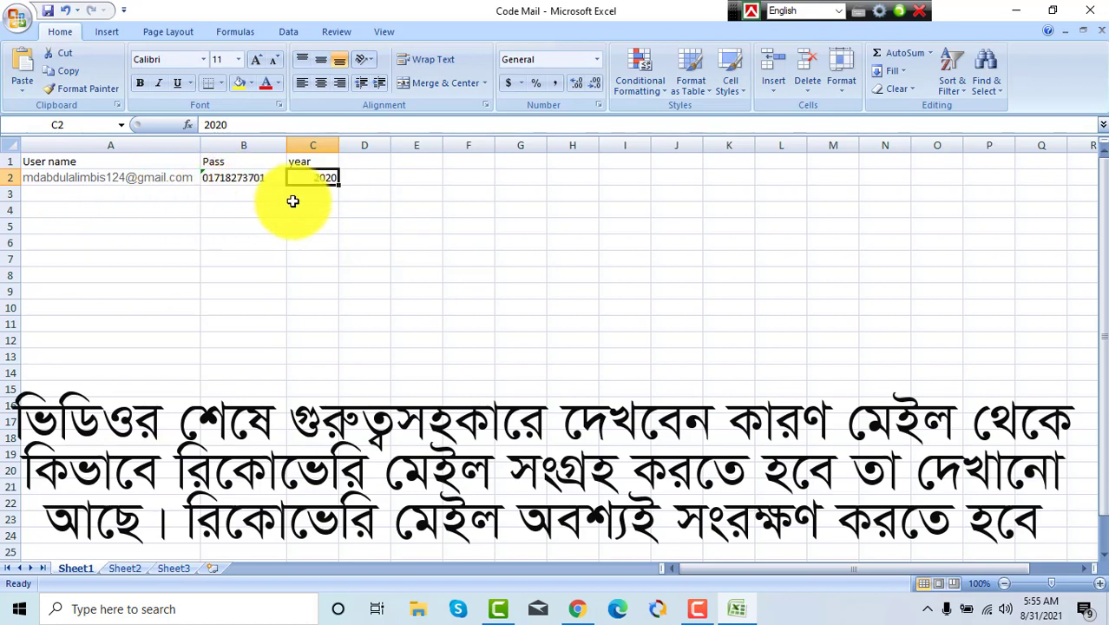
{"action": "left_click", "coordinate": [373, 179]}
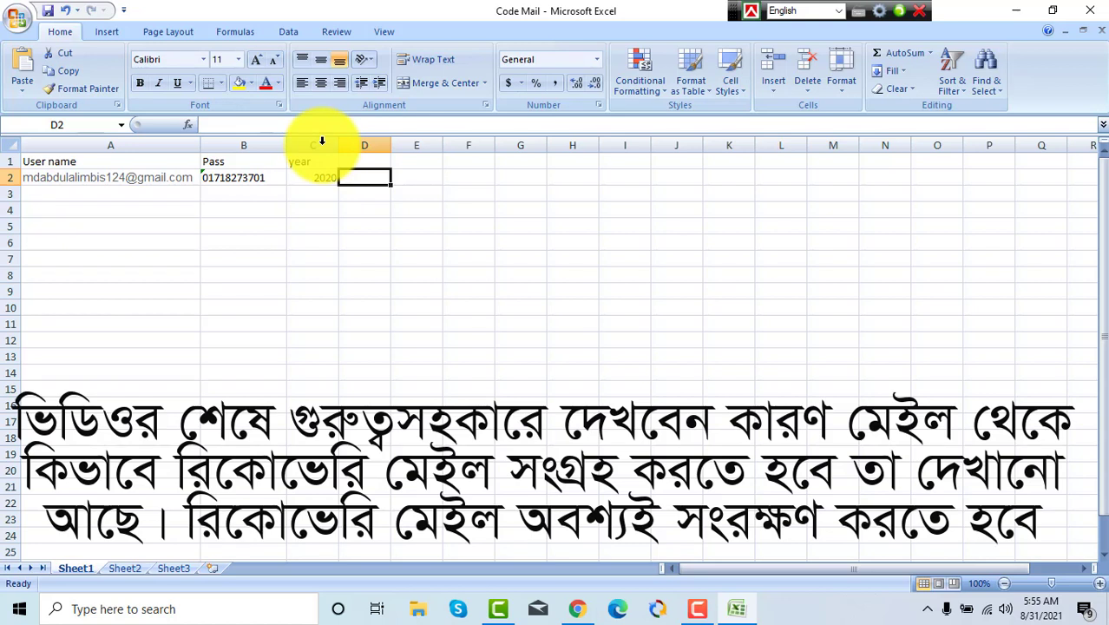
{"action": "left_click", "coordinate": [321, 144]}
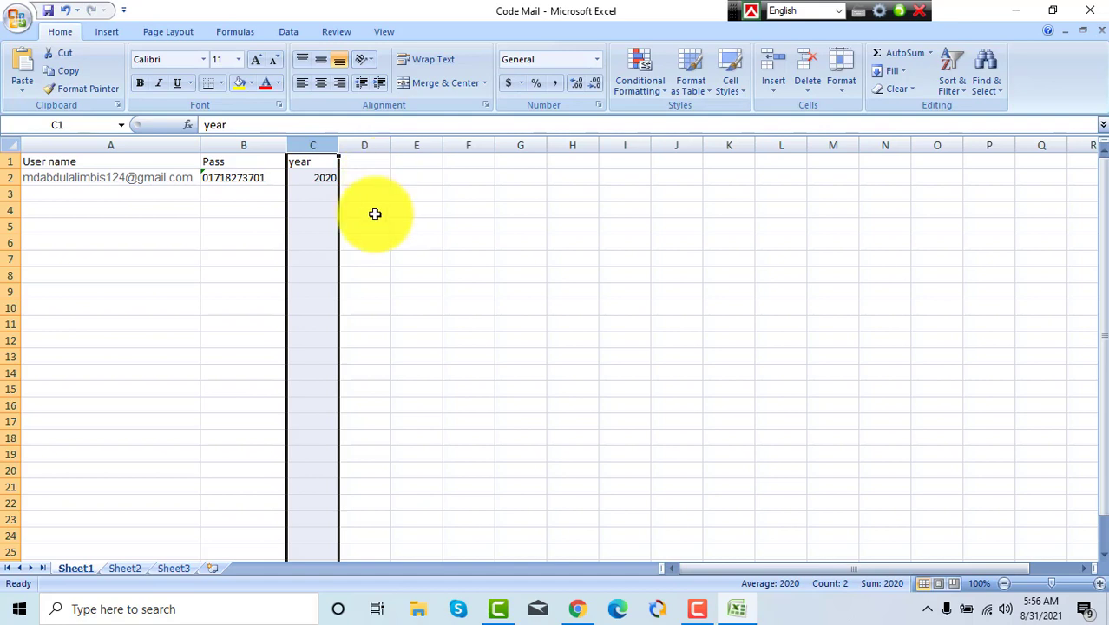
{"action": "key", "text": "ctrl+shift+plus"}
{"action": "left_click", "coordinate": [427, 241]}
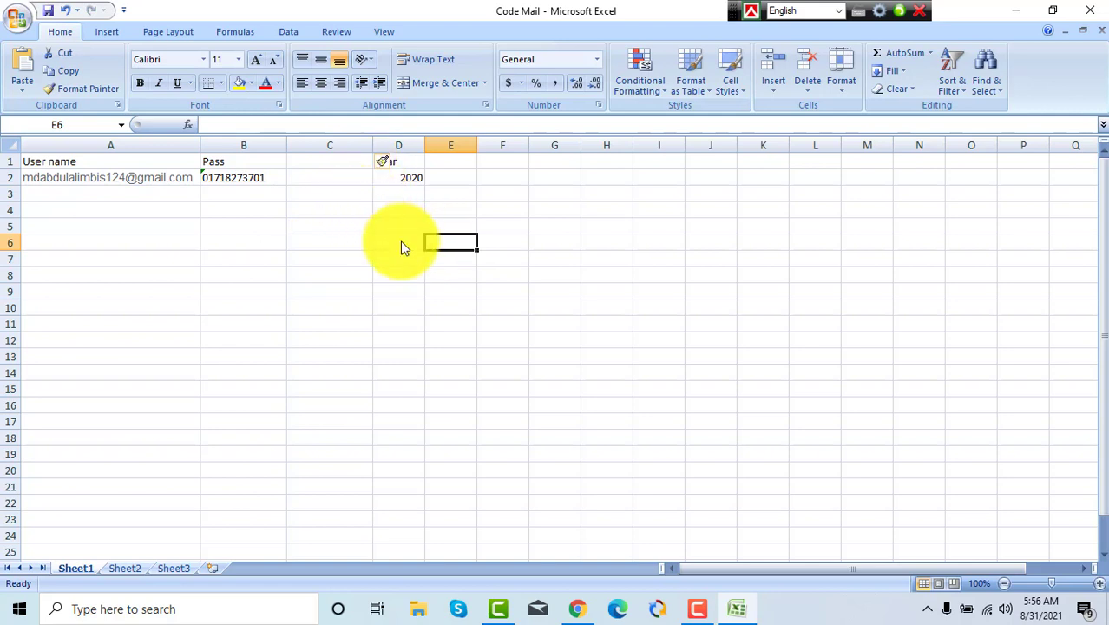
Change the password's last digit in B2 to 2 and bring the Gmail inbox back up
{"action": "double_click", "coordinate": [267, 177]}
{"action": "key", "text": "BackSpace"}
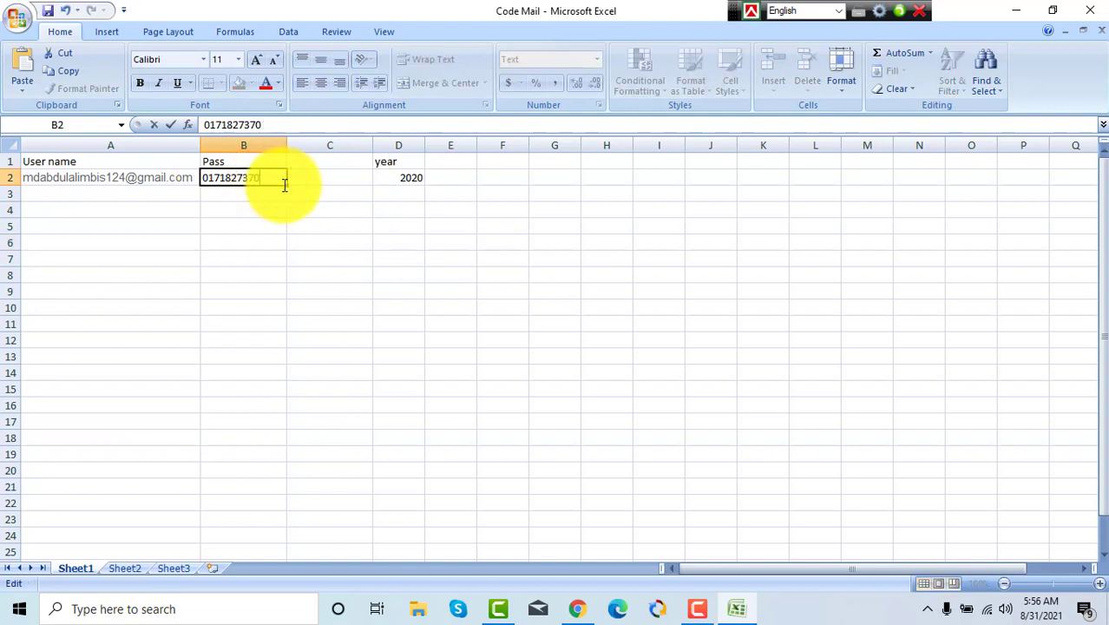
{"action": "type", "text": "2"}
{"action": "left_click", "coordinate": [332, 273]}
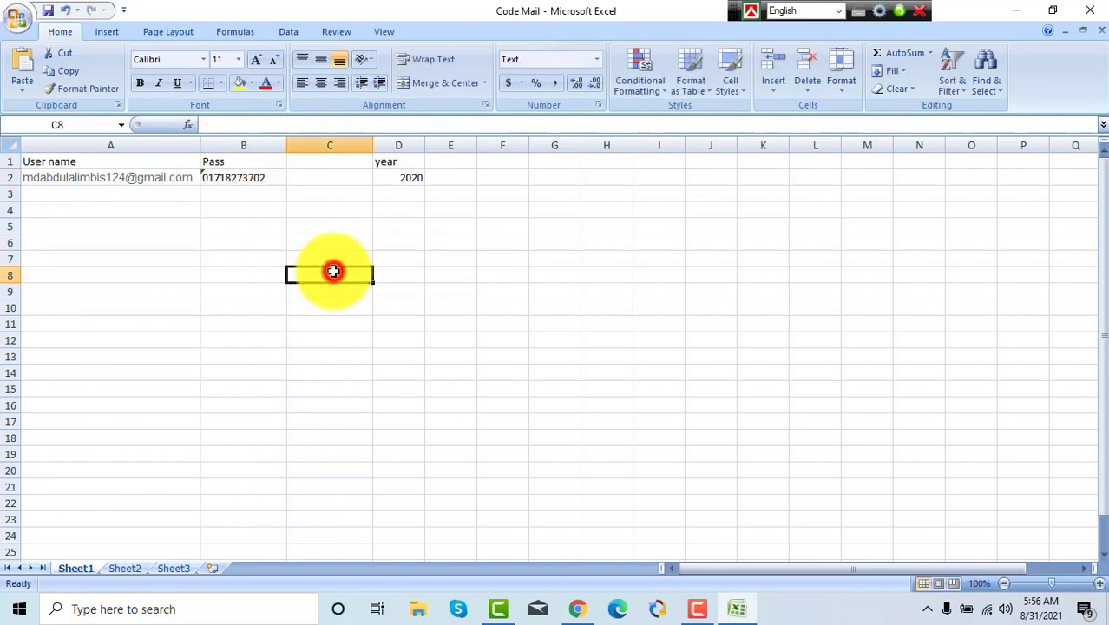
{"action": "left_click", "coordinate": [576, 608]}
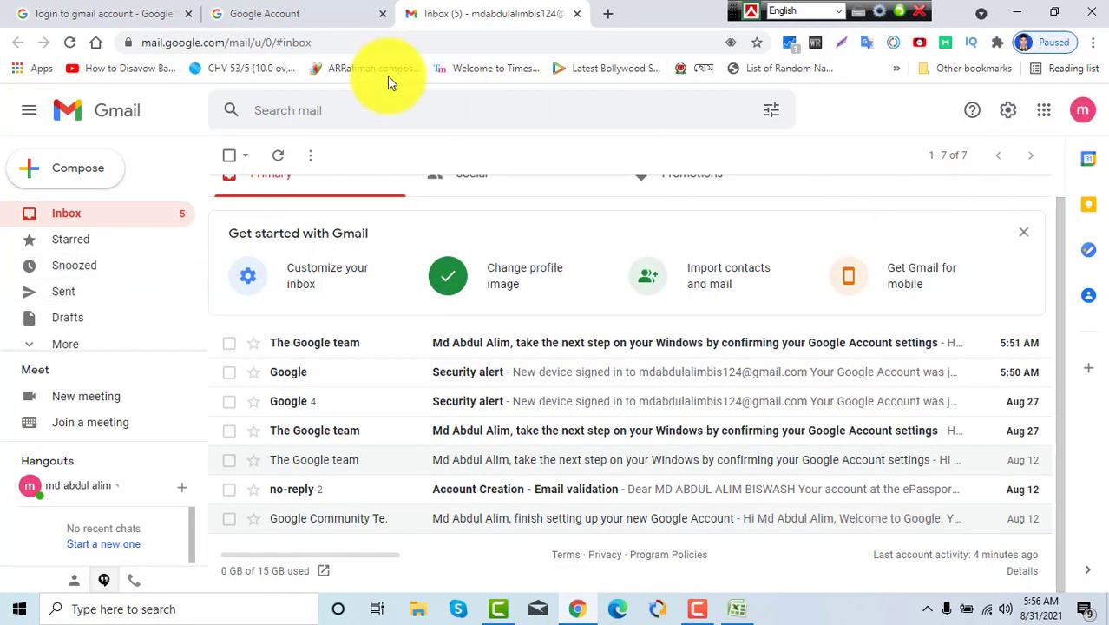
Go to Google Account's Security section and look over the recovery phone, recovery email and Your devices list
{"action": "left_click", "coordinate": [299, 10]}
{"action": "left_click", "coordinate": [92, 280]}
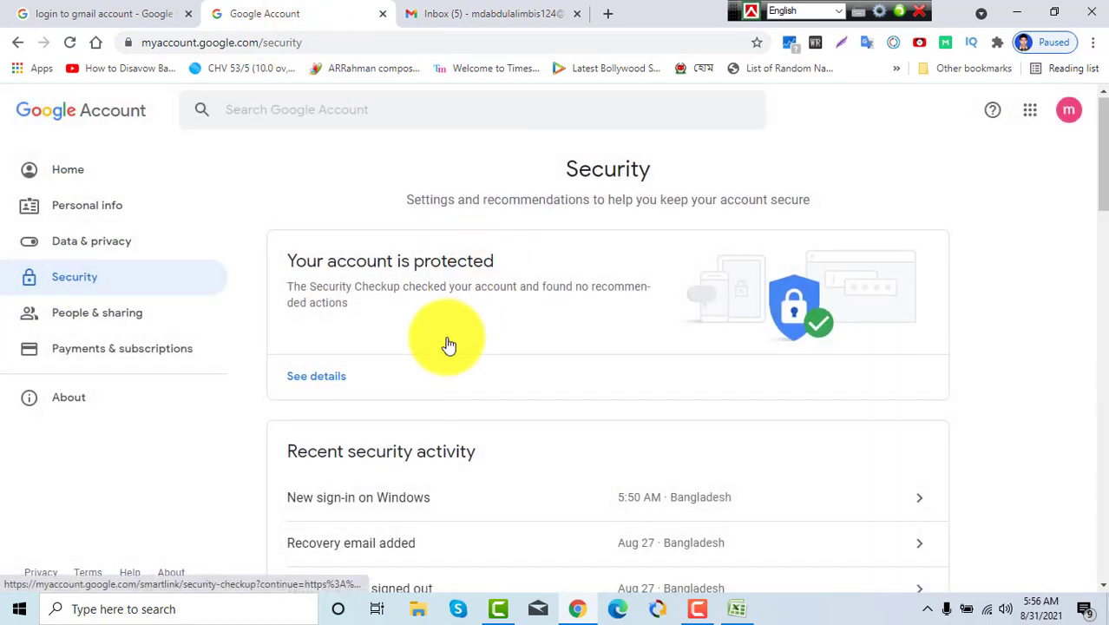
{"action": "scroll", "coordinate": [447, 345], "scroll_direction": "down", "scroll_amount": 8}
{"action": "scroll", "coordinate": [448, 344], "scroll_direction": "down", "scroll_amount": 2}
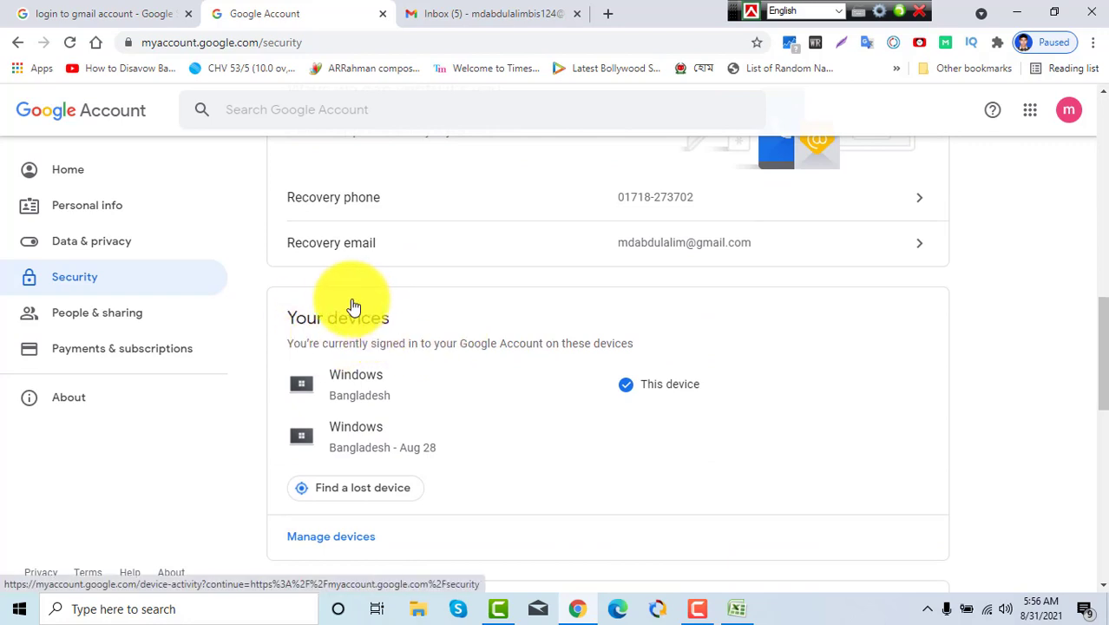
{"action": "scroll", "coordinate": [396, 395], "scroll_direction": "down", "scroll_amount": 2}
{"action": "scroll", "coordinate": [396, 396], "scroll_direction": "up", "scroll_amount": 1}
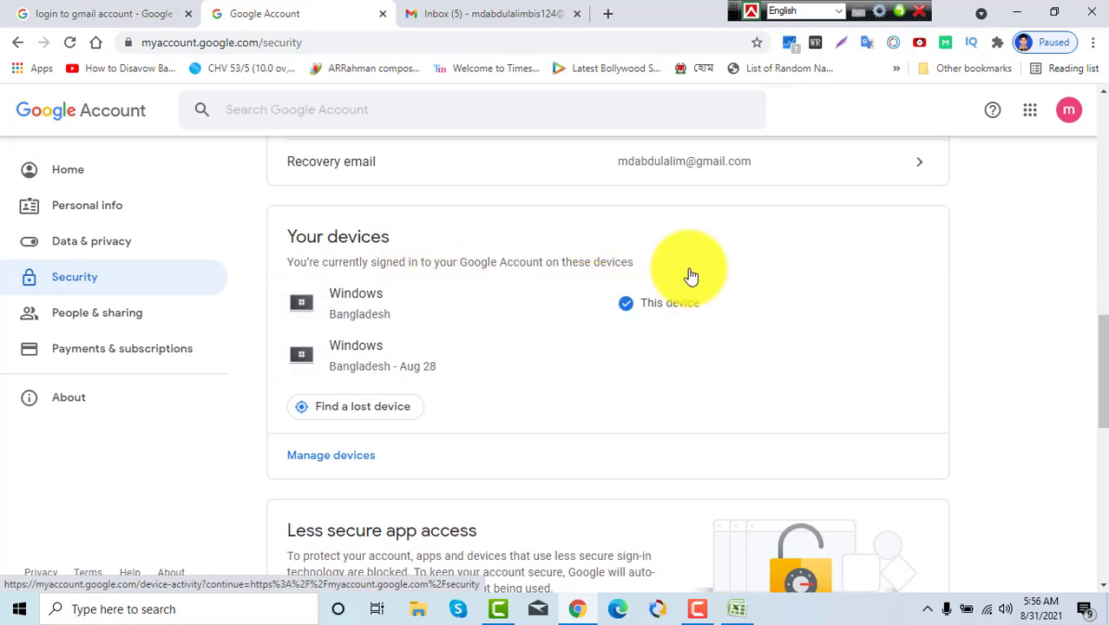
{"action": "scroll", "coordinate": [746, 347], "scroll_direction": "down", "scroll_amount": 1}
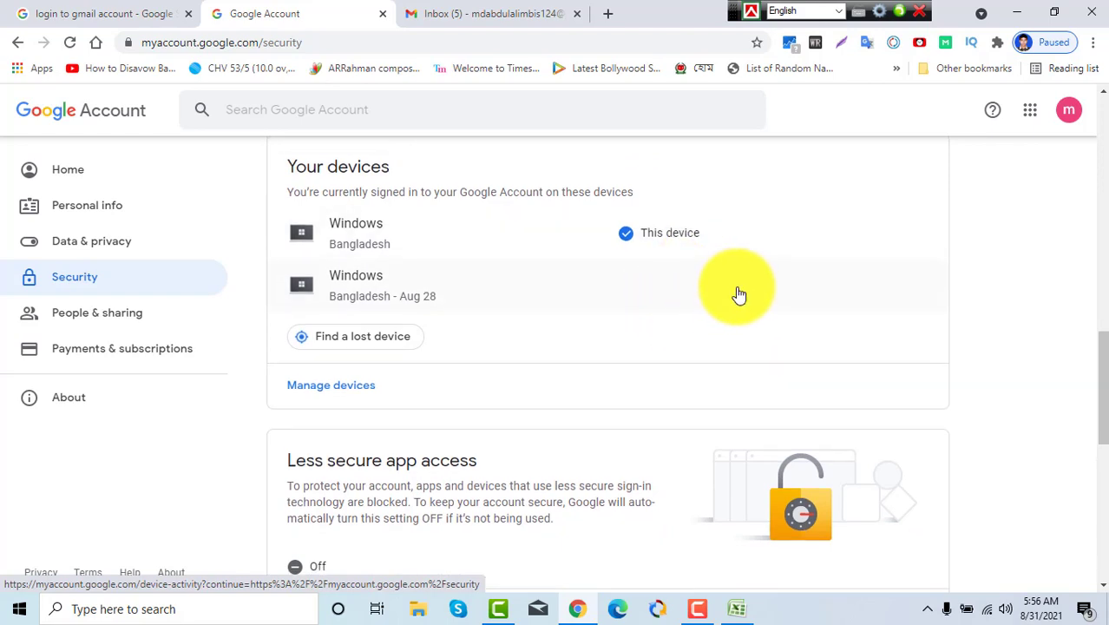
{"action": "scroll", "coordinate": [659, 299], "scroll_direction": "up", "scroll_amount": 1}
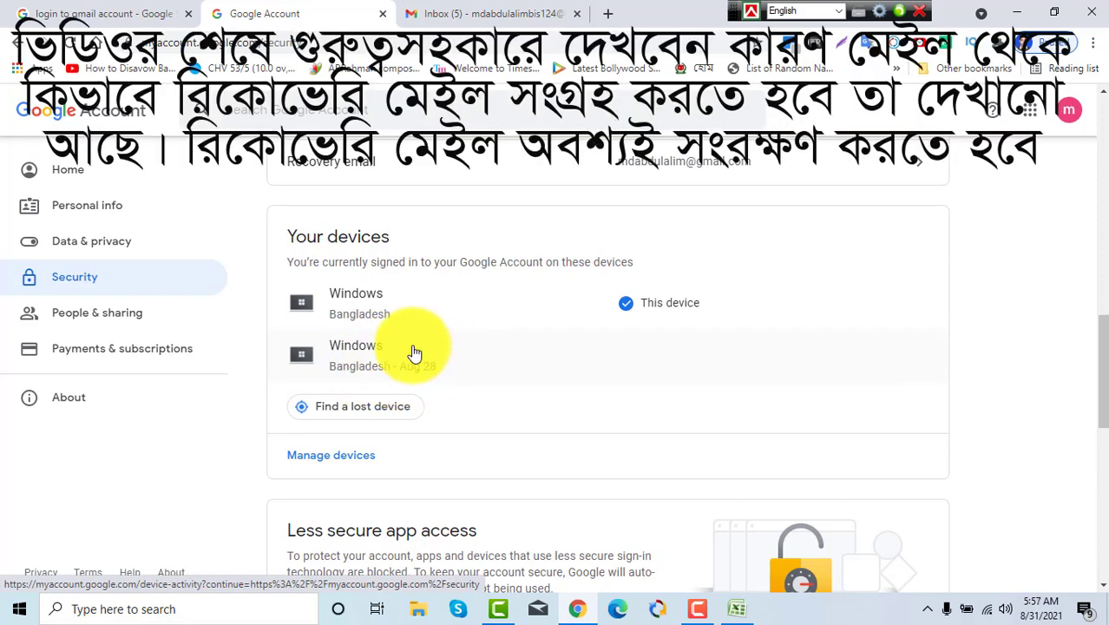
{"action": "scroll", "coordinate": [463, 364], "scroll_direction": "up", "scroll_amount": 2}
{"action": "scroll", "coordinate": [373, 393], "scroll_direction": "down", "scroll_amount": 3}
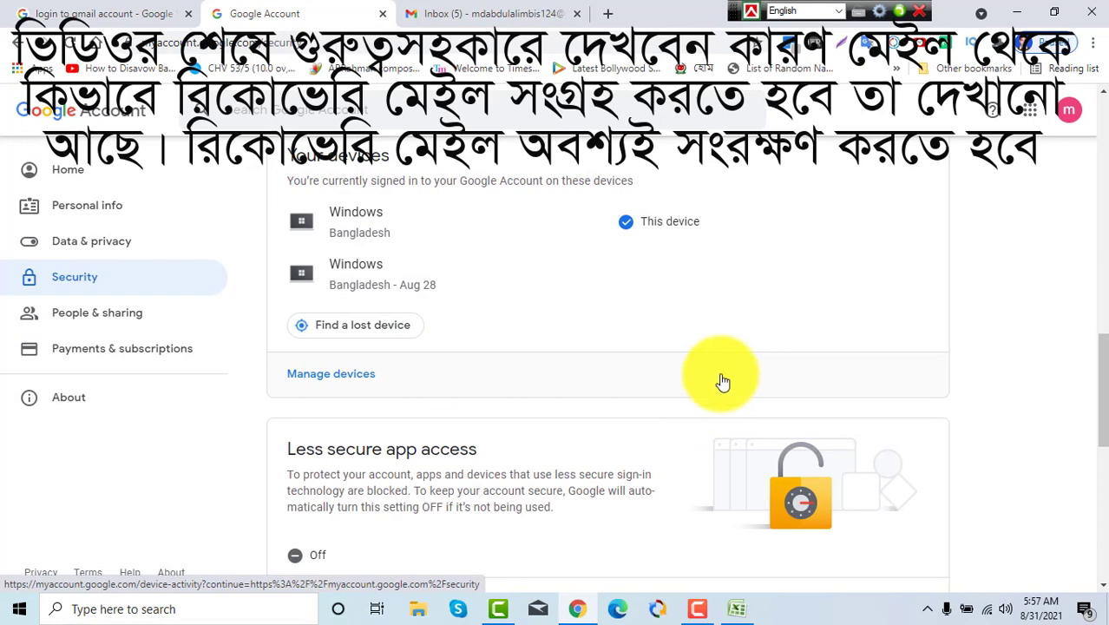
{"action": "scroll", "coordinate": [573, 387], "scroll_direction": "up", "scroll_amount": 1}
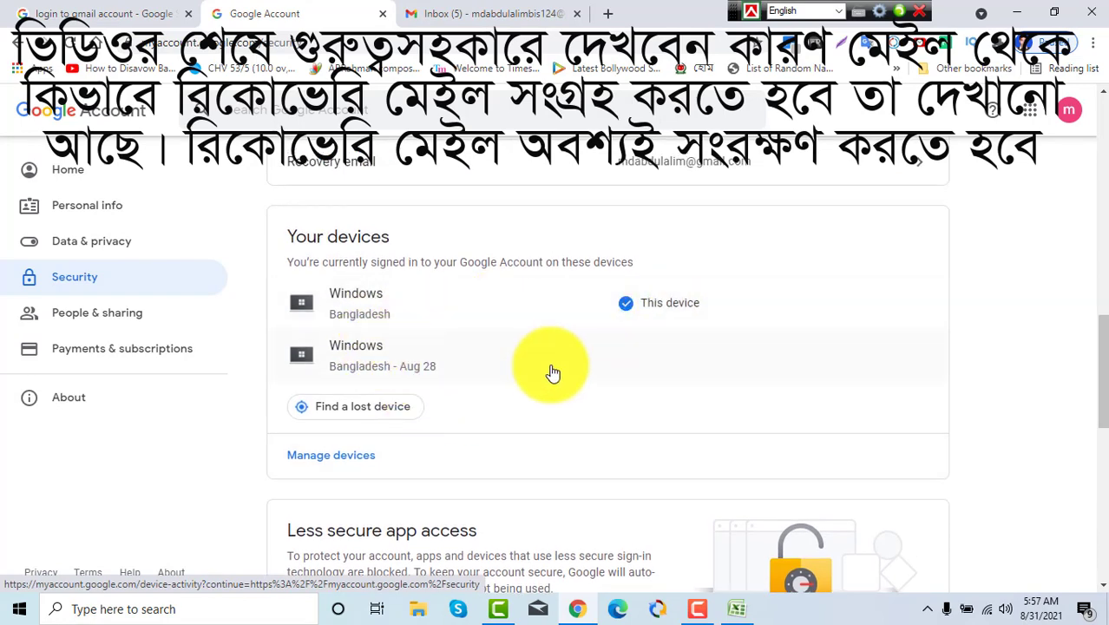
{"action": "scroll", "coordinate": [549, 370], "scroll_direction": "down", "scroll_amount": 3}
{"action": "scroll", "coordinate": [441, 369], "scroll_direction": "down", "scroll_amount": 2}
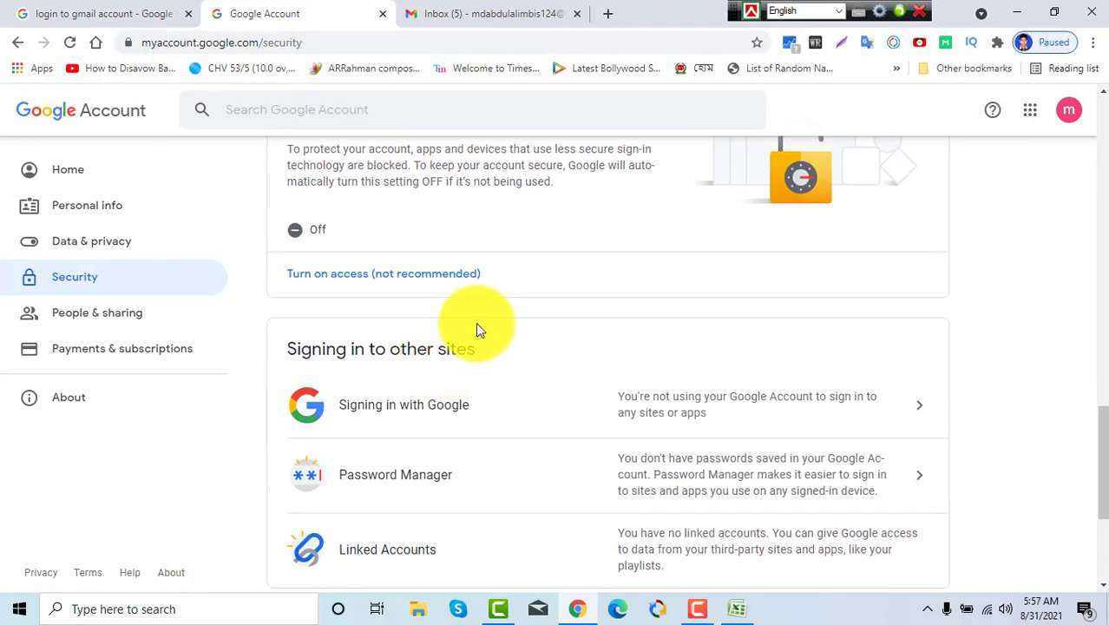
{"action": "scroll", "coordinate": [477, 338], "scroll_direction": "up", "scroll_amount": 5}
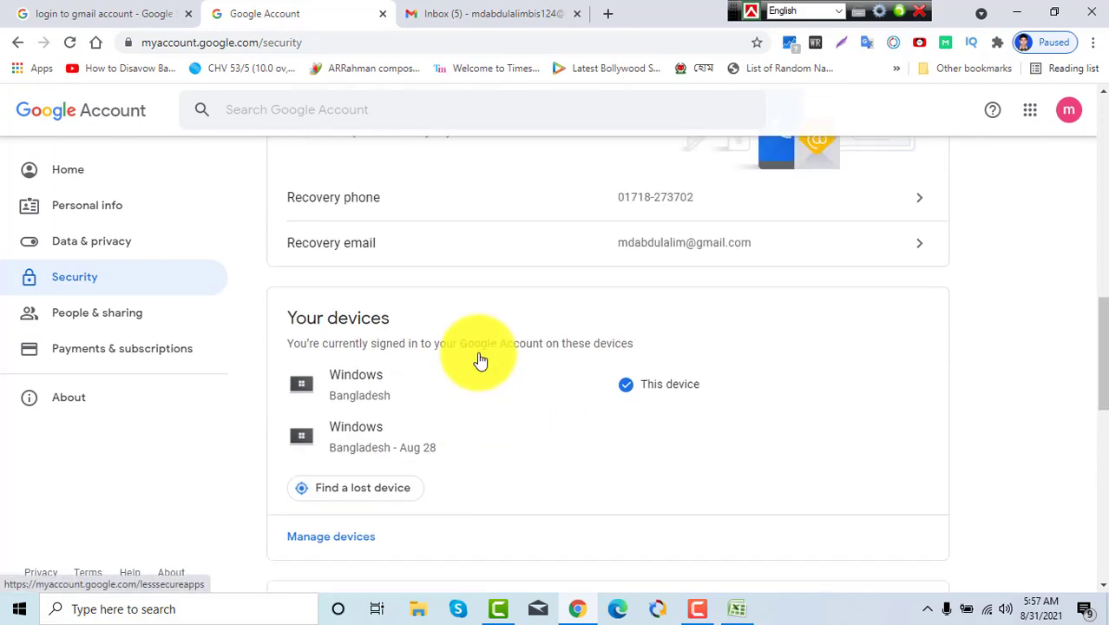
{"action": "scroll", "coordinate": [487, 374], "scroll_direction": "up", "scroll_amount": 2}
{"action": "scroll", "coordinate": [487, 374], "scroll_direction": "down", "scroll_amount": 1}
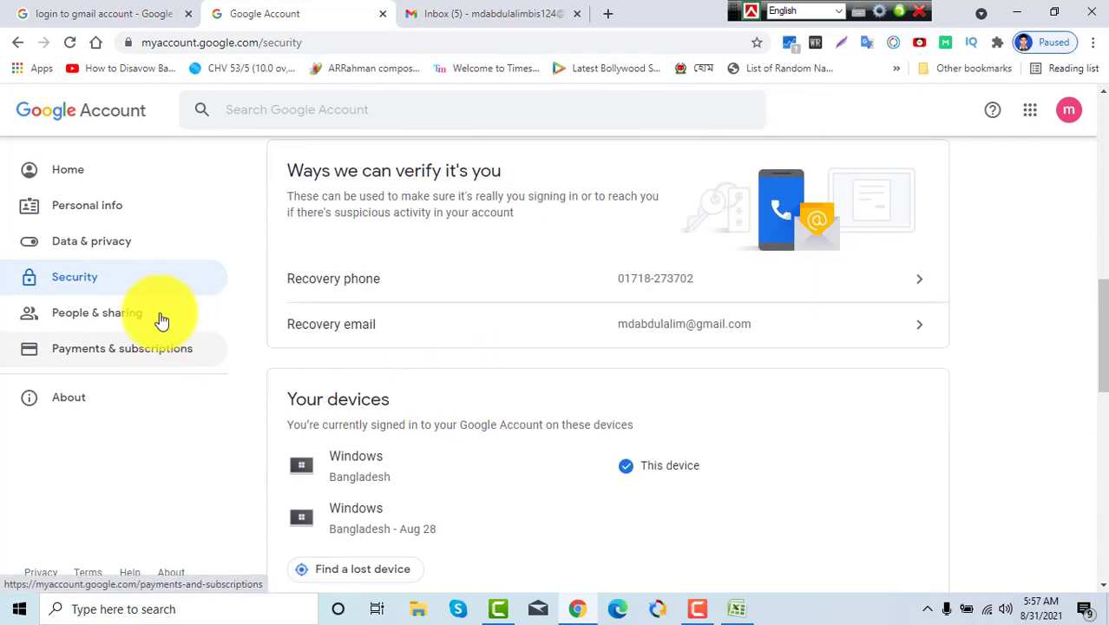
{"action": "scroll", "coordinate": [433, 453], "scroll_direction": "down", "scroll_amount": 2}
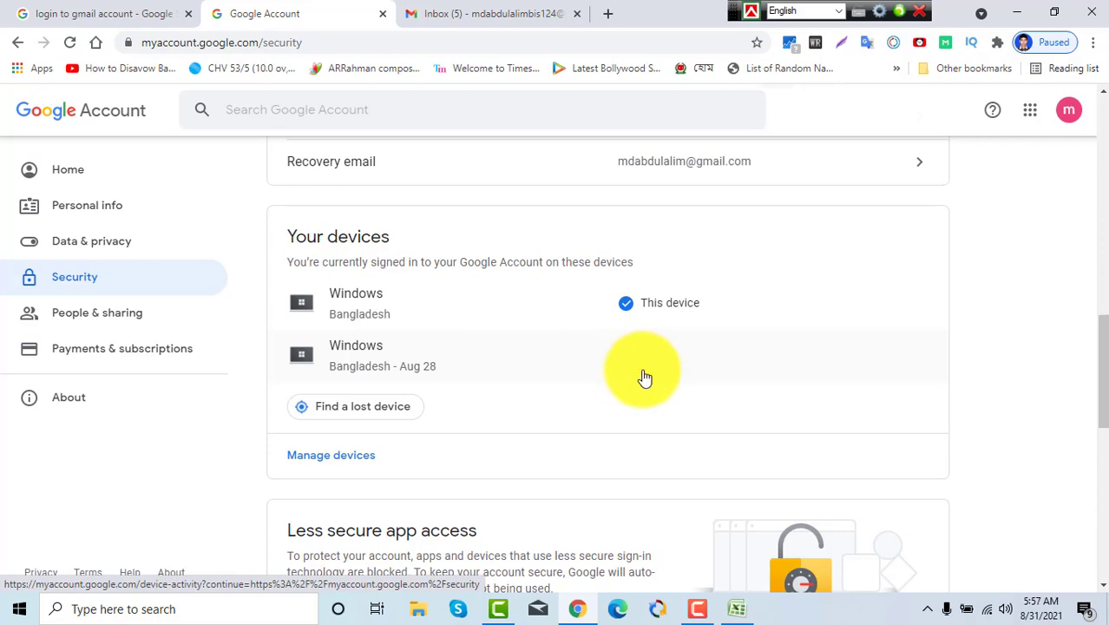
{"action": "scroll", "coordinate": [638, 386], "scroll_direction": "up", "scroll_amount": 2}
{"action": "scroll", "coordinate": [634, 388], "scroll_direction": "up", "scroll_amount": 8}
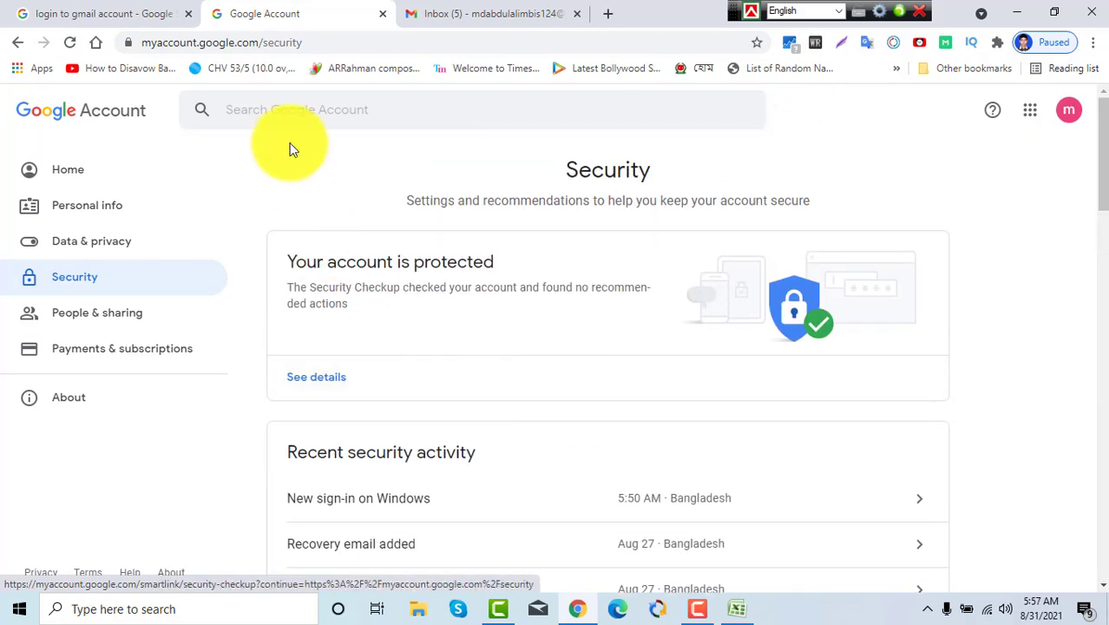
Move from the search results tab to the Gmail inbox tab, then minimise Chrome to reveal the Code Mail workbook
{"action": "left_click", "coordinate": [103, 13]}
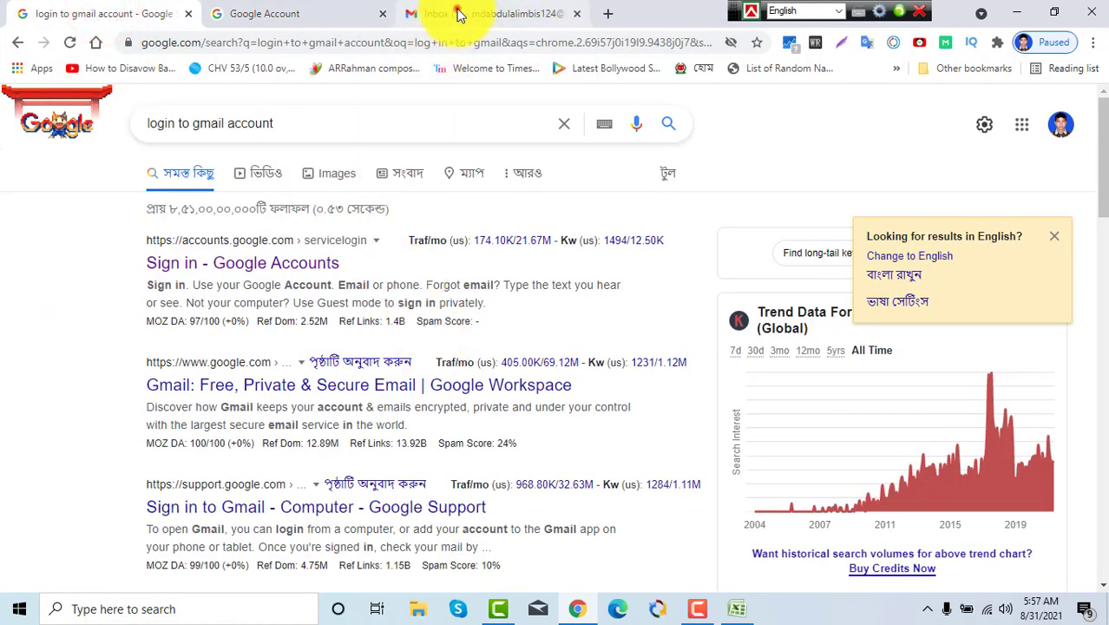
{"action": "left_click", "coordinate": [451, 13]}
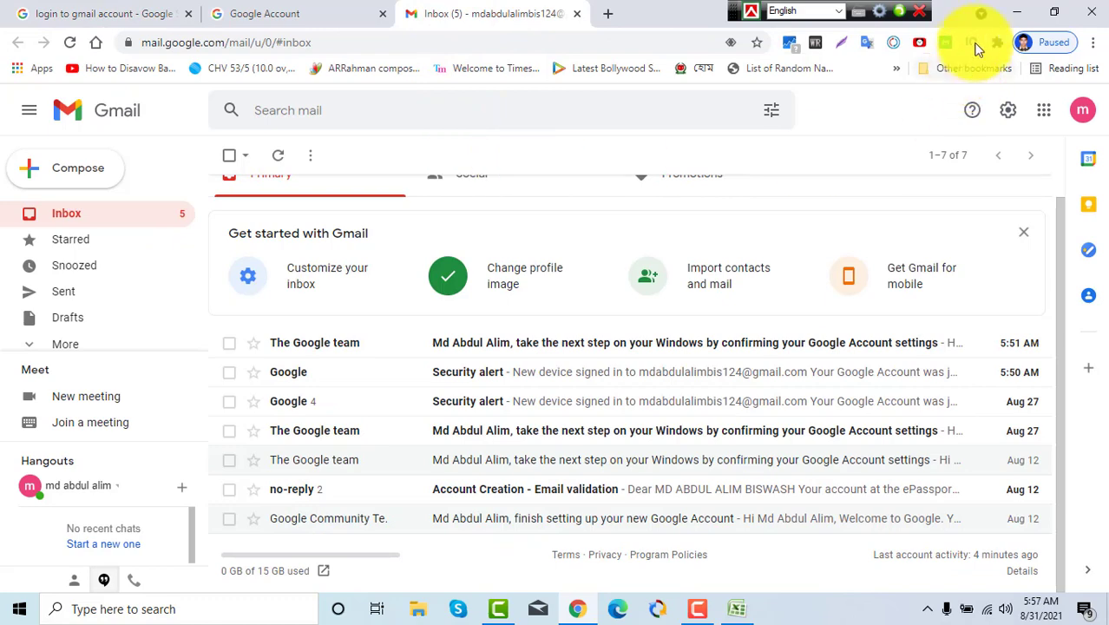
{"action": "left_click", "coordinate": [1021, 12]}
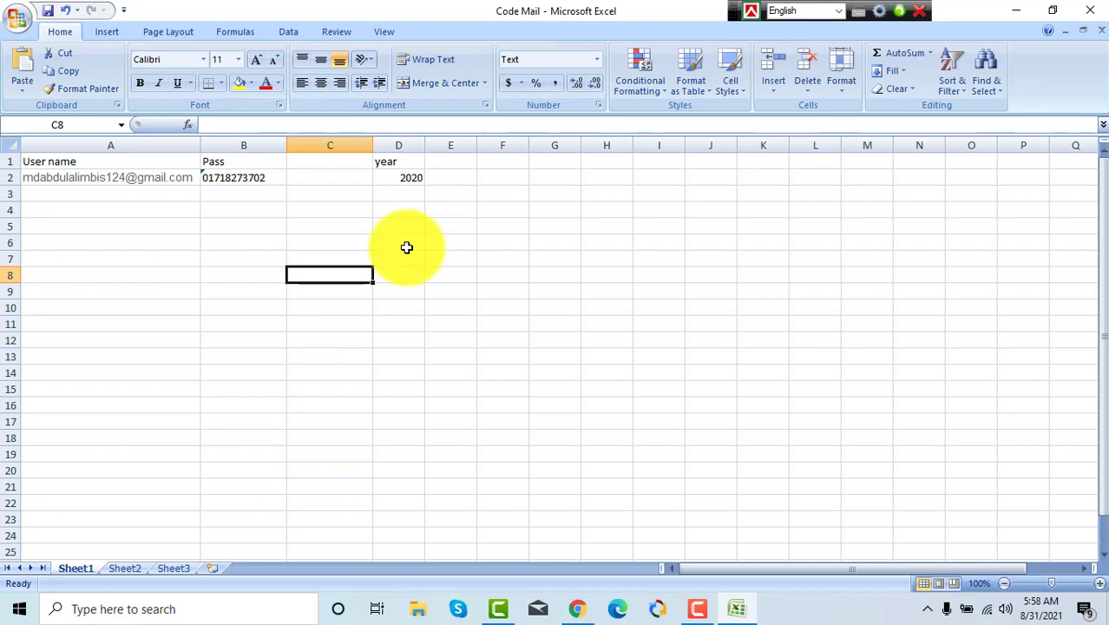
Minimise the Excel workbook and restore the Gmail Chrome window from the taskbar
{"action": "left_click", "coordinate": [1013, 12]}
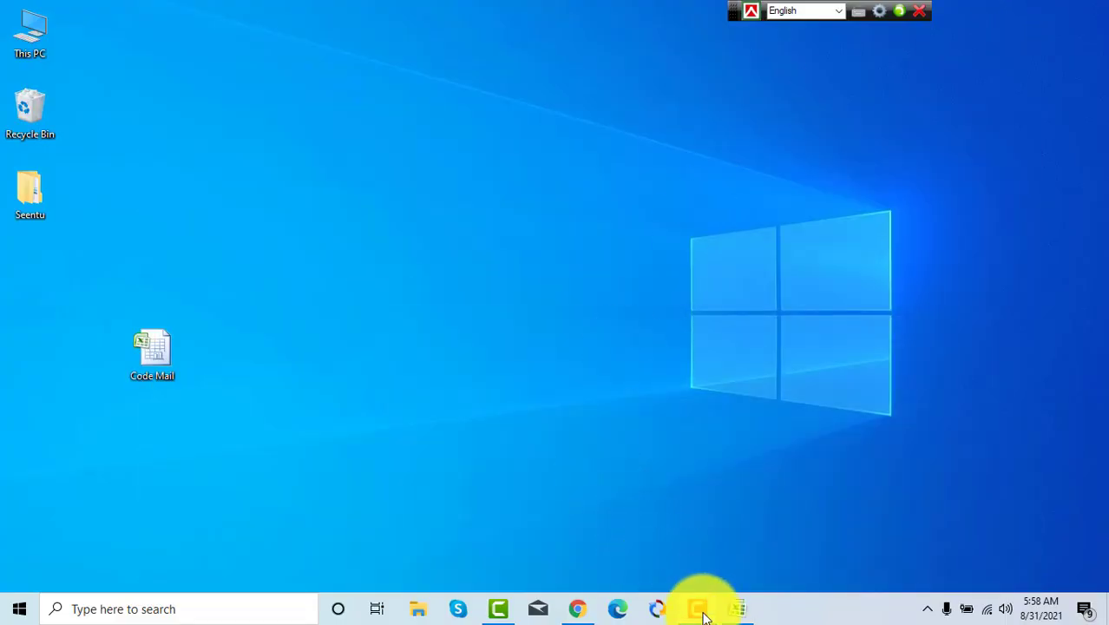
{"action": "mouse_move", "coordinate": [704, 616]}
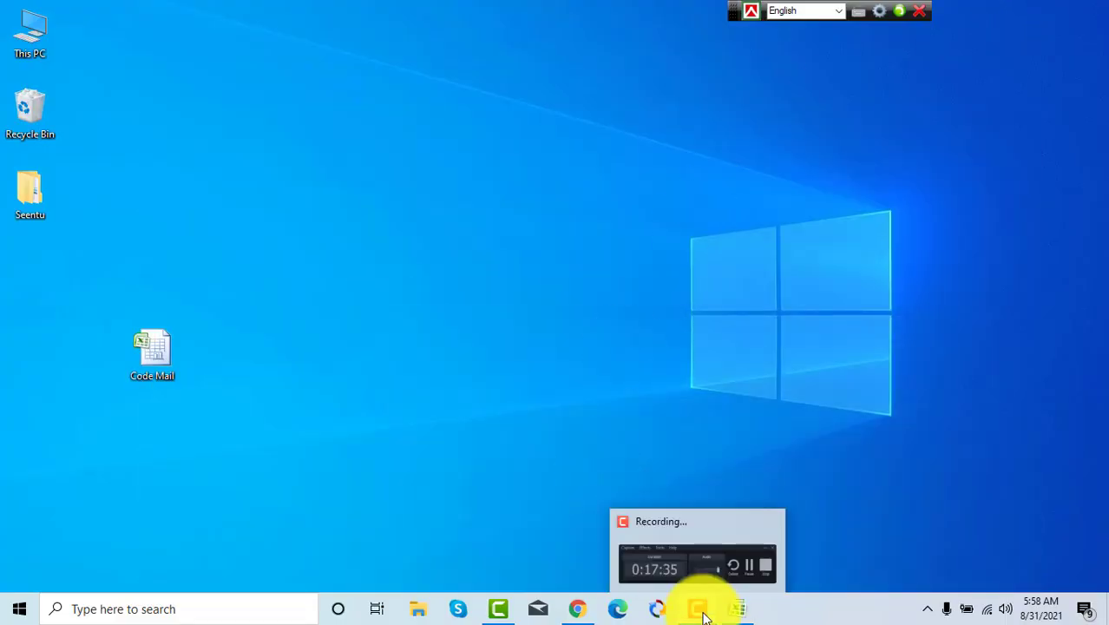
{"action": "left_click", "coordinate": [687, 558]}
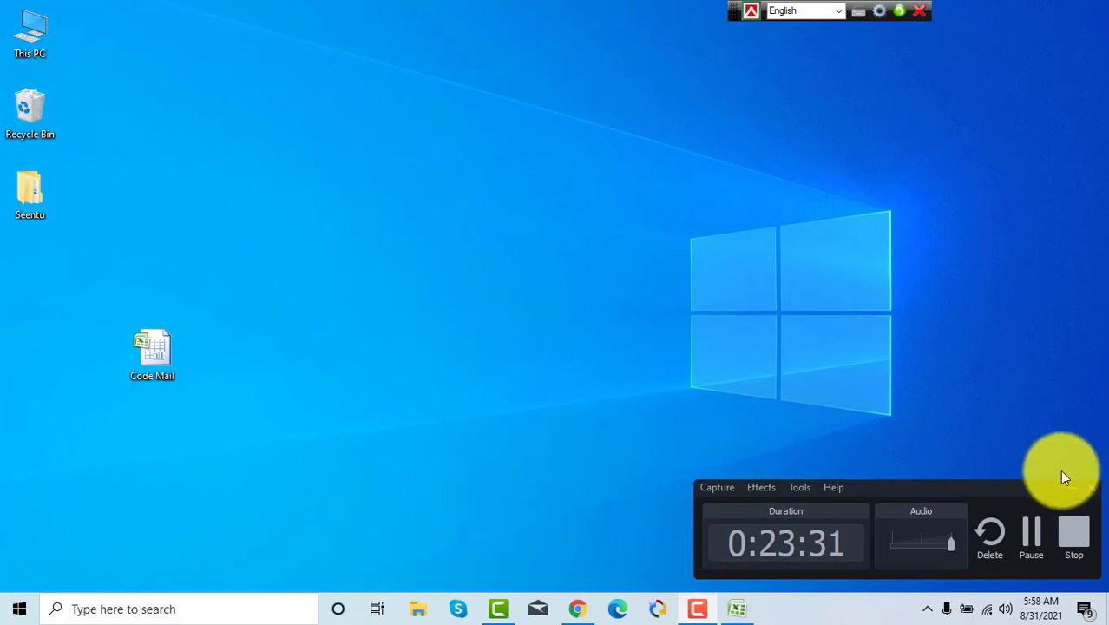
{"action": "left_click", "coordinate": [1073, 488]}
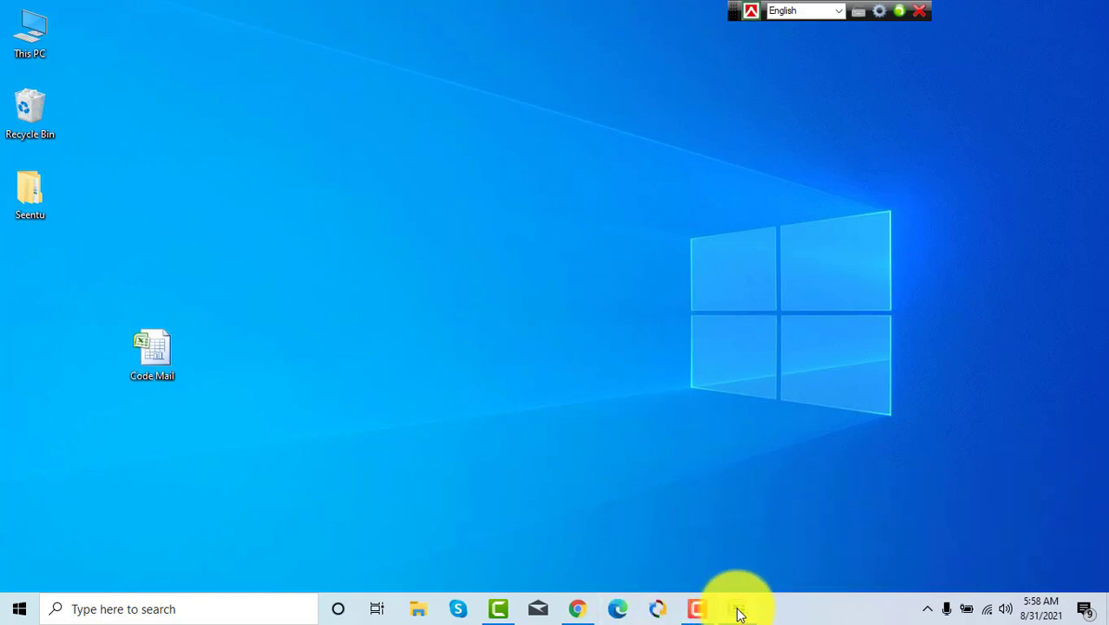
{"action": "mouse_move", "coordinate": [576, 607]}
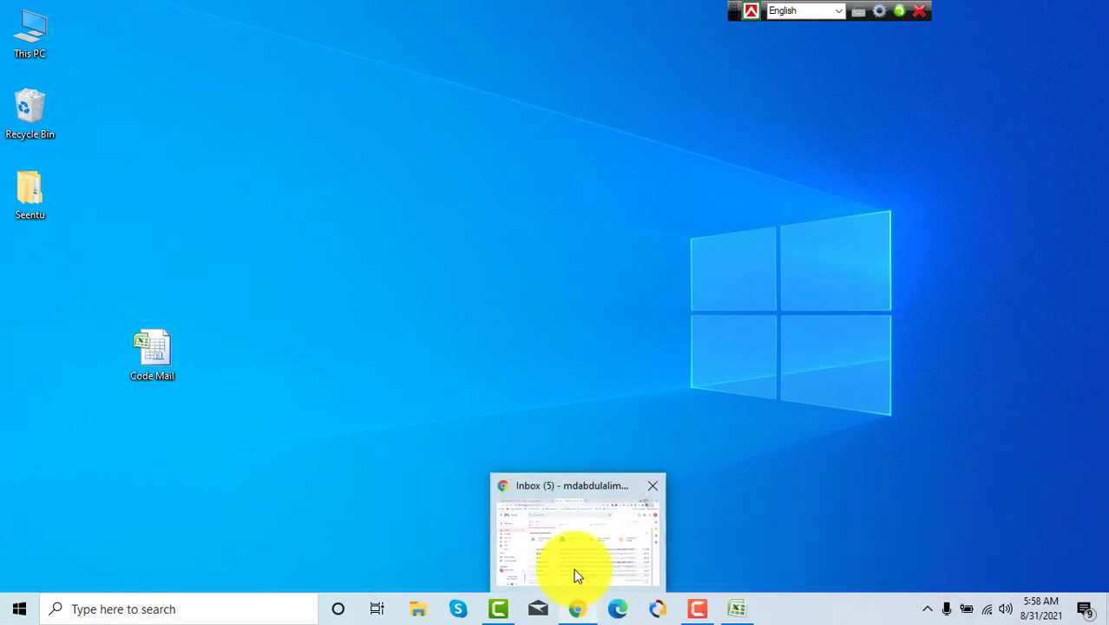
{"action": "left_click", "coordinate": [576, 572]}
Flip through the Google Account and search result tabs, settling on the Gmail inbox
{"action": "left_click", "coordinate": [291, 8]}
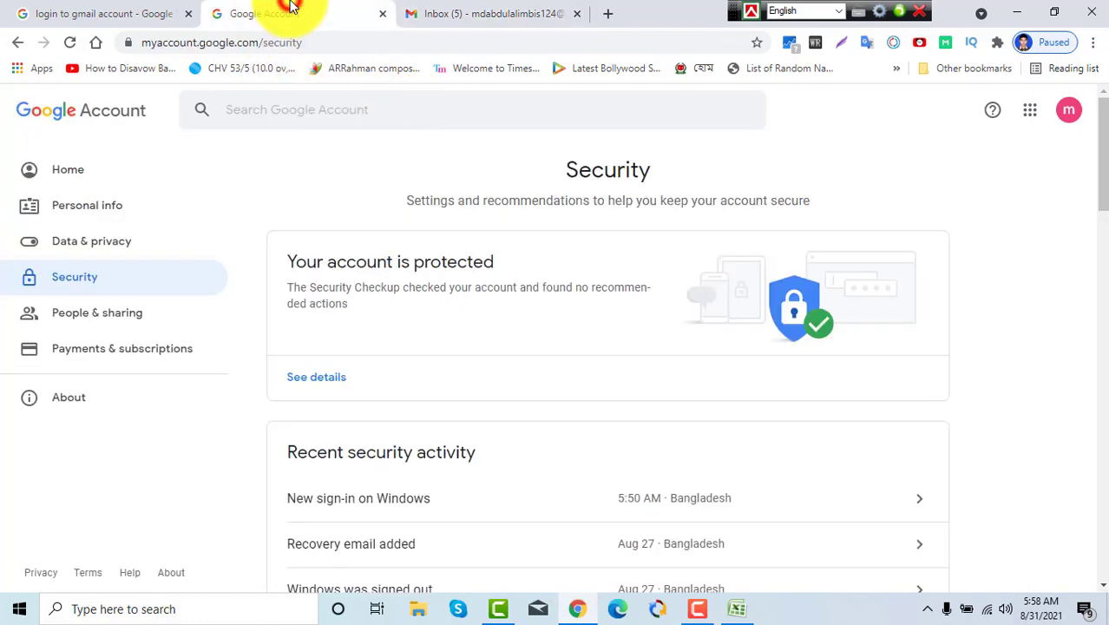
{"action": "left_click", "coordinate": [75, 11]}
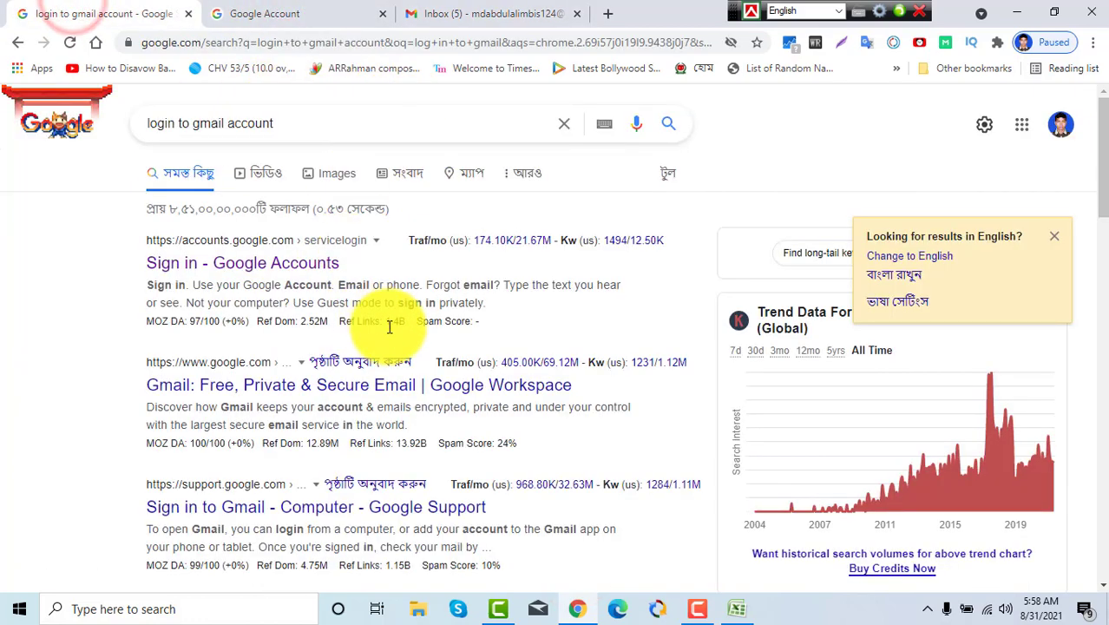
{"action": "left_click", "coordinate": [325, 11]}
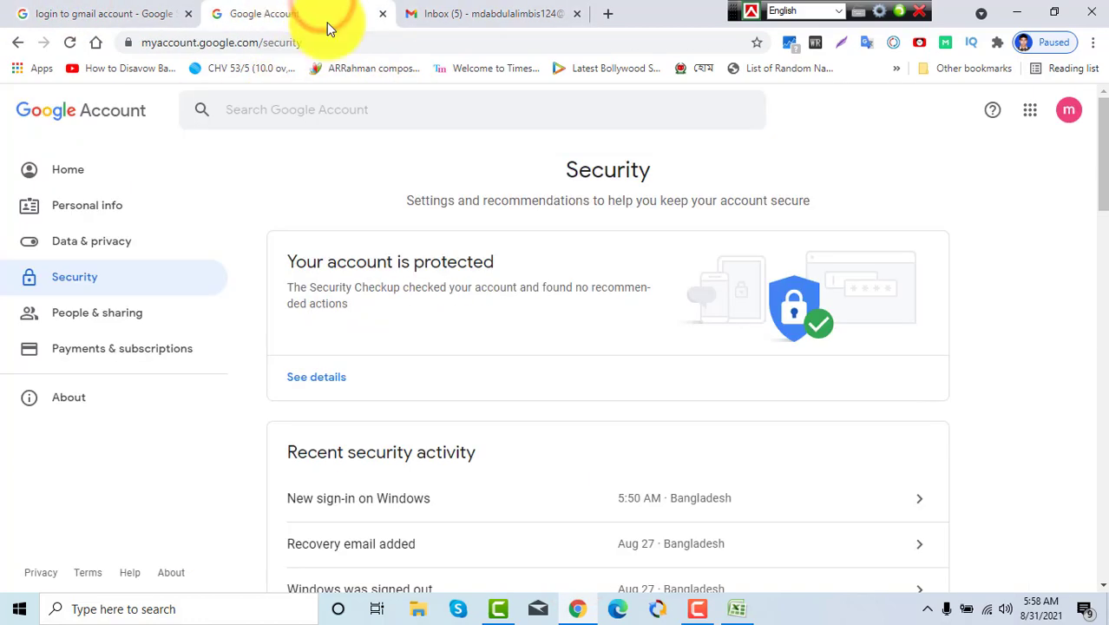
{"action": "left_click", "coordinate": [450, 9]}
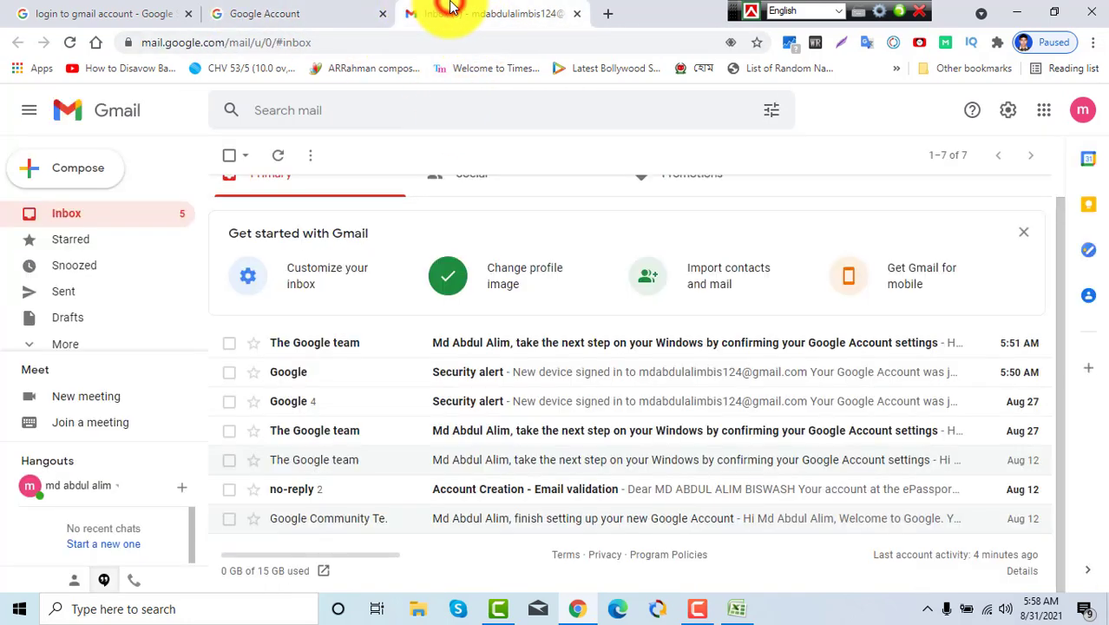
{"action": "left_click", "coordinate": [1082, 112]}
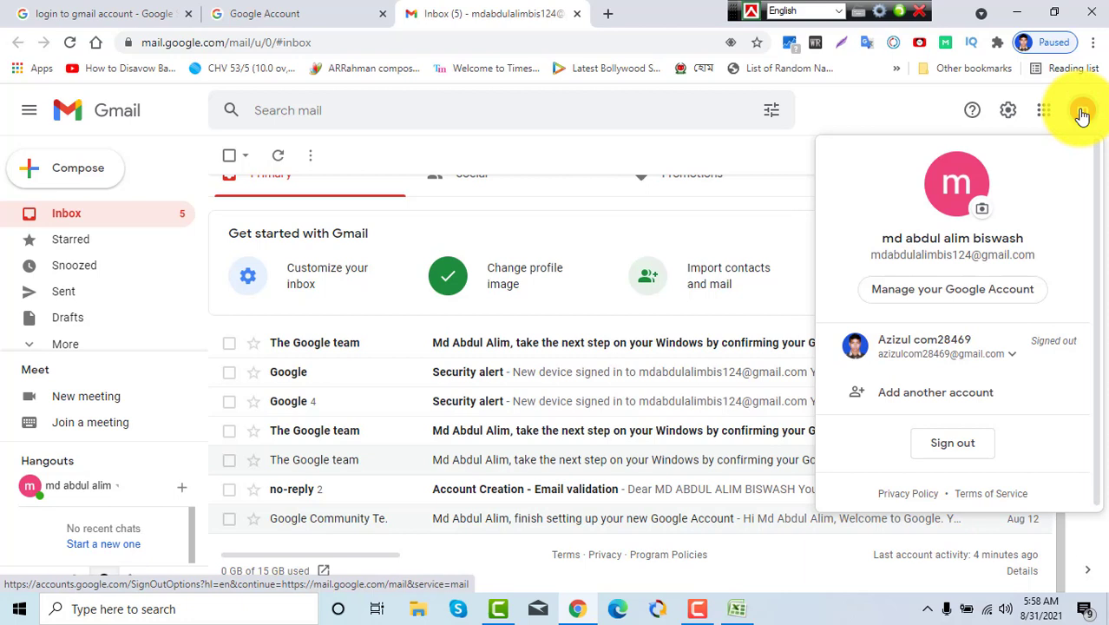
Start adding another account, close the Gmail and Google Account tabs, and choose Use another account
{"action": "left_click", "coordinate": [969, 398]}
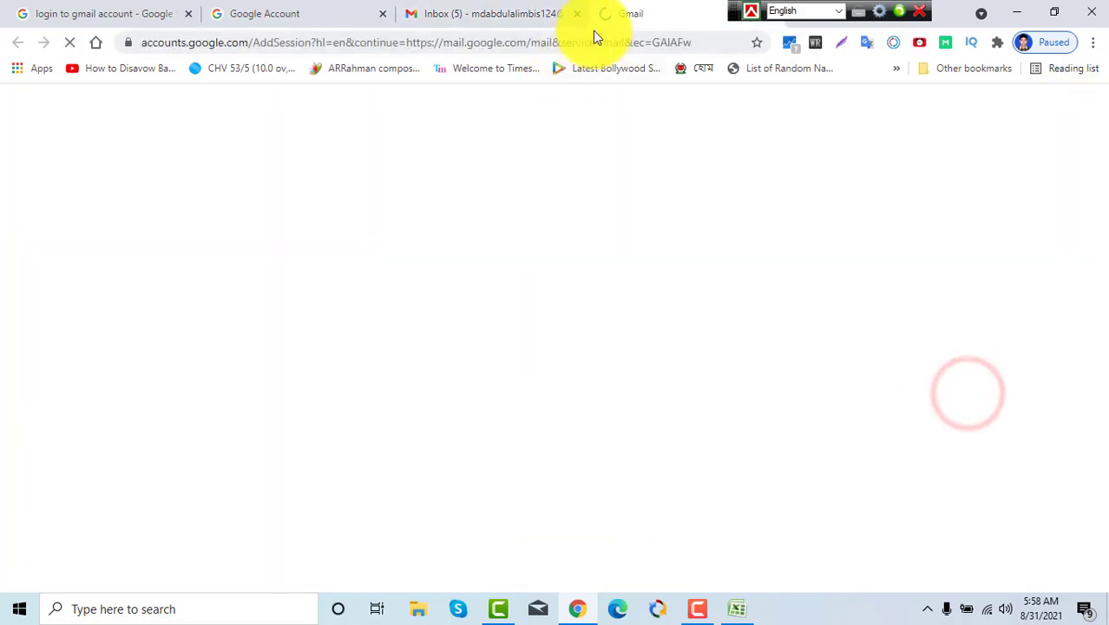
{"action": "left_click", "coordinate": [576, 15]}
{"action": "left_click", "coordinate": [383, 15]}
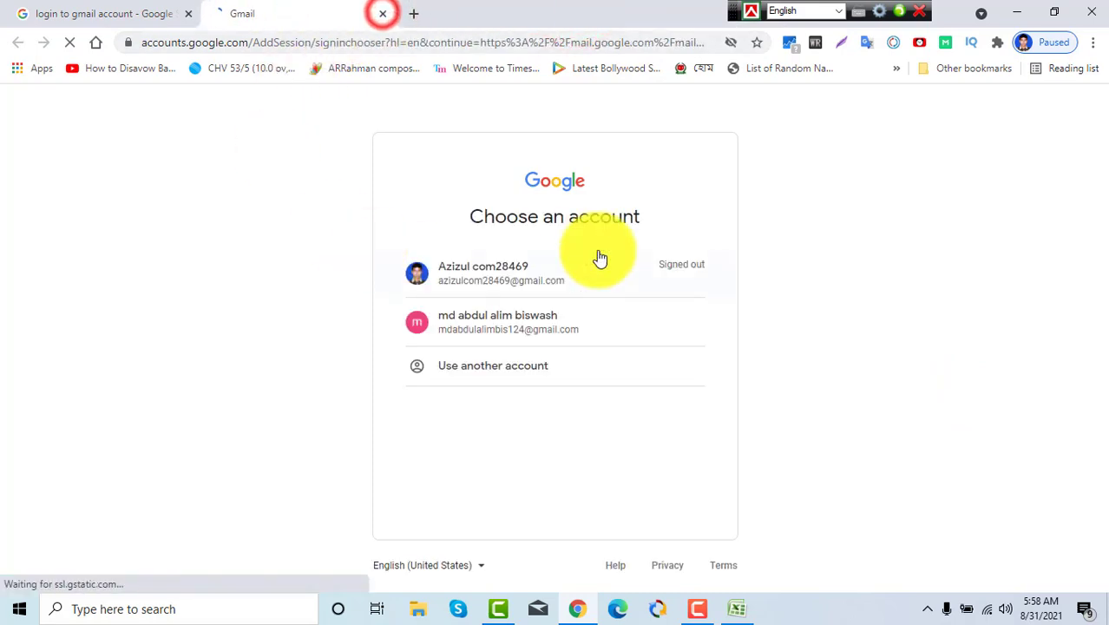
{"action": "left_click", "coordinate": [515, 368]}
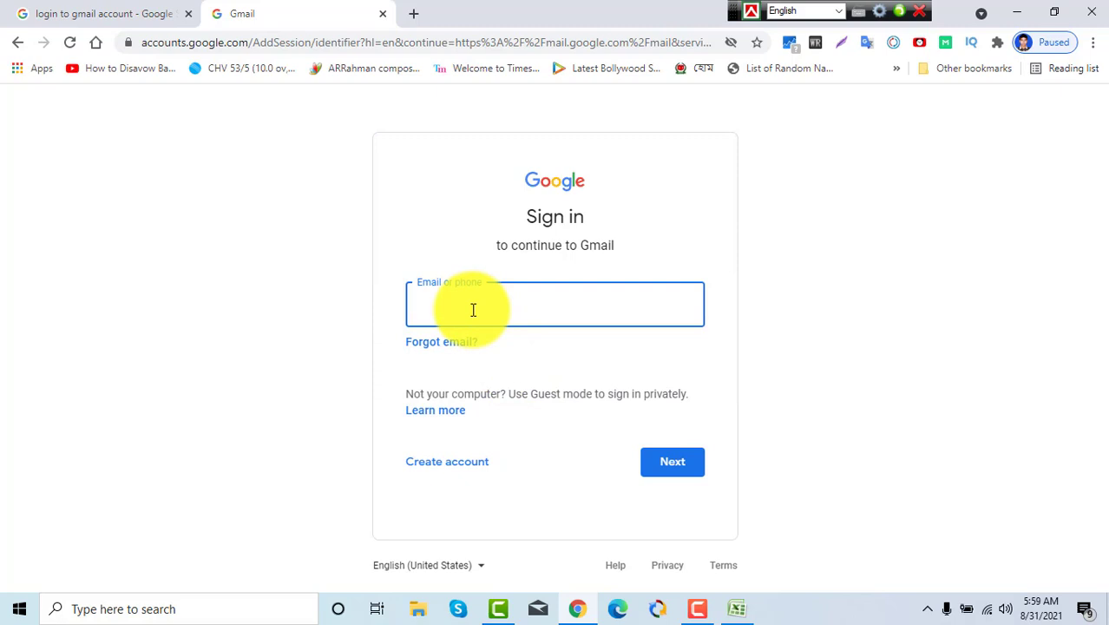
{"action": "key", "text": "ctrl+v"}
{"action": "left_click_drag", "start_coordinate": [618, 304], "coordinate": [219, 309]}
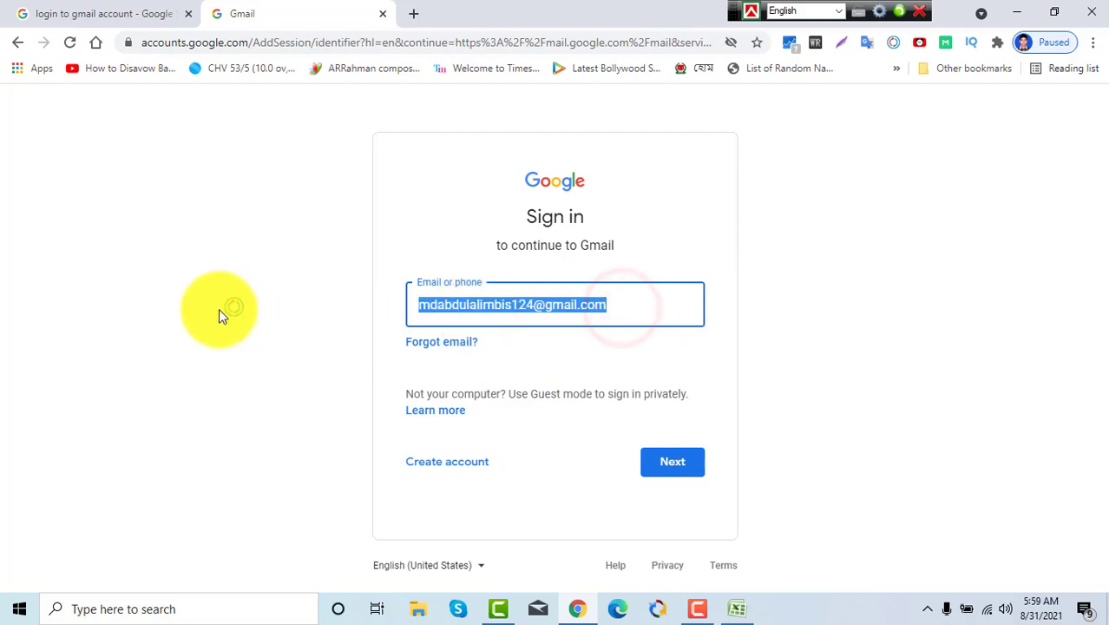
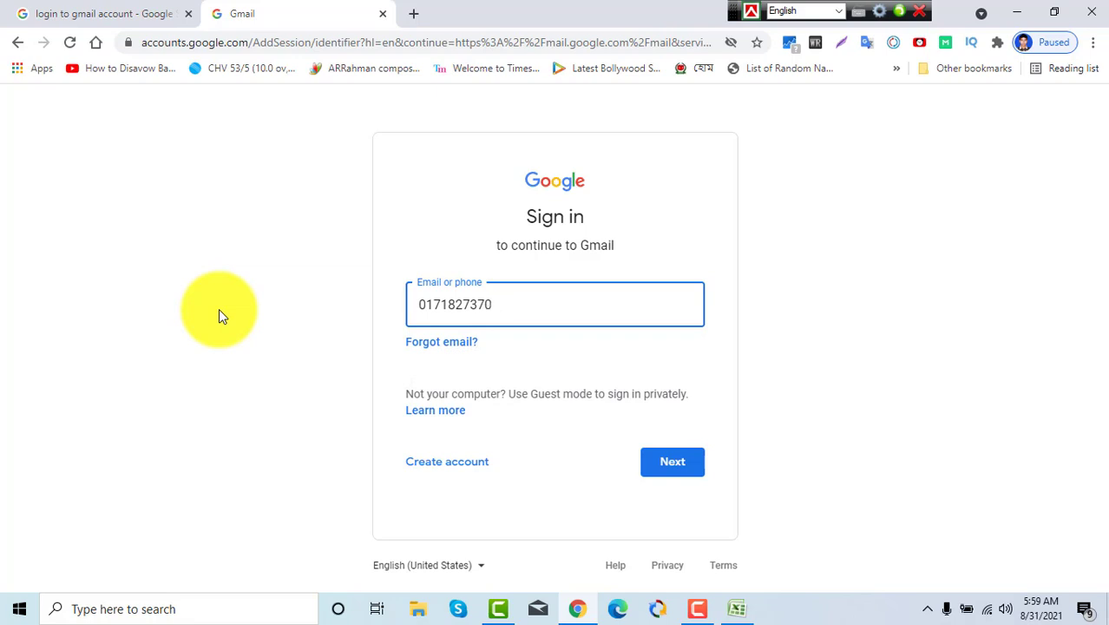
Replace the sign-in entry with a phone number and submit it, then retry with a changed last digit
{"action": "key", "text": "Return"}
{"action": "key", "text": "BackSpace"}
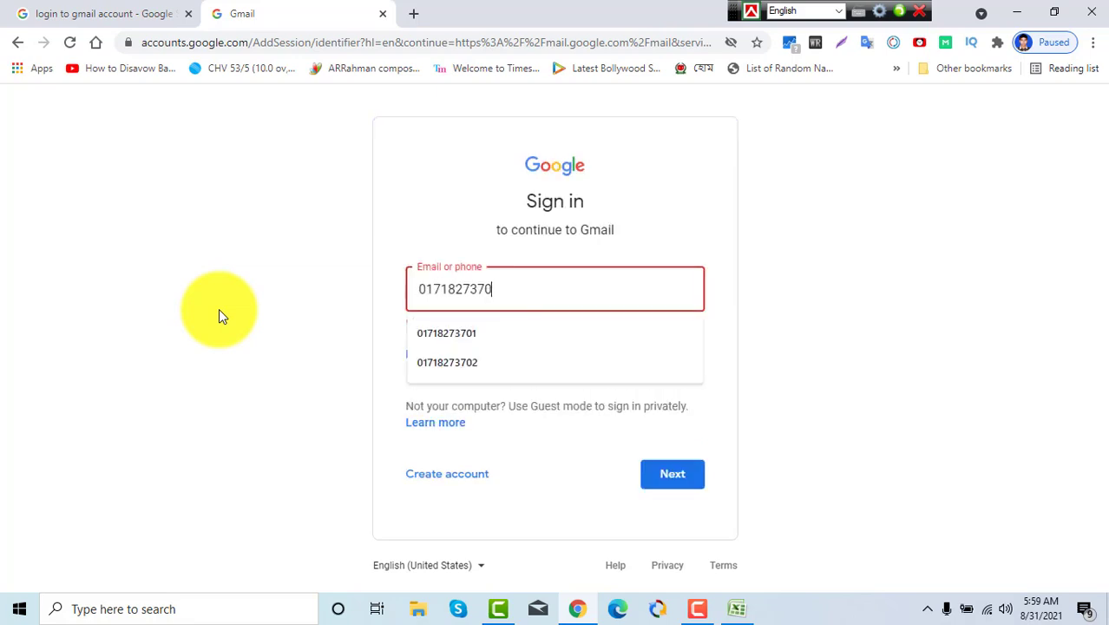
{"action": "type", "text": "4"}
{"action": "key", "text": "Return"}
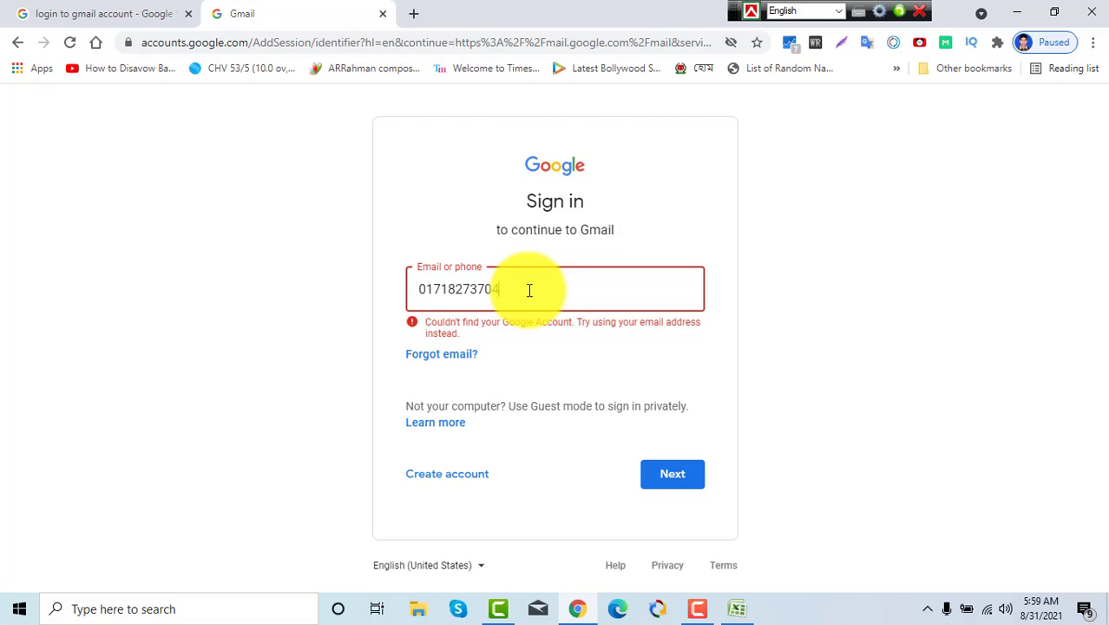
Correct more digits of the phone number and resubmit; Google still cannot find the account
{"action": "key", "text": "BackSpace"}
{"action": "type", "text": "0"}
{"action": "left_click", "coordinate": [464, 289]}
{"action": "left_click", "coordinate": [468, 290]}
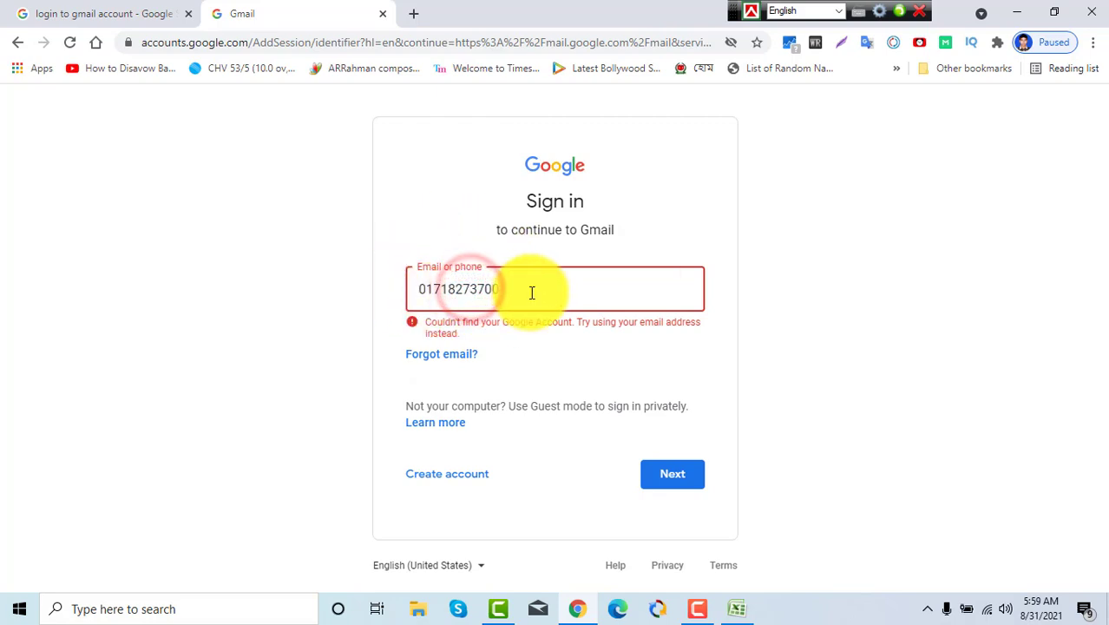
{"action": "key", "text": "BackSpace"}
{"action": "type", "text": "8"}
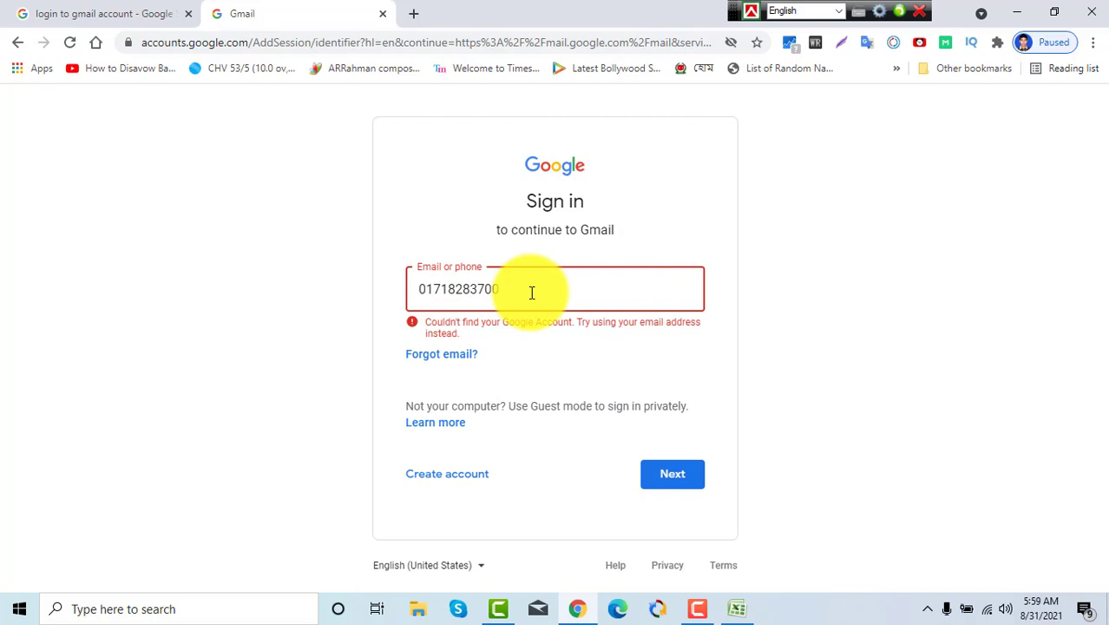
{"action": "key", "text": "Return"}
{"action": "left_click", "coordinate": [532, 292]}
{"action": "key", "text": "Return"}
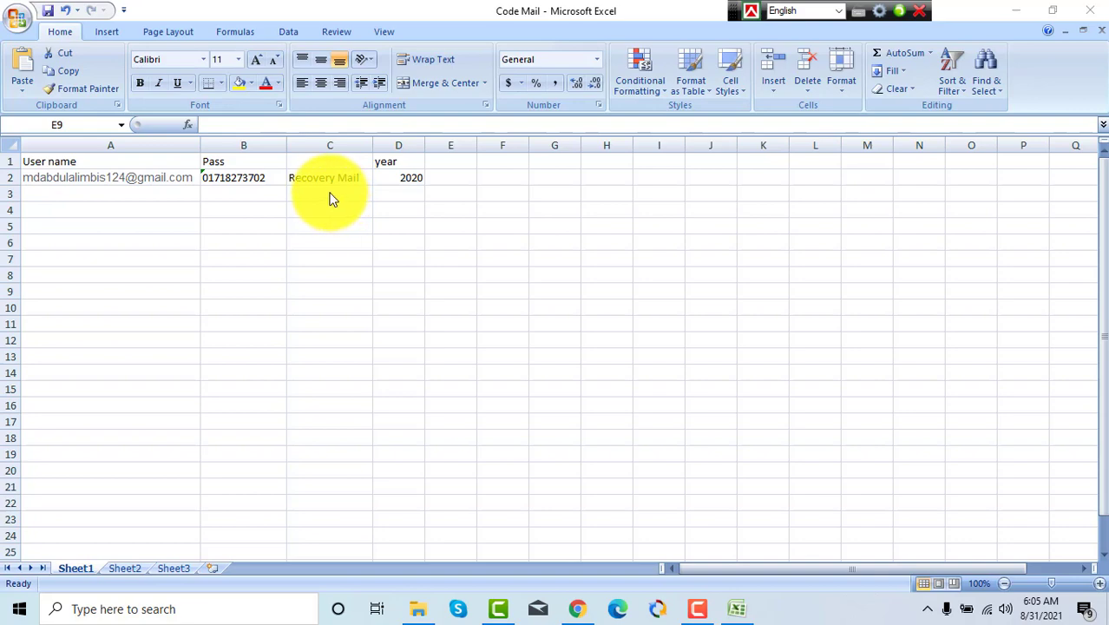
Select the number on the failed sign-in page, compare it with the workbook, then restore Chrome
{"action": "mouse_move", "coordinate": [577, 605]}
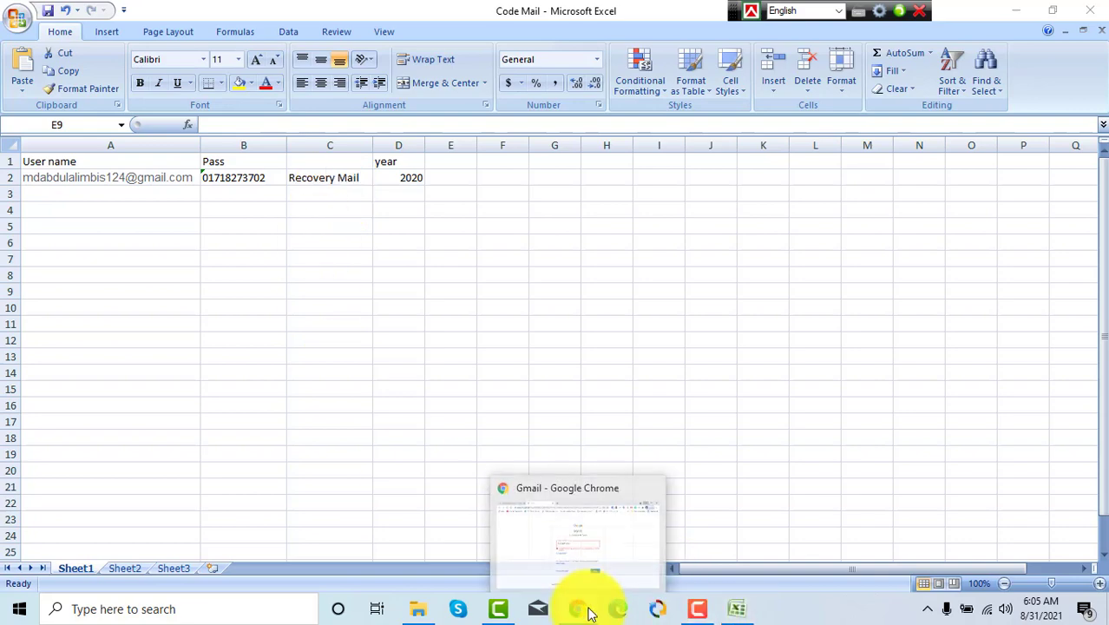
{"action": "left_click", "coordinate": [587, 556]}
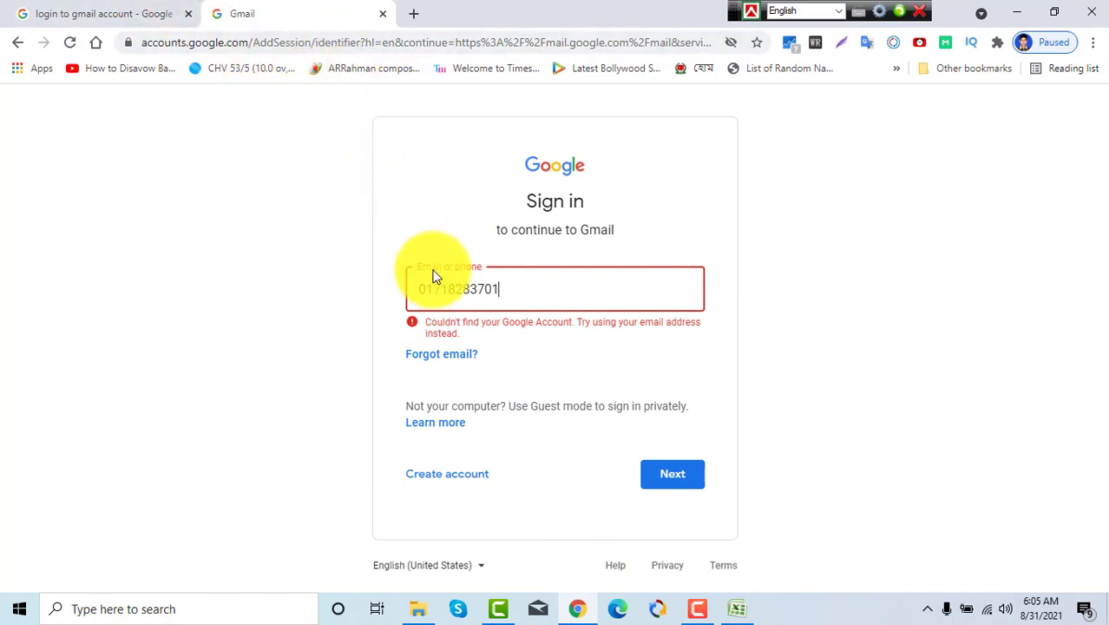
{"action": "left_click", "coordinate": [509, 302]}
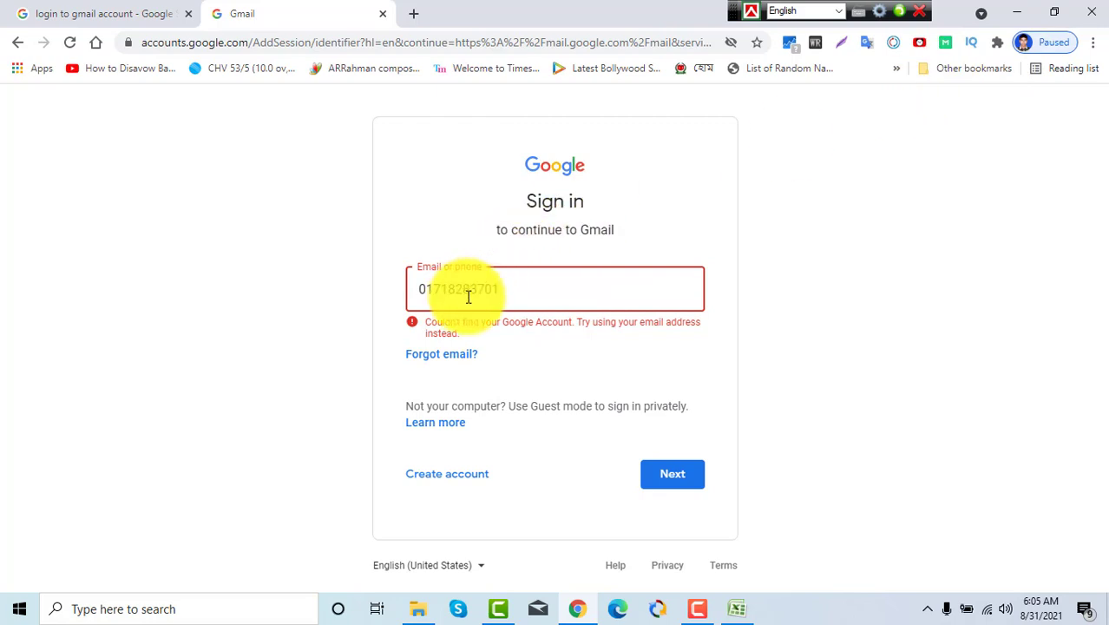
{"action": "double_click", "coordinate": [546, 289]}
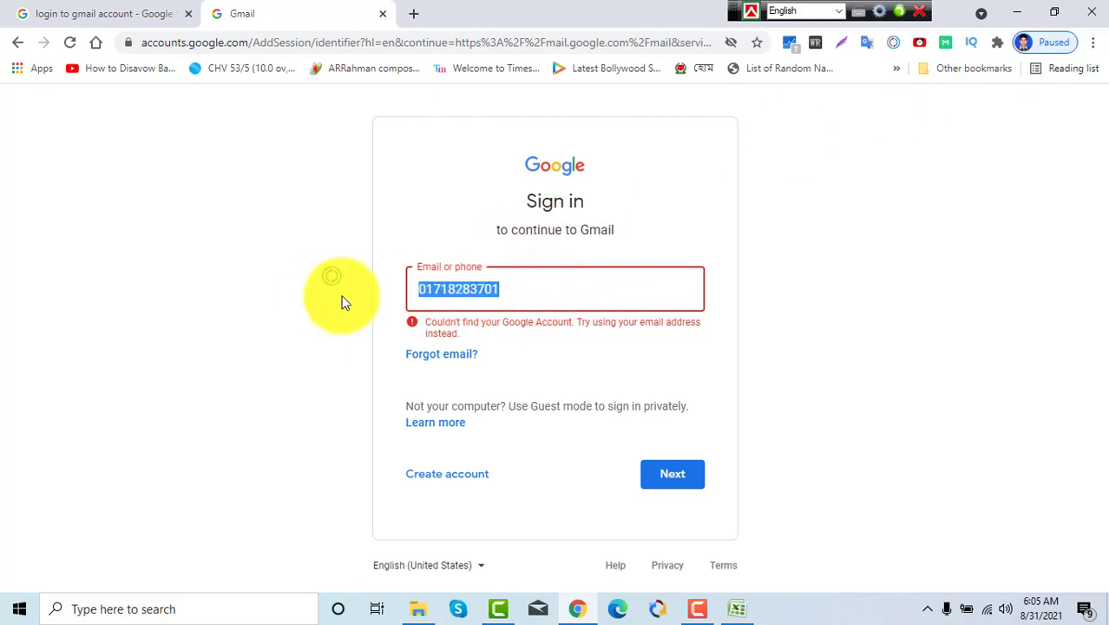
{"action": "left_click", "coordinate": [1017, 12]}
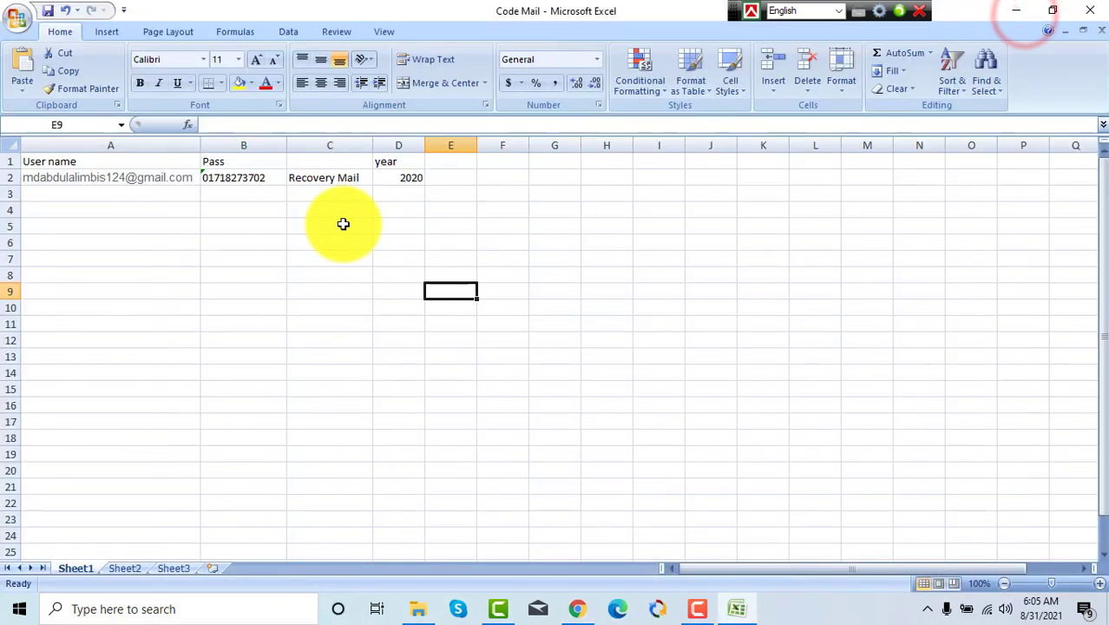
{"action": "left_click", "coordinate": [577, 608]}
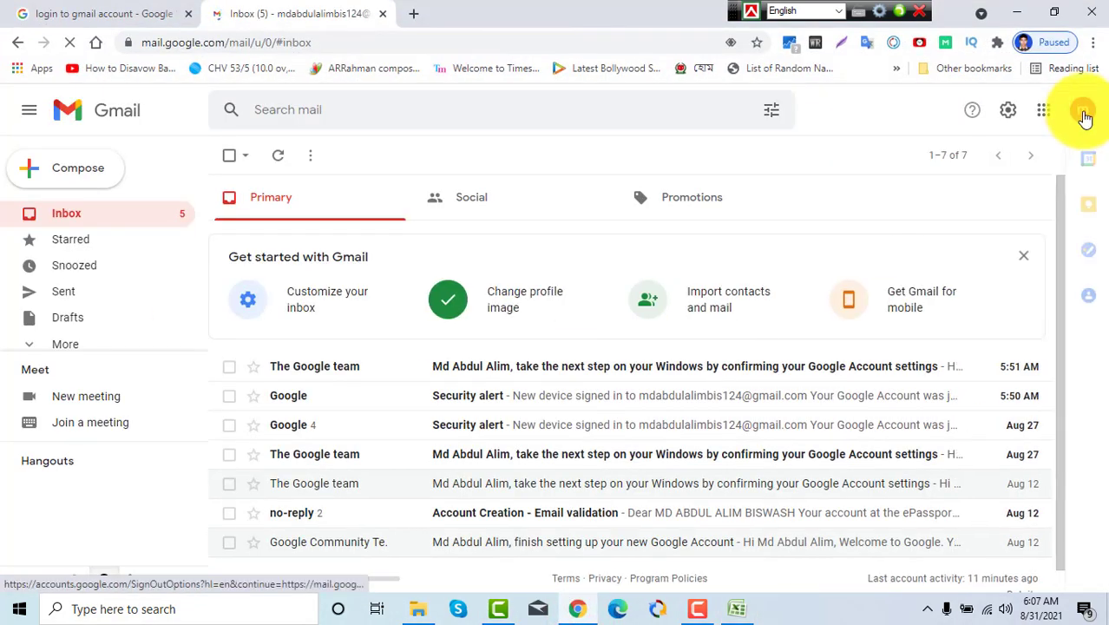
From the account menu open Manage Google Account, go to Security, and click the Recovery email row
{"action": "left_click", "coordinate": [1083, 112]}
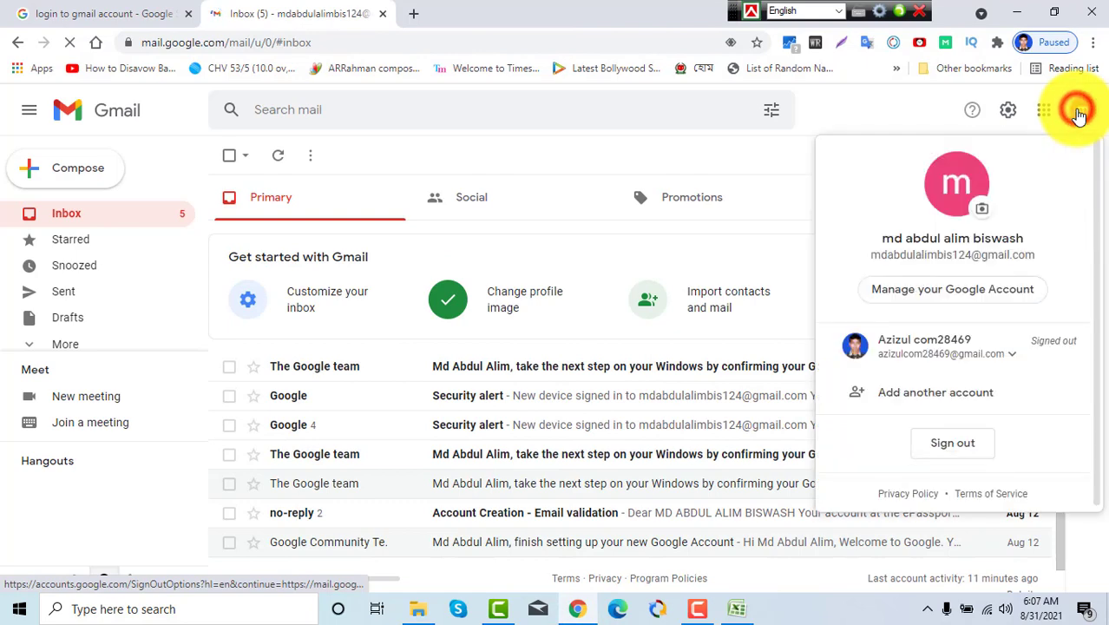
{"action": "left_click", "coordinate": [923, 297]}
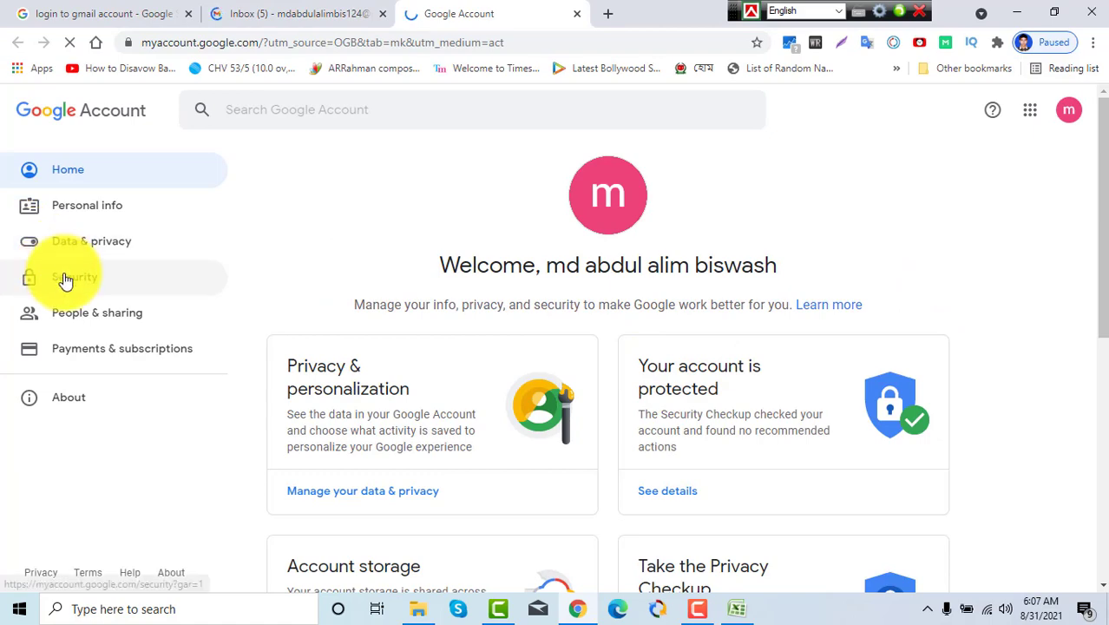
{"action": "left_click", "coordinate": [65, 278]}
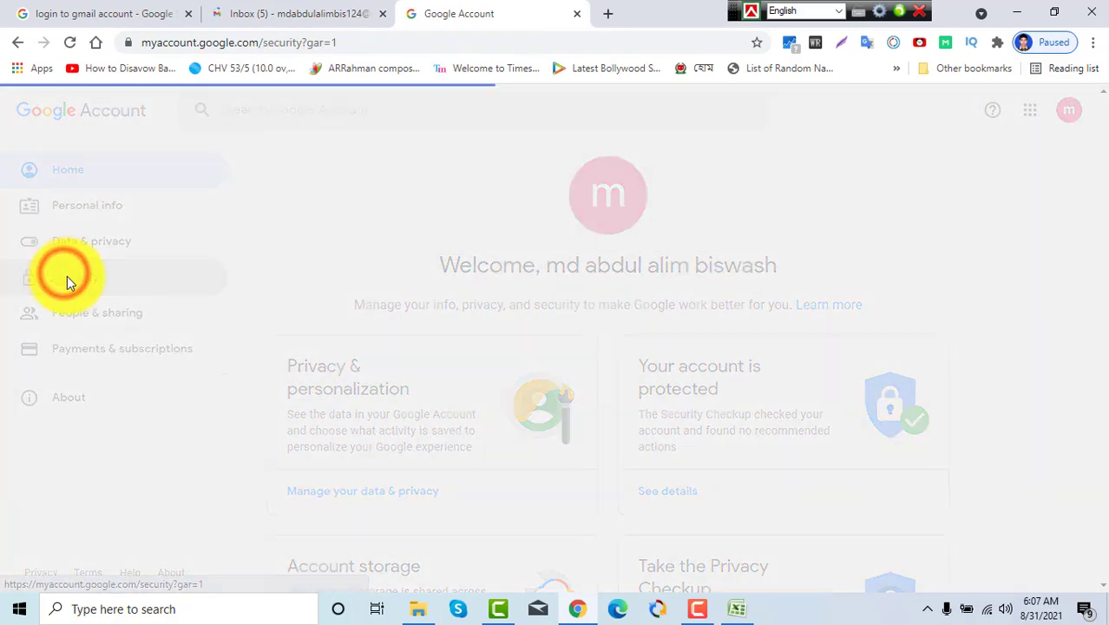
{"action": "scroll", "coordinate": [532, 328], "scroll_direction": "down", "scroll_amount": 8}
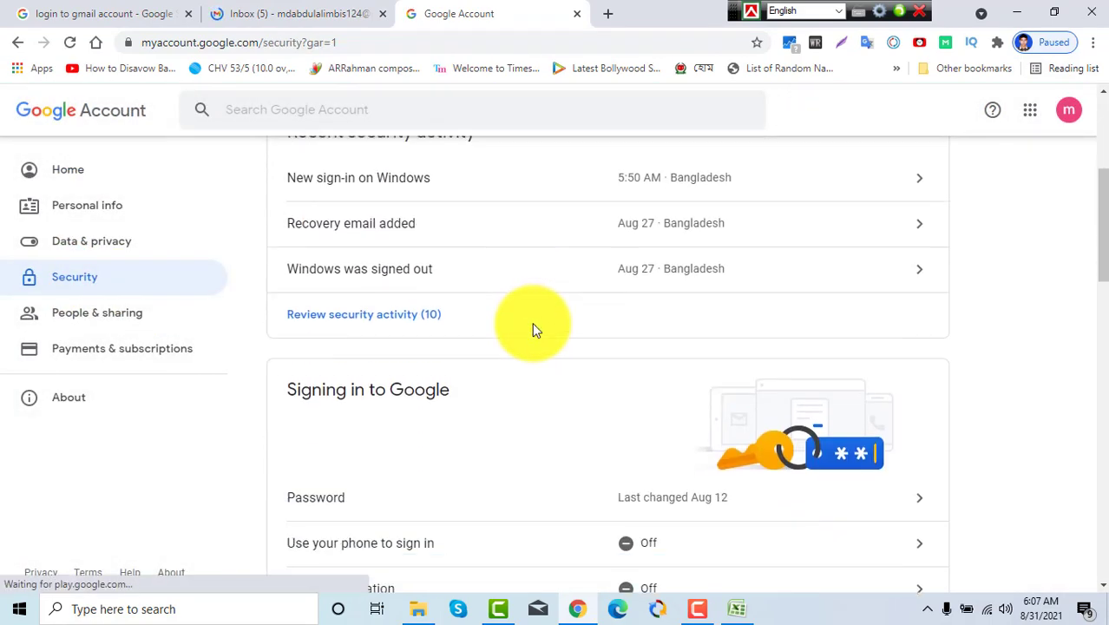
{"action": "scroll", "coordinate": [533, 331], "scroll_direction": "down", "scroll_amount": 5}
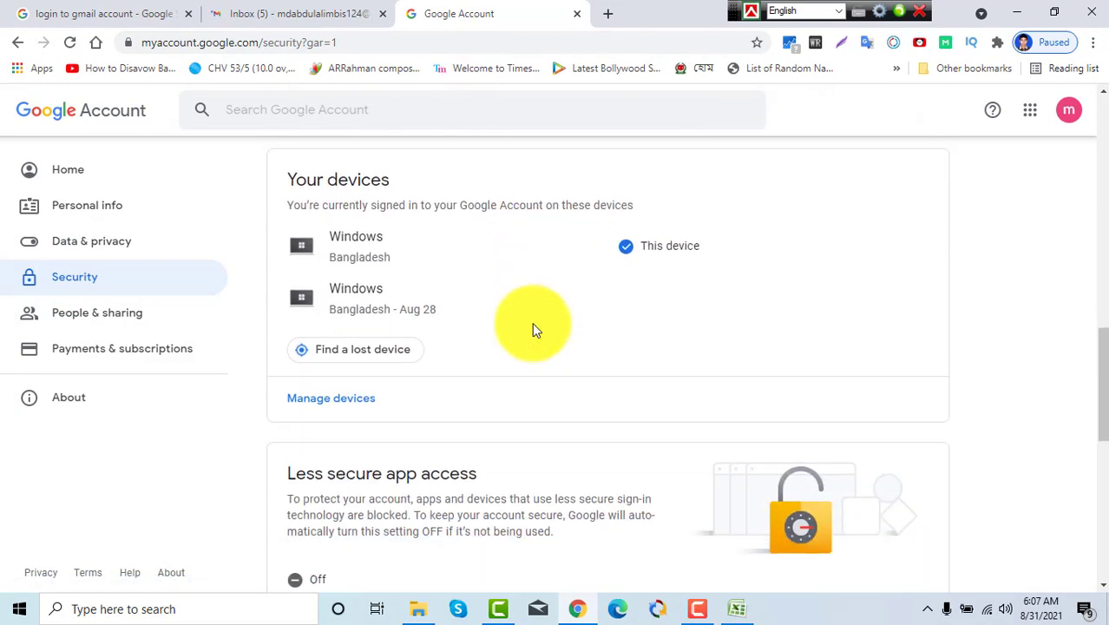
{"action": "scroll", "coordinate": [534, 330], "scroll_direction": "up", "scroll_amount": 3}
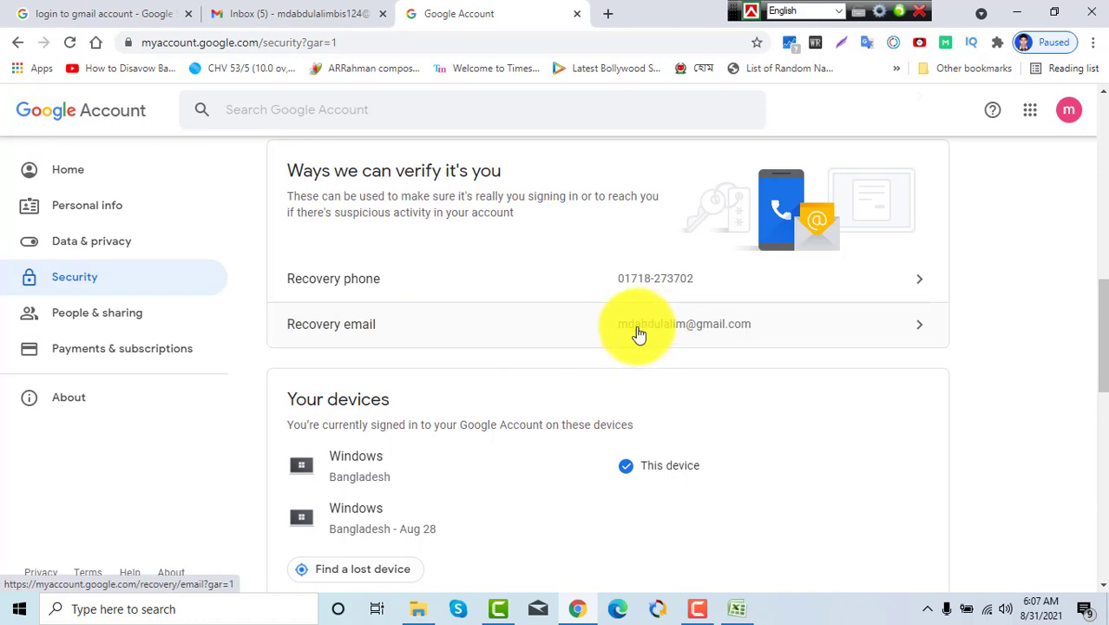
{"action": "left_click_drag", "start_coordinate": [610, 328], "coordinate": [668, 334]}
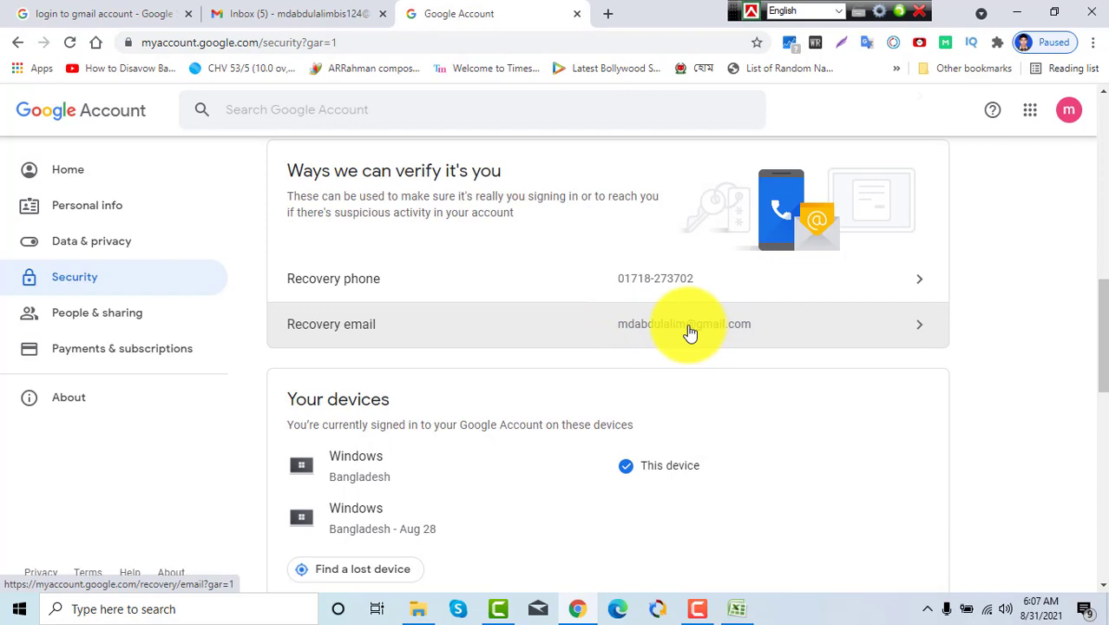
{"action": "left_click", "coordinate": [689, 332]}
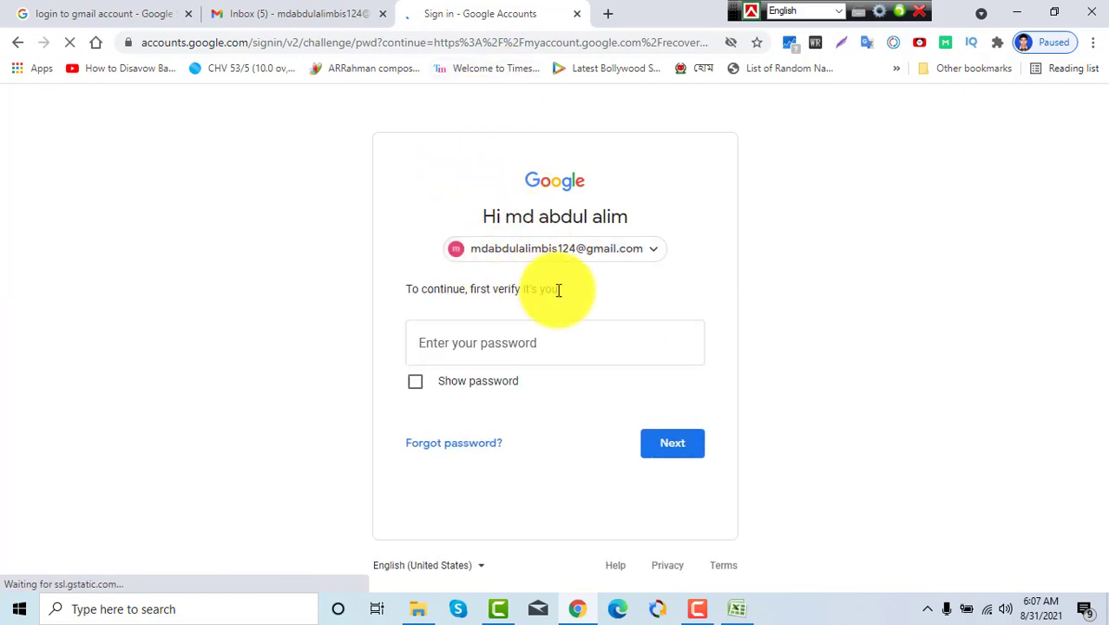
Enter the account password, show it to fix a missing character, and submit it again
{"action": "left_click", "coordinate": [438, 343]}
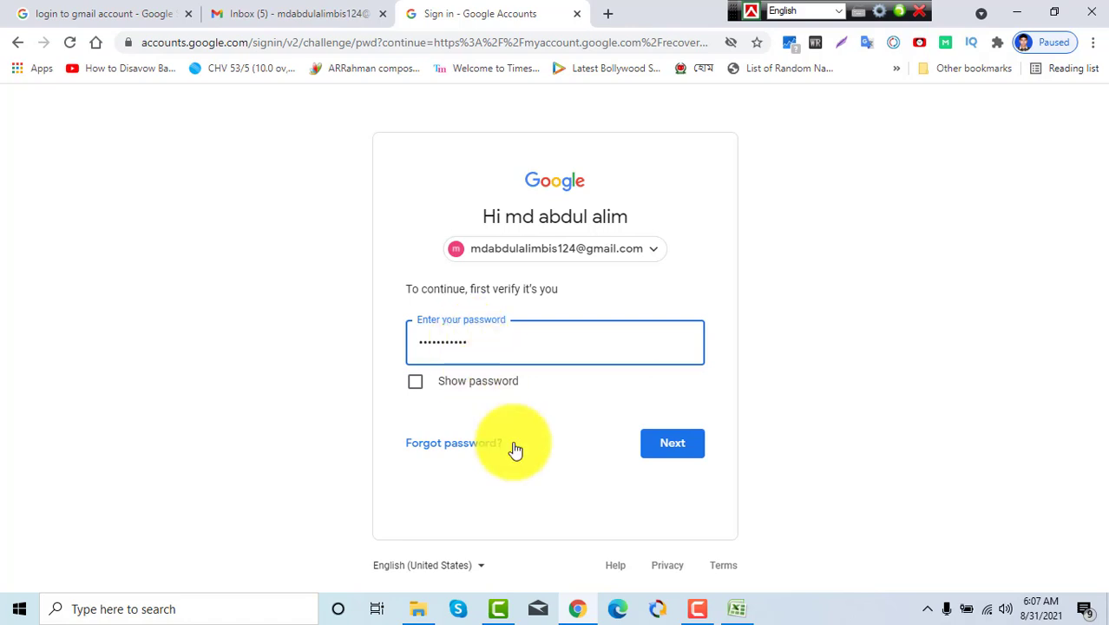
{"action": "left_click", "coordinate": [682, 442]}
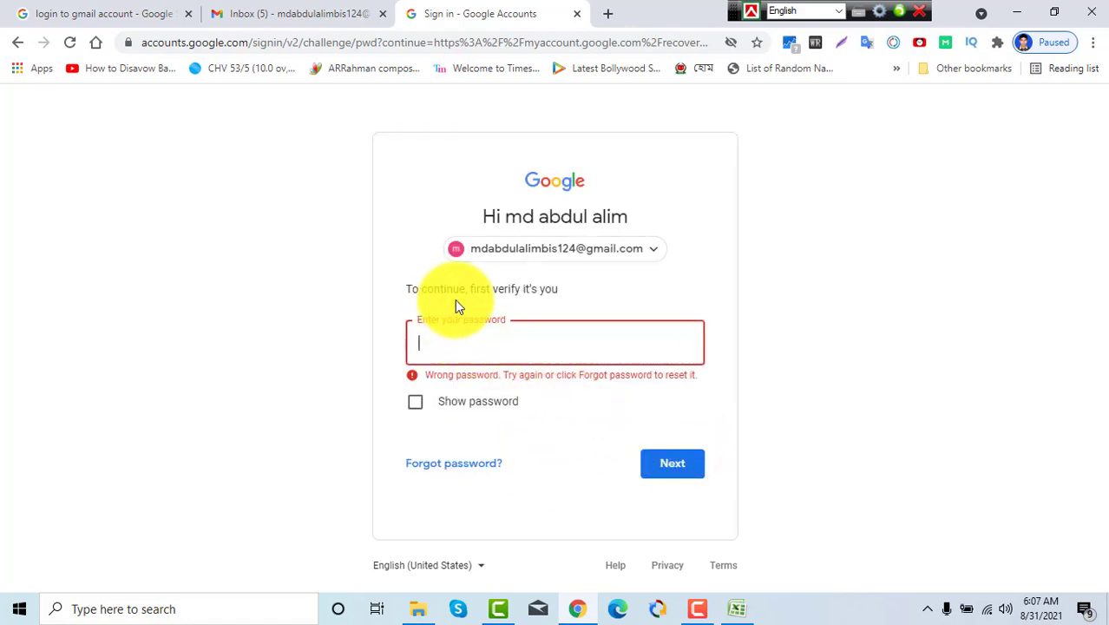
{"action": "left_click", "coordinate": [415, 401]}
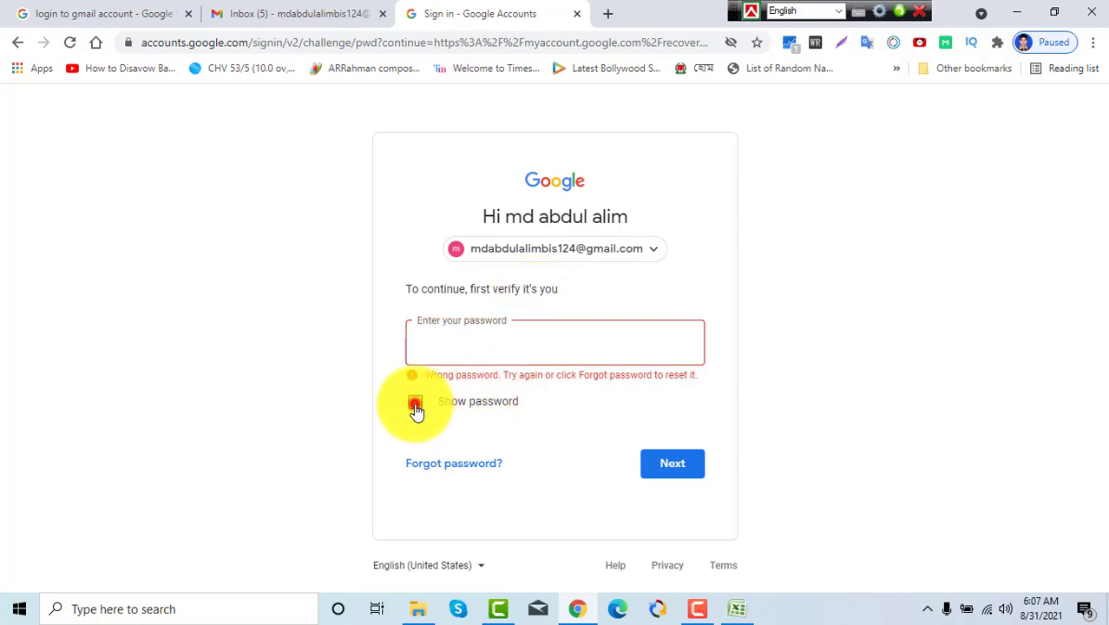
{"action": "left_click", "coordinate": [486, 343]}
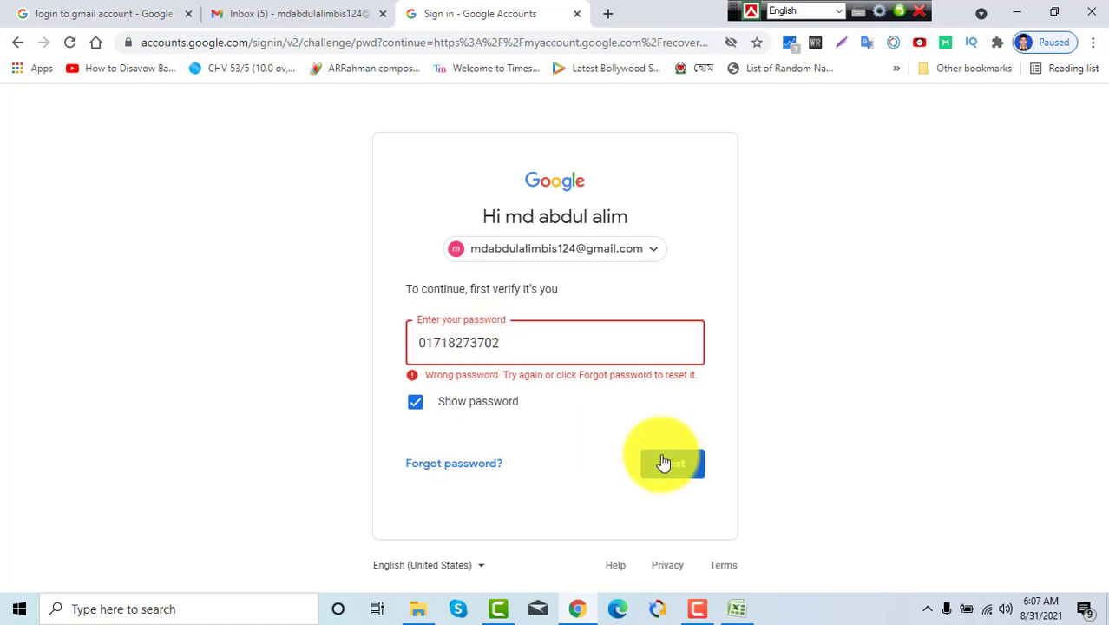
{"action": "left_click", "coordinate": [661, 461]}
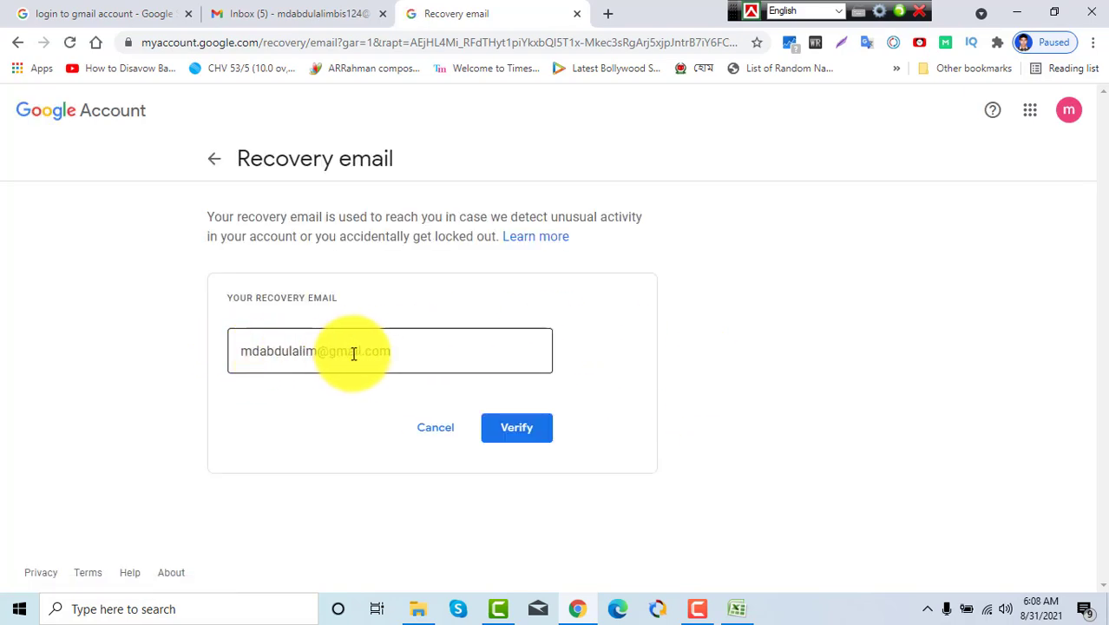
Copy the recovery email address, cancel its page without changes, and switch to the Code Mail workbook
{"action": "left_click_drag", "start_coordinate": [409, 354], "coordinate": [235, 358]}
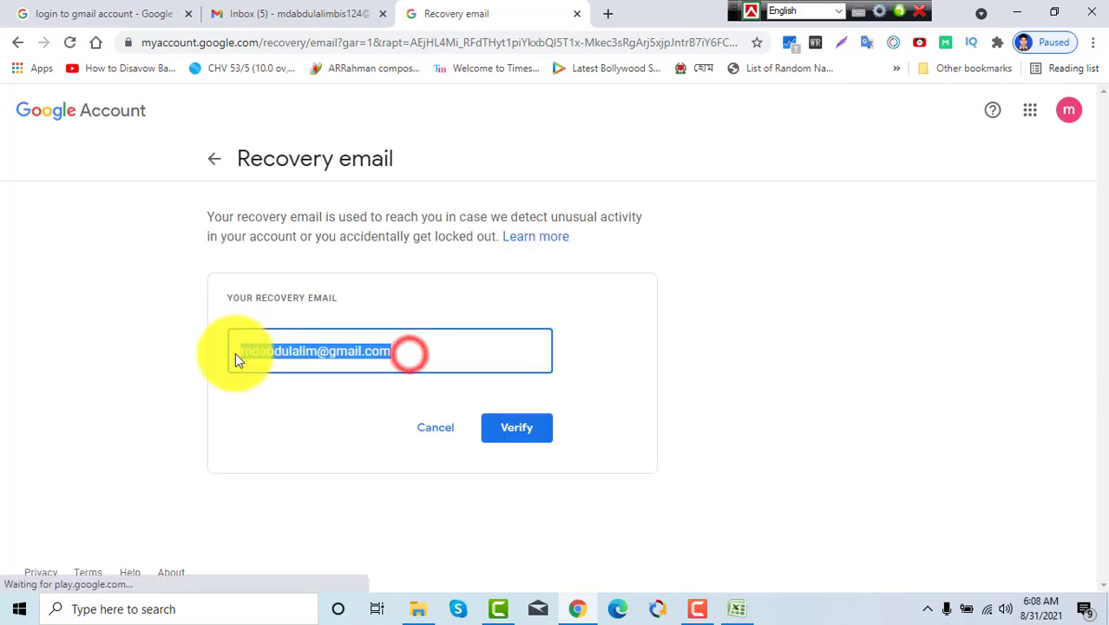
{"action": "right_click", "coordinate": [282, 348]}
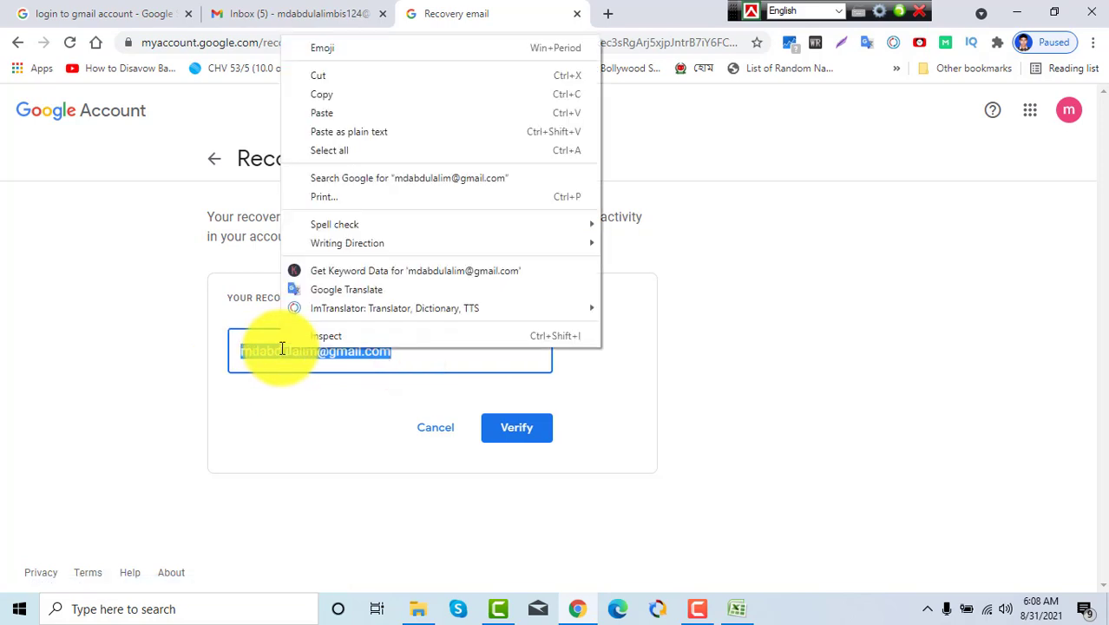
{"action": "left_click", "coordinate": [324, 95]}
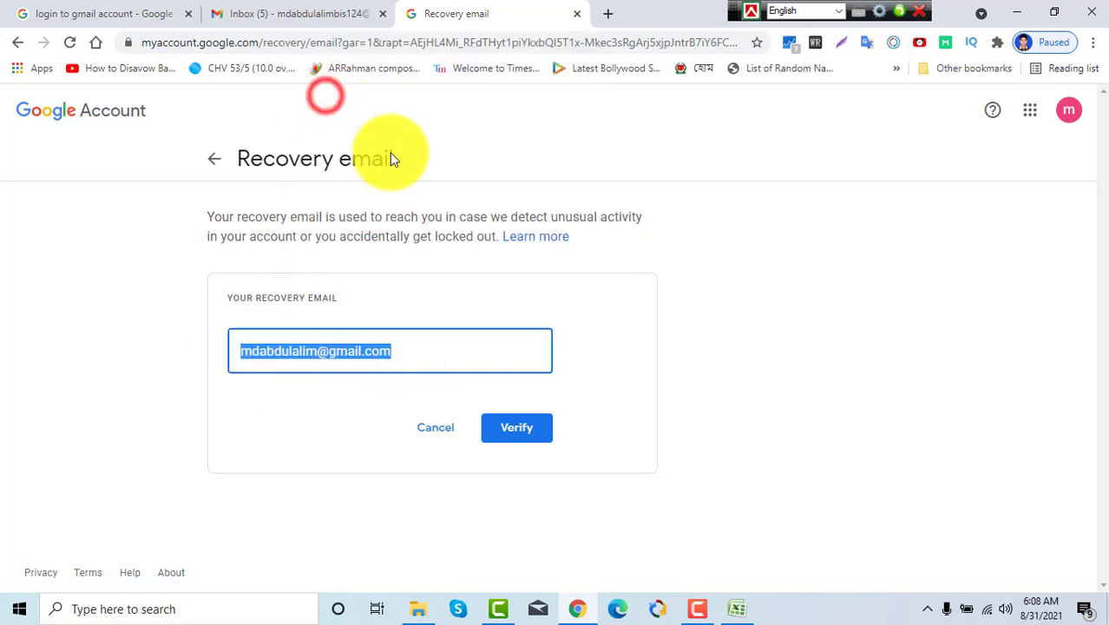
{"action": "left_click", "coordinate": [431, 429]}
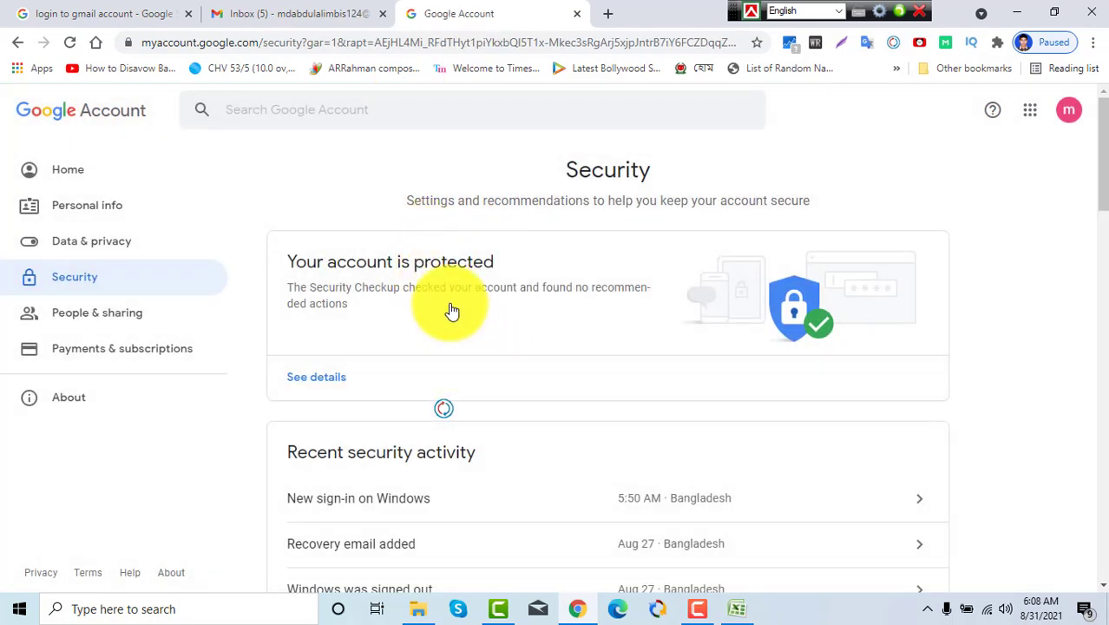
{"action": "scroll", "coordinate": [469, 325], "scroll_direction": "down", "scroll_amount": 5}
{"action": "scroll", "coordinate": [486, 341], "scroll_direction": "down", "scroll_amount": 4}
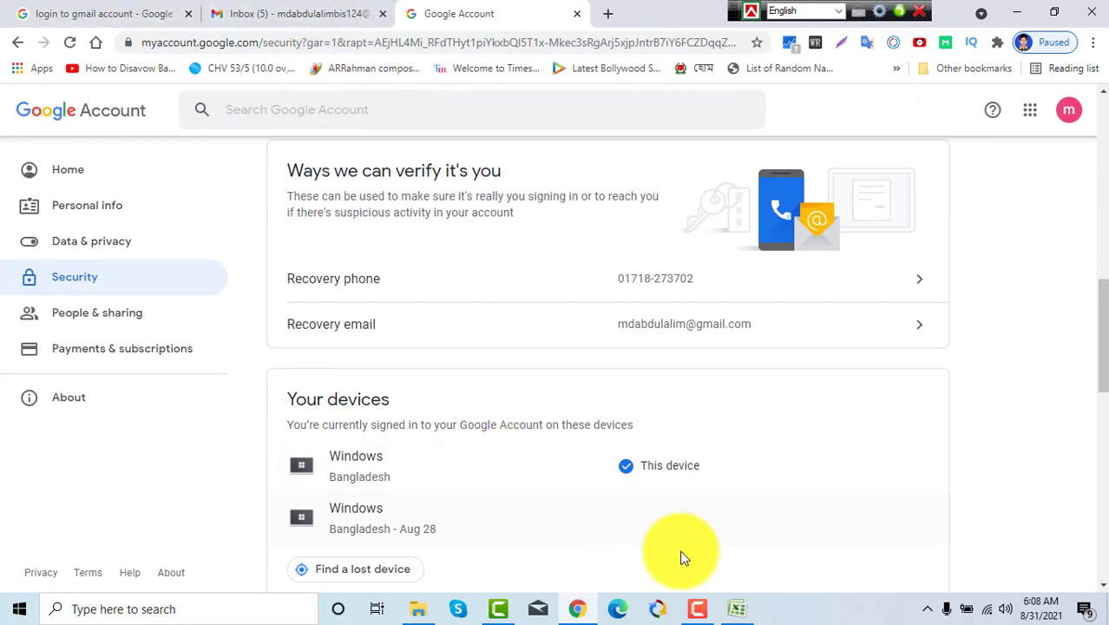
{"action": "left_click", "coordinate": [735, 608]}
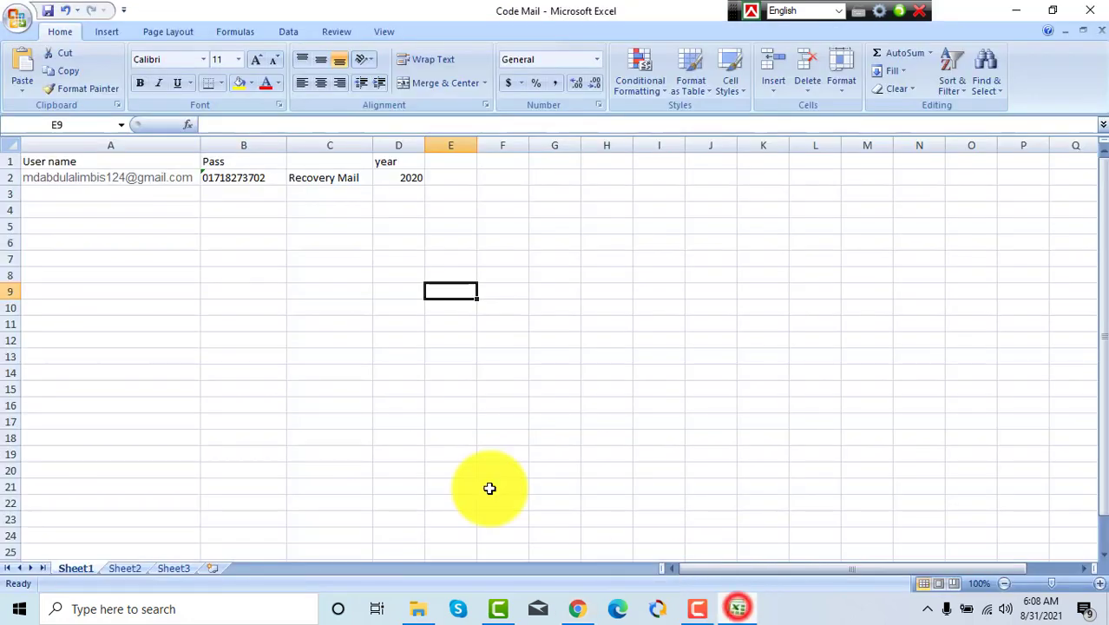
Paste the recovery address into C2, autofit column C, and title C1 'Recovery Mail'
{"action": "left_click", "coordinate": [323, 178]}
{"action": "key", "text": "ctrl+v"}
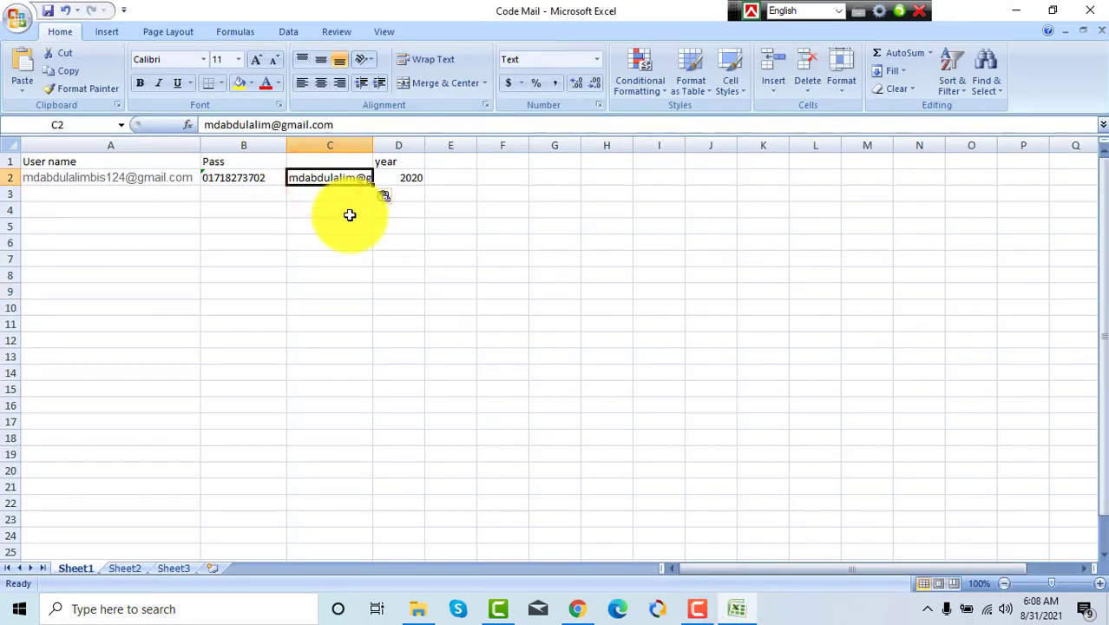
{"action": "double_click", "coordinate": [372, 145]}
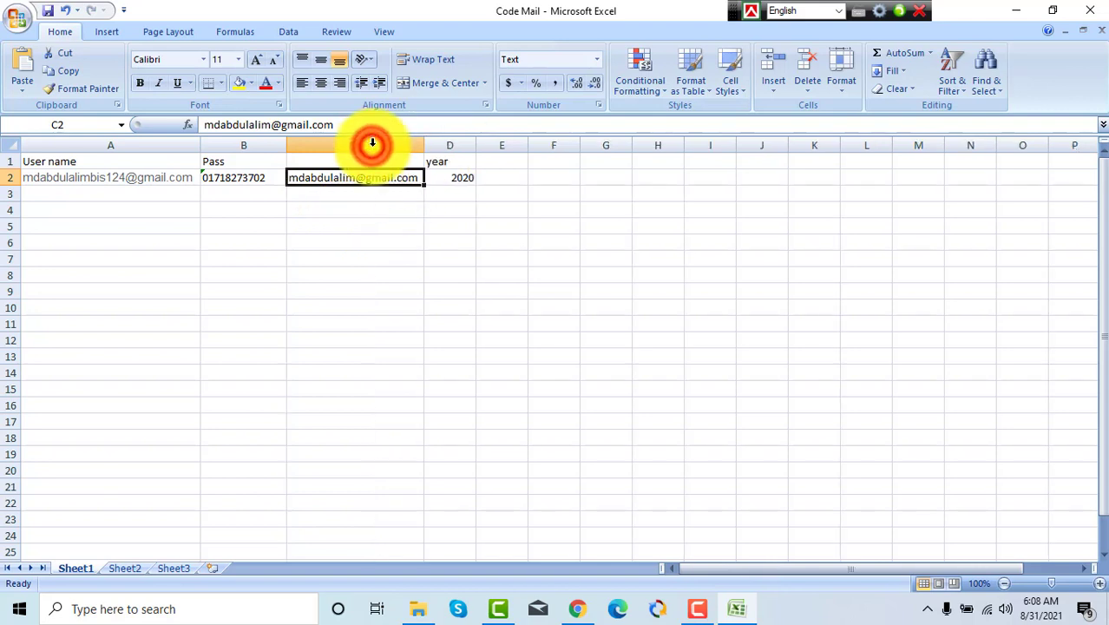
{"action": "left_click", "coordinate": [366, 161]}
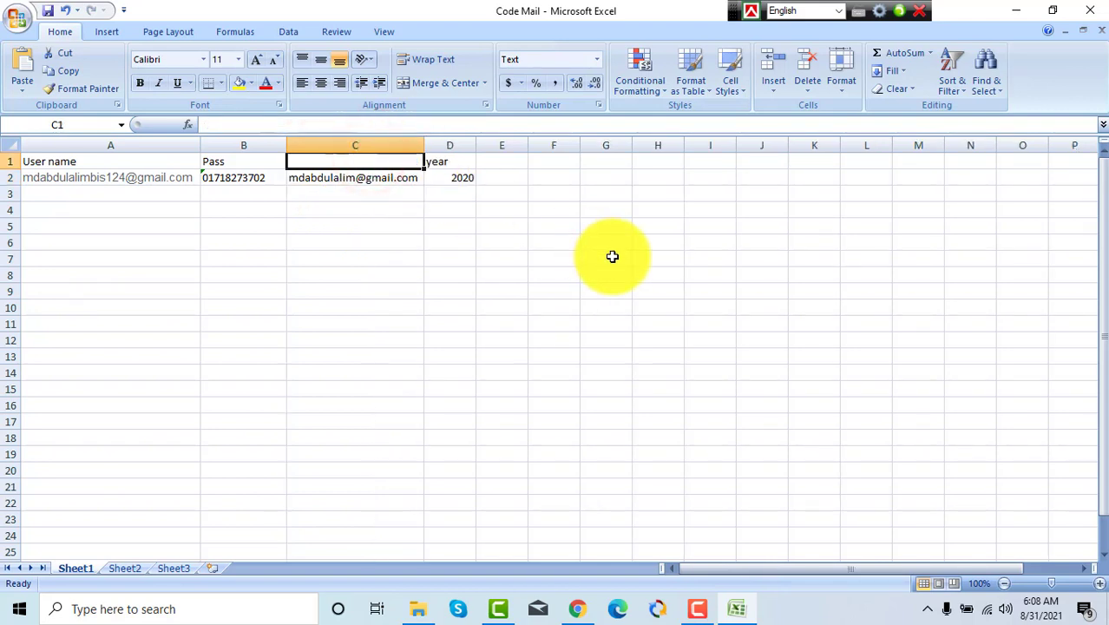
{"action": "type", "text": "Reco"}
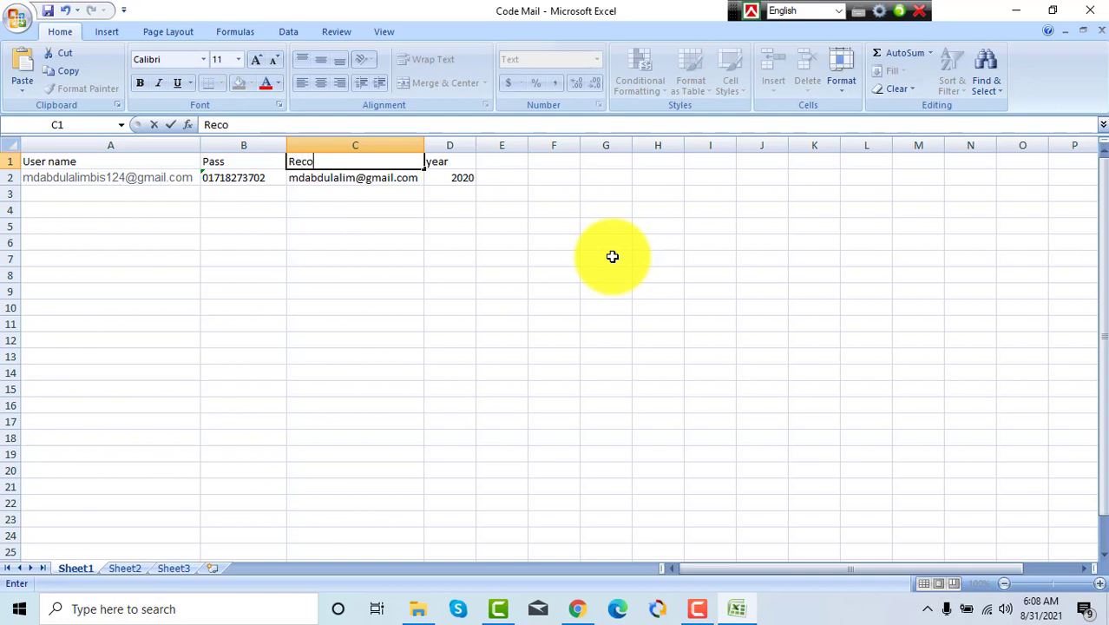
{"action": "type", "text": "Mail"}
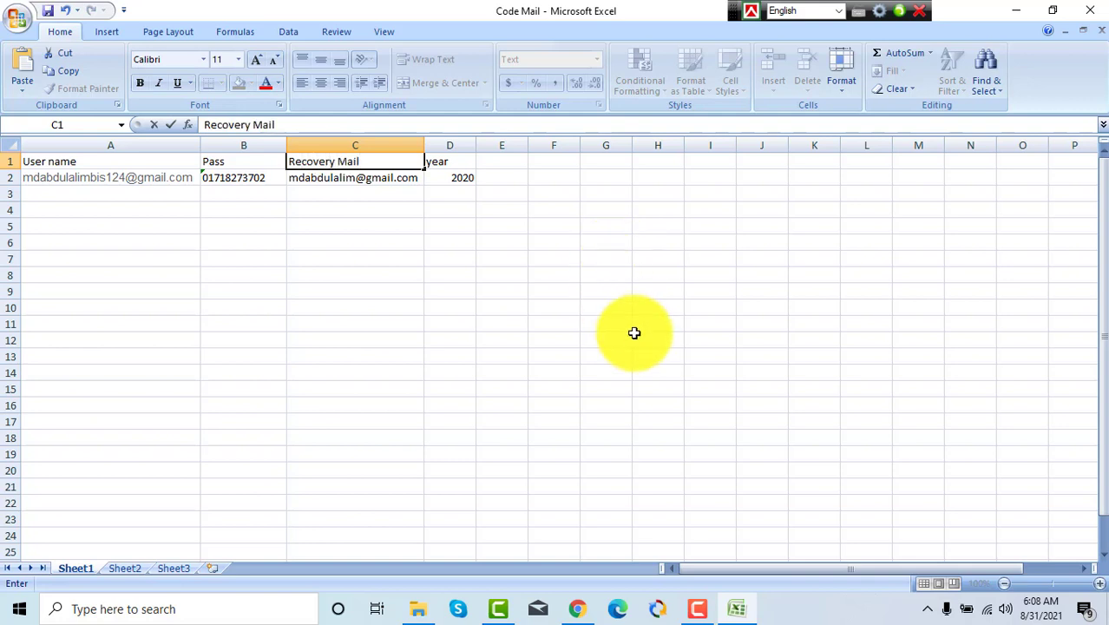
{"action": "left_click", "coordinate": [608, 308]}
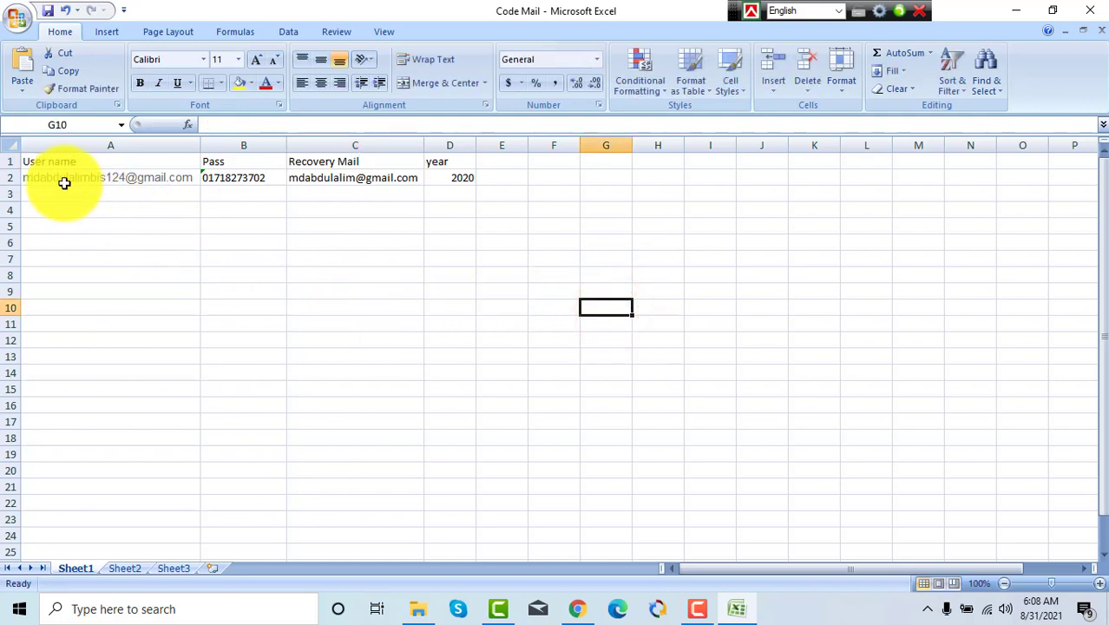